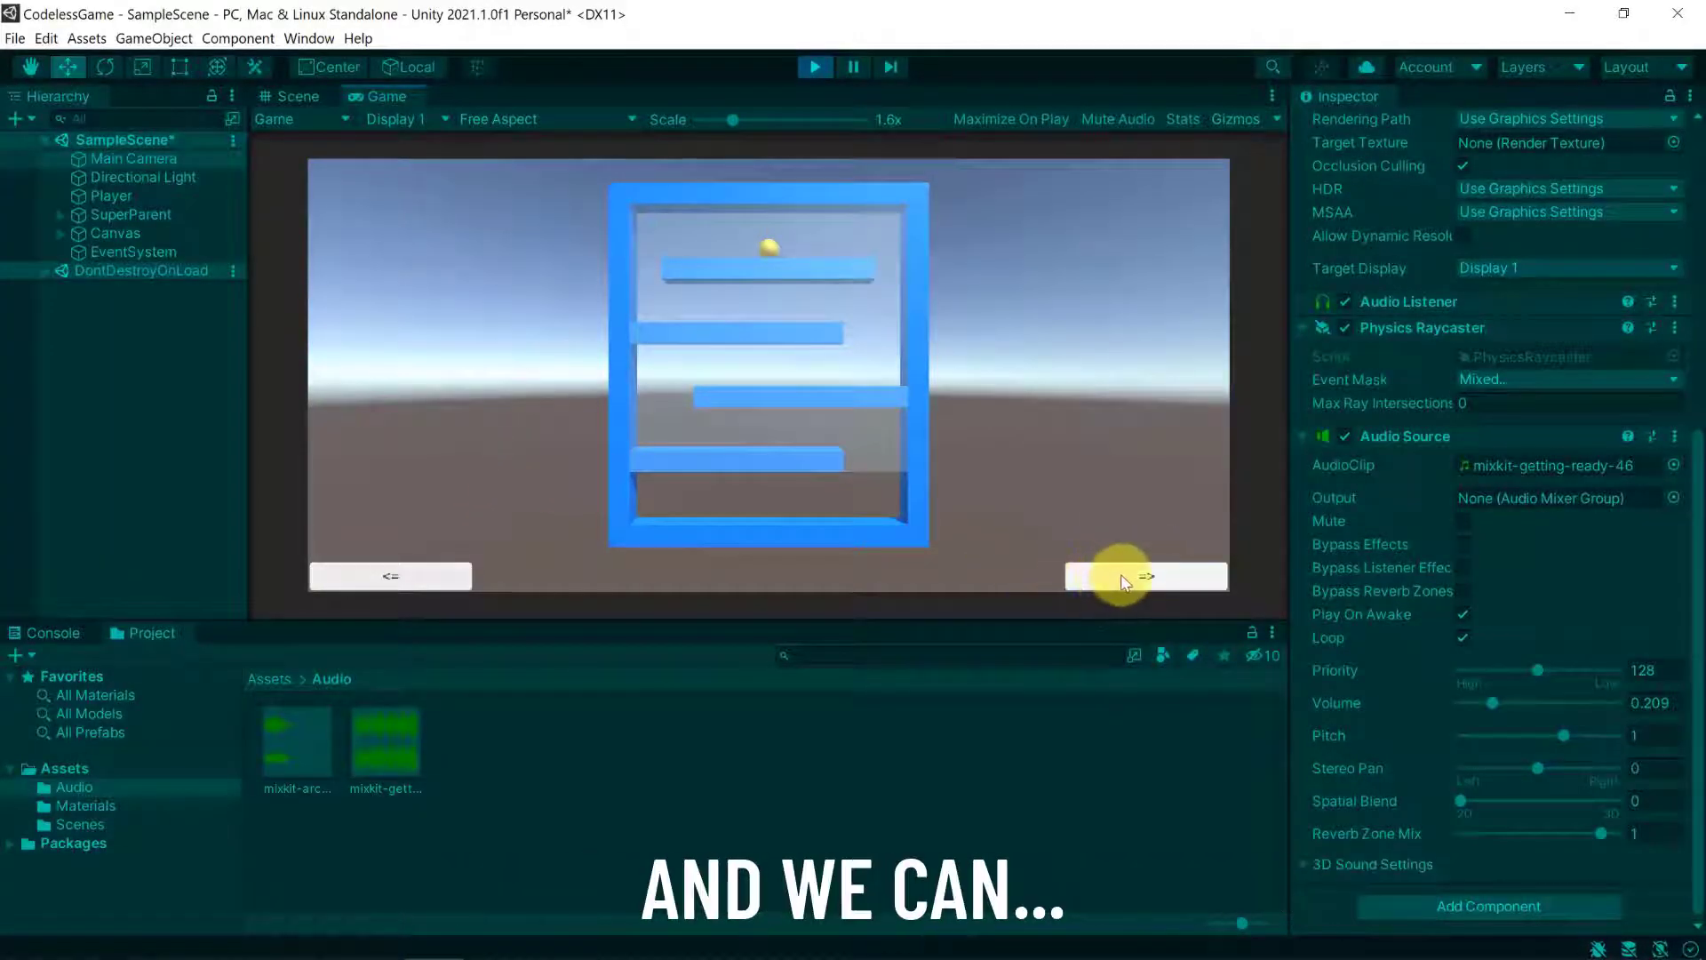
# Tilt the maze in the running game to test its audio.
pyautogui.click(372, 588)
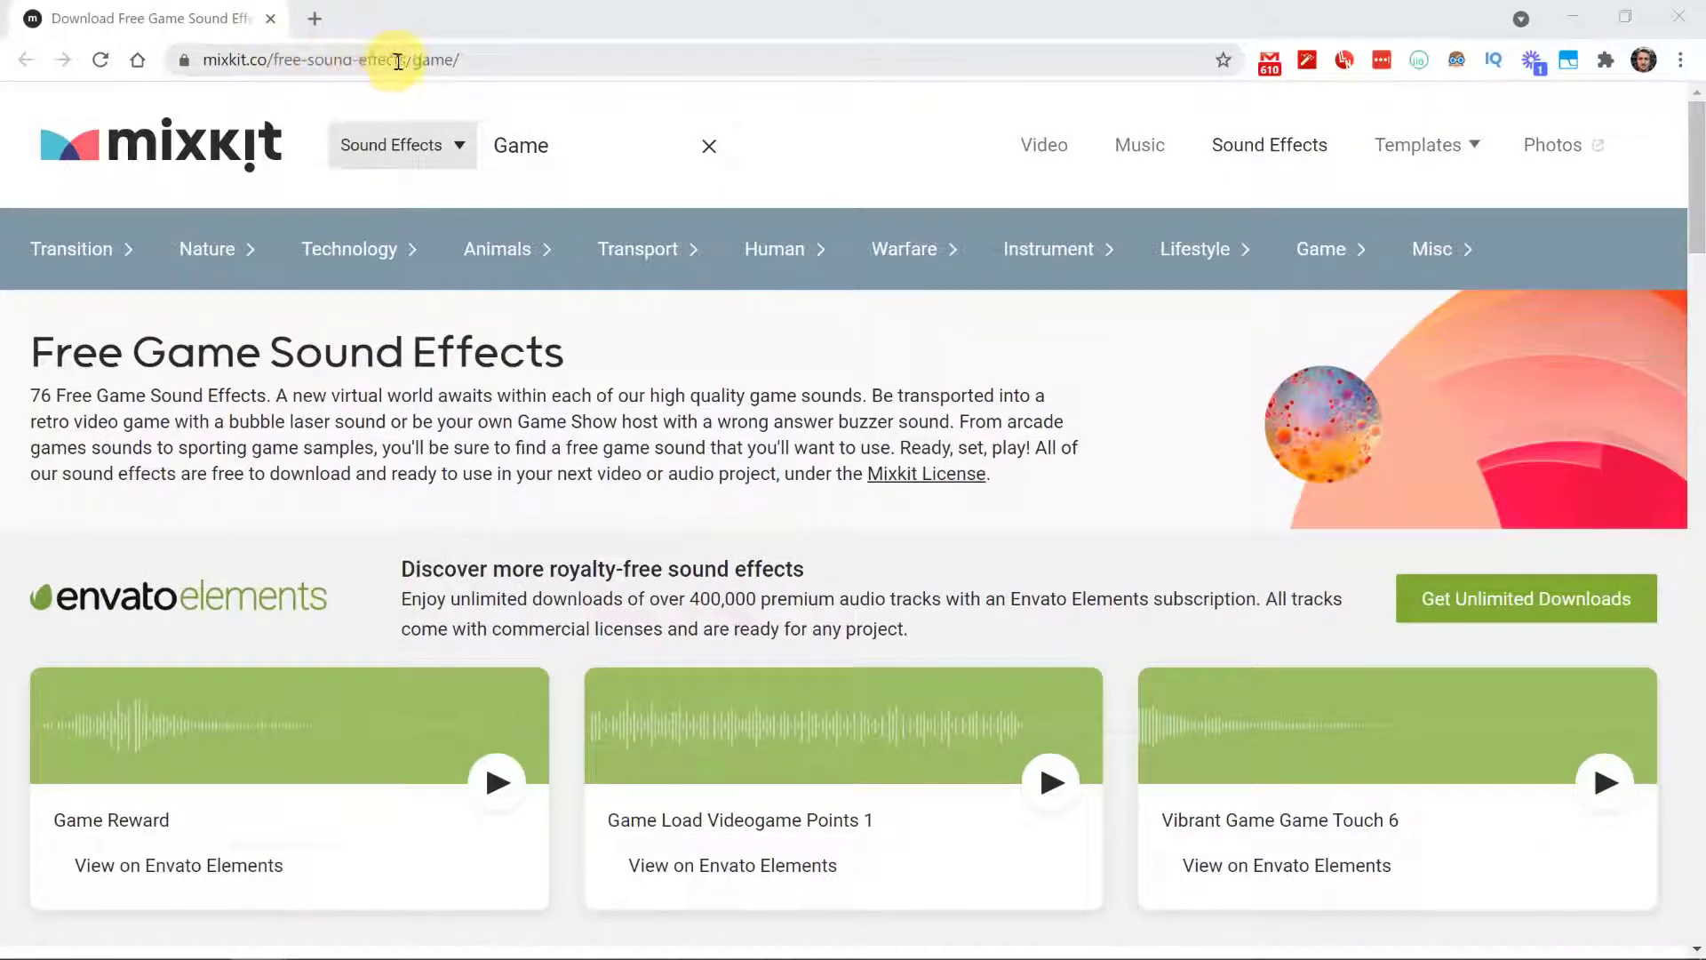
# Download the Arcade game complete or approved mission WAV into the Unity 2021 Masterclass folder.
pyautogui.scroll(-1, 479, 442)
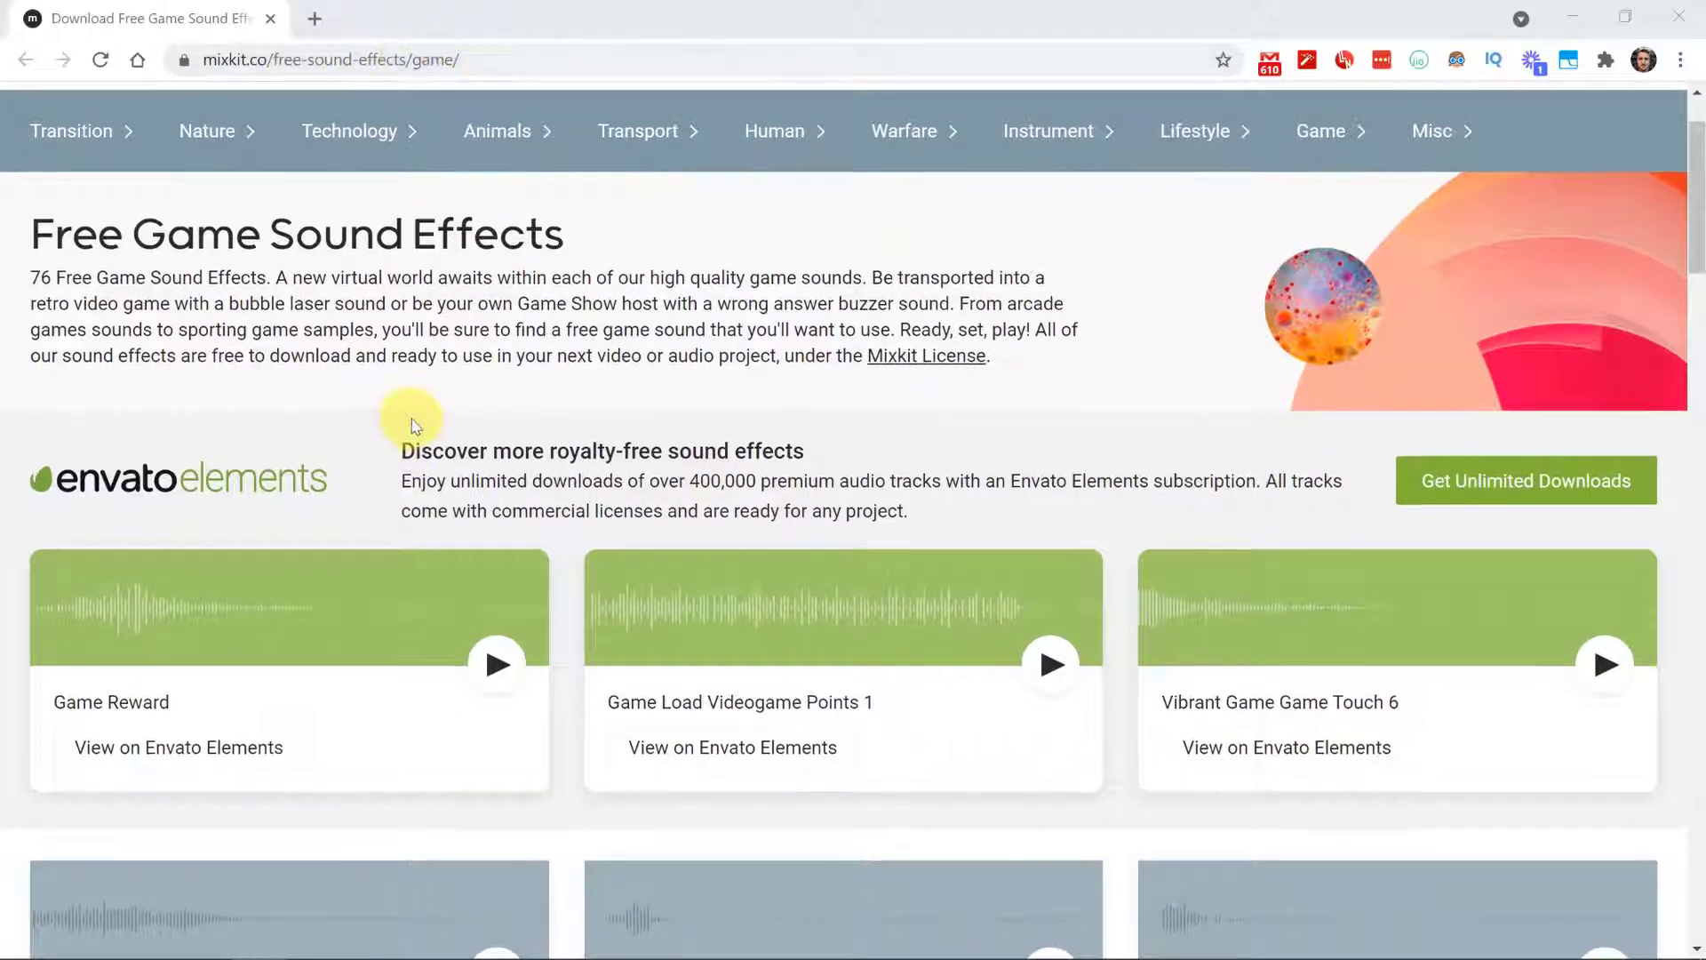
pyautogui.scroll(-3, 533, 411)
pyautogui.scroll(-1, 433, 469)
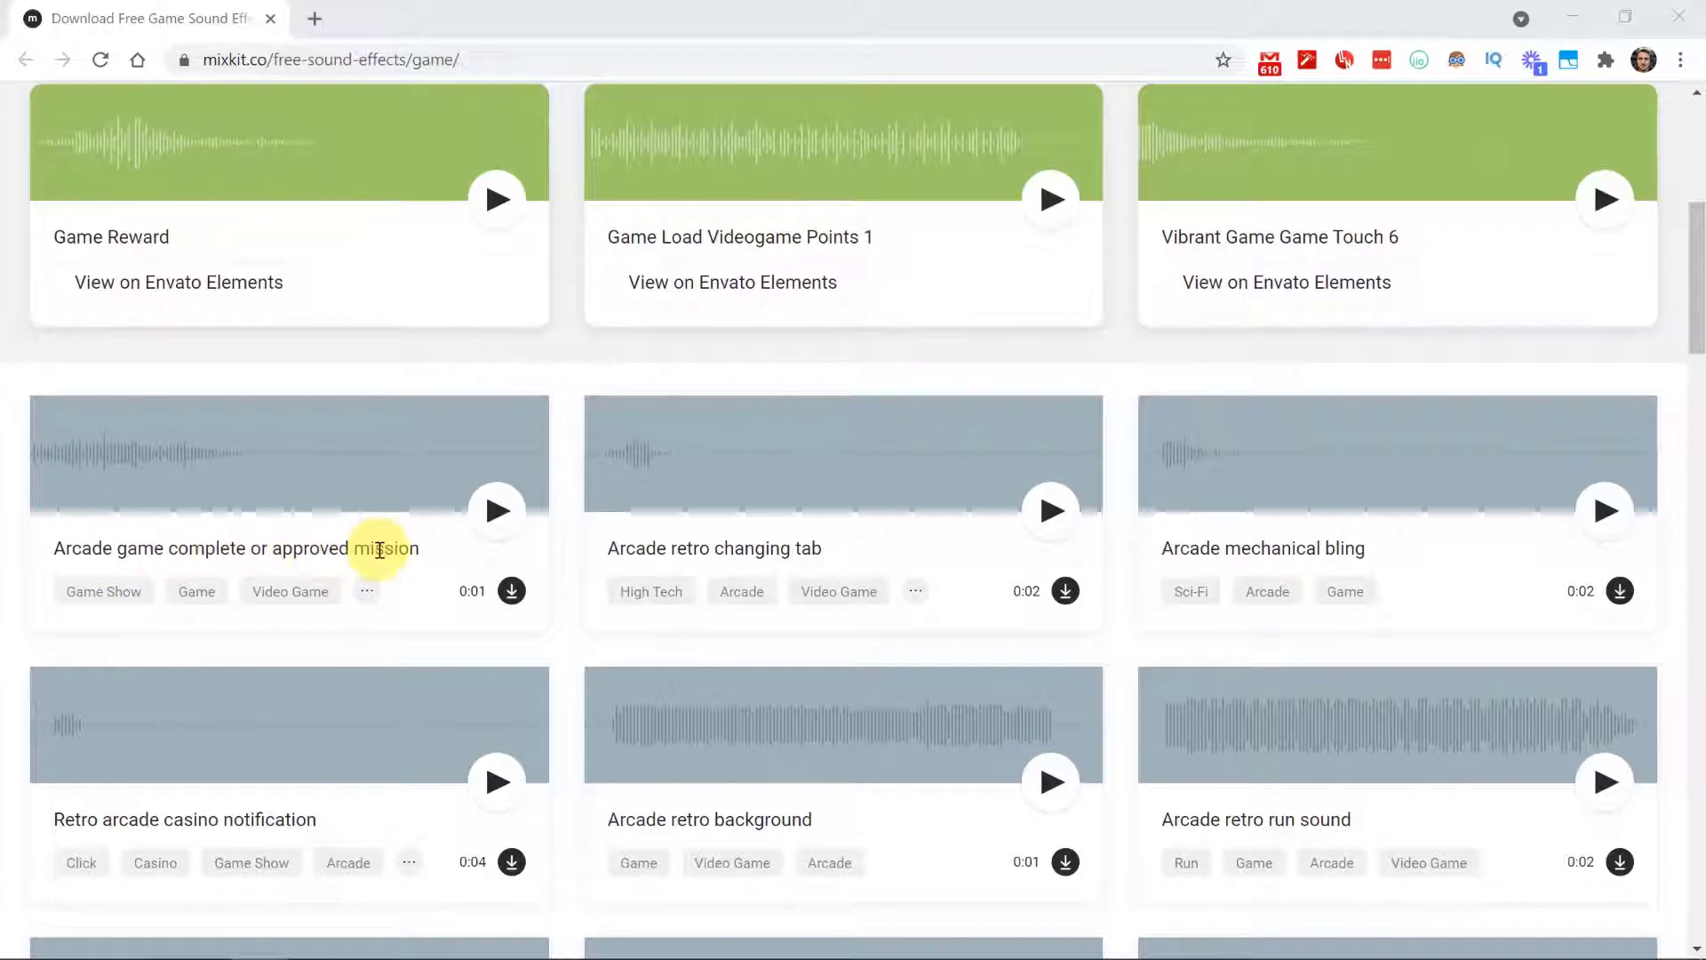
pyautogui.click(508, 592)
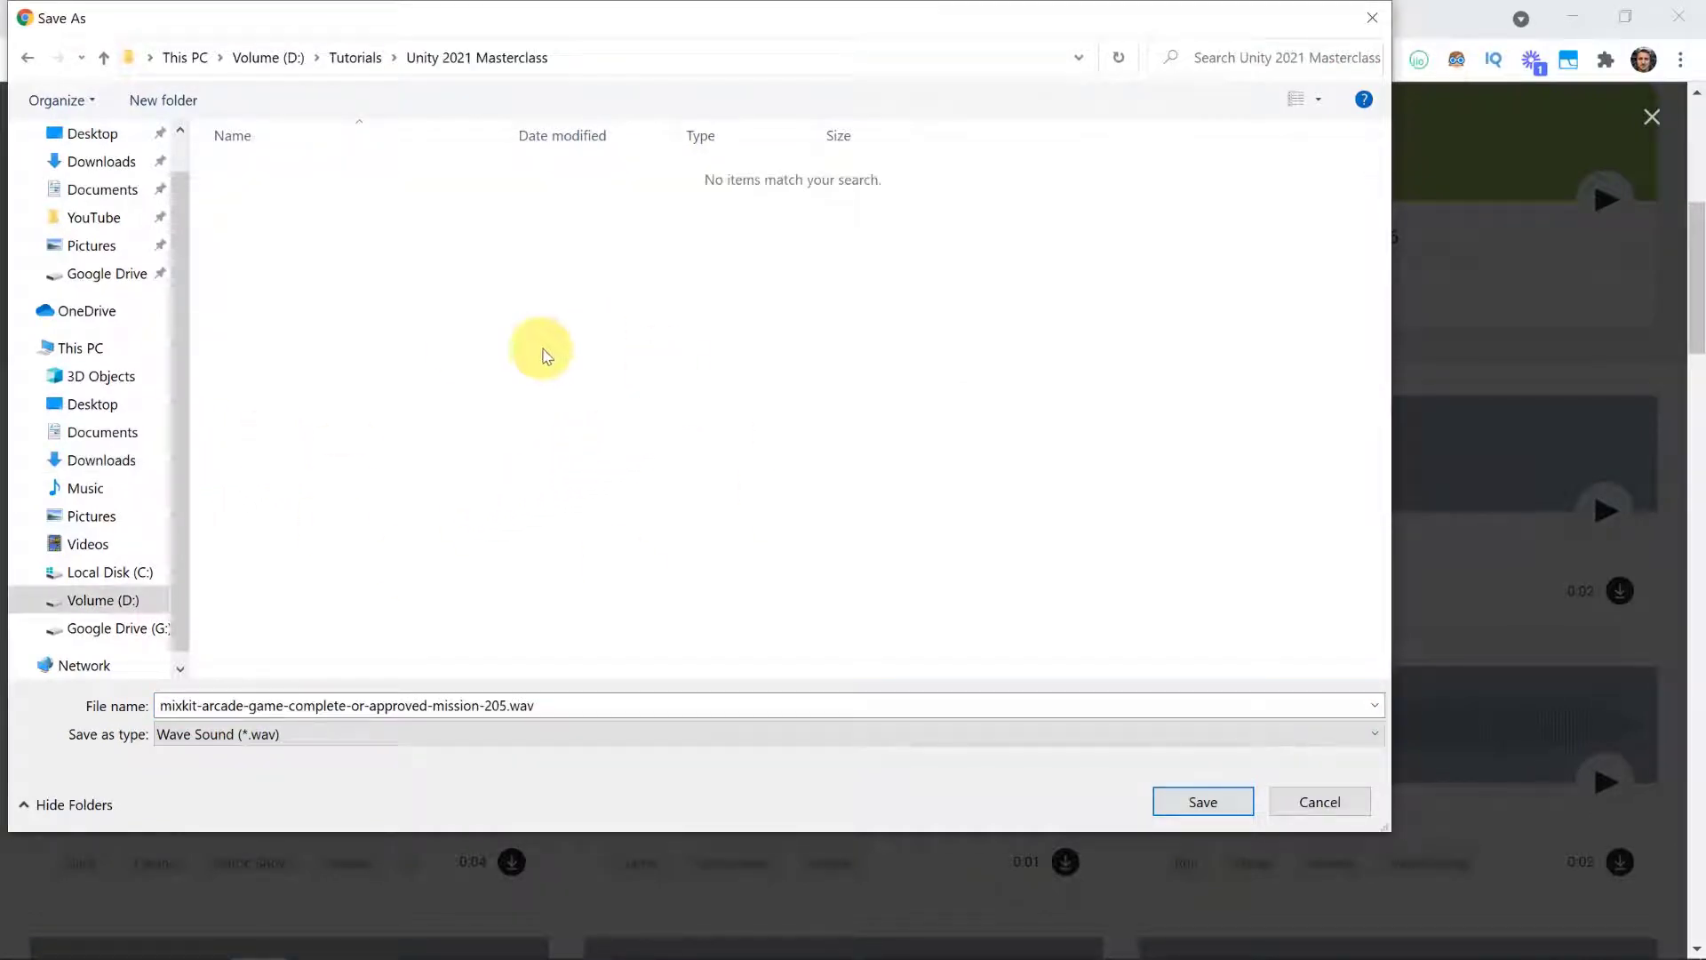
pyautogui.click(1205, 803)
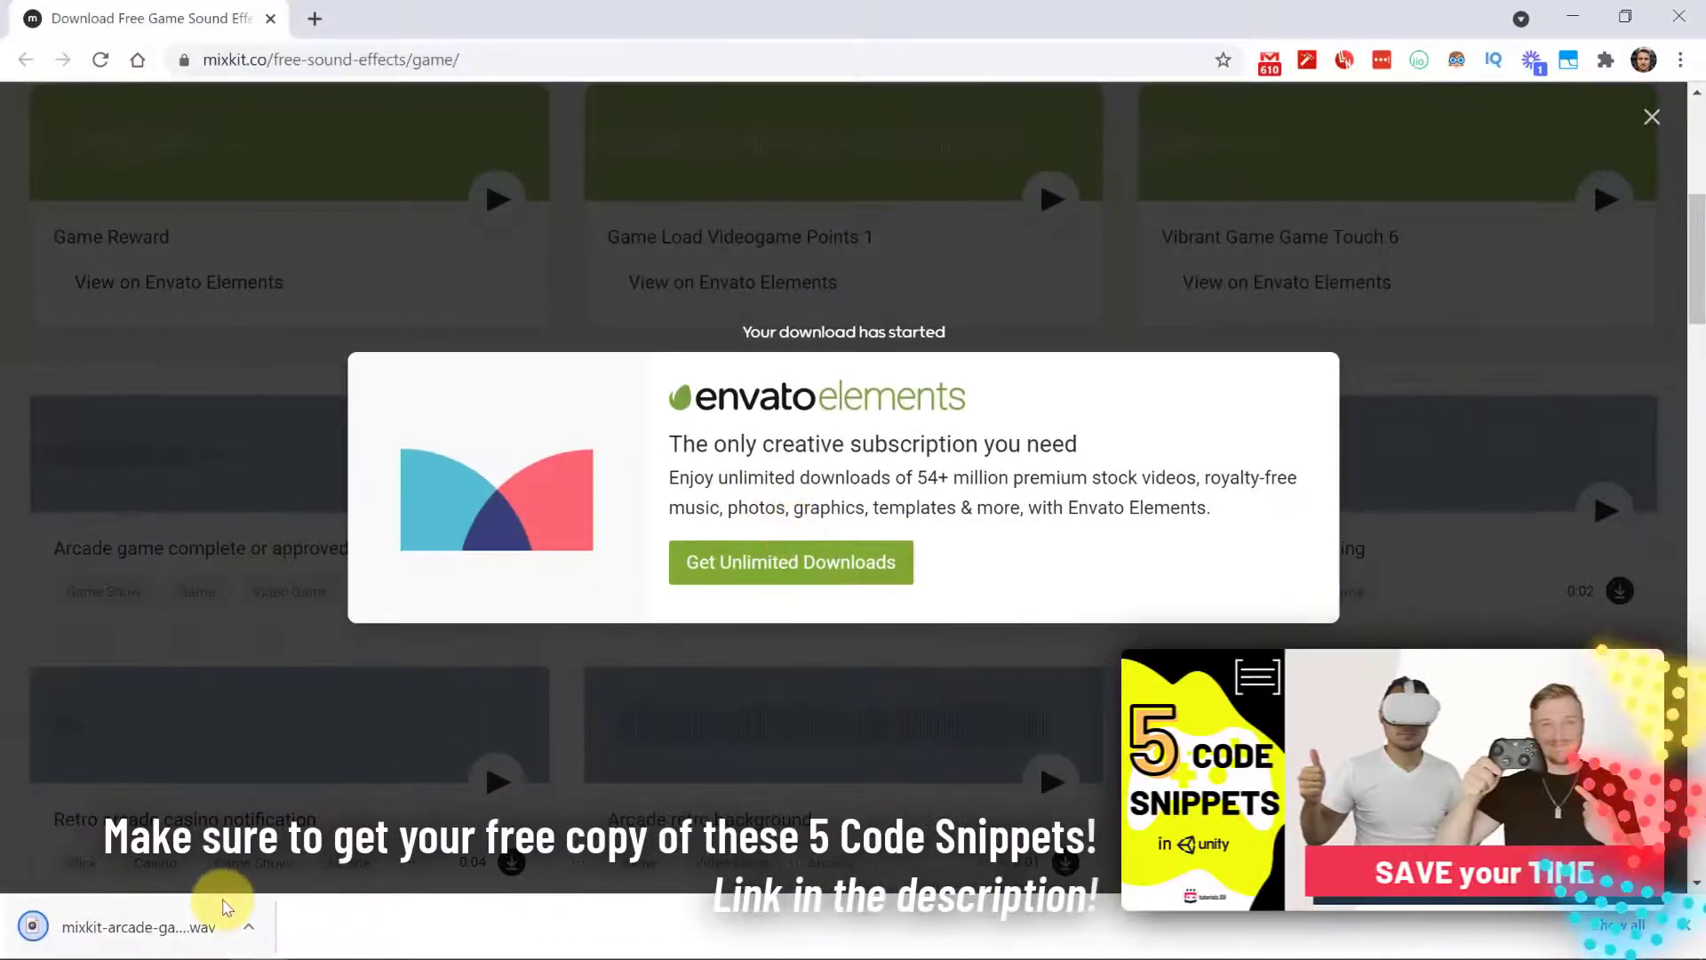
# Show the downloaded WAV in its folder, then return to the Unity editor.
pyautogui.click(248, 927)
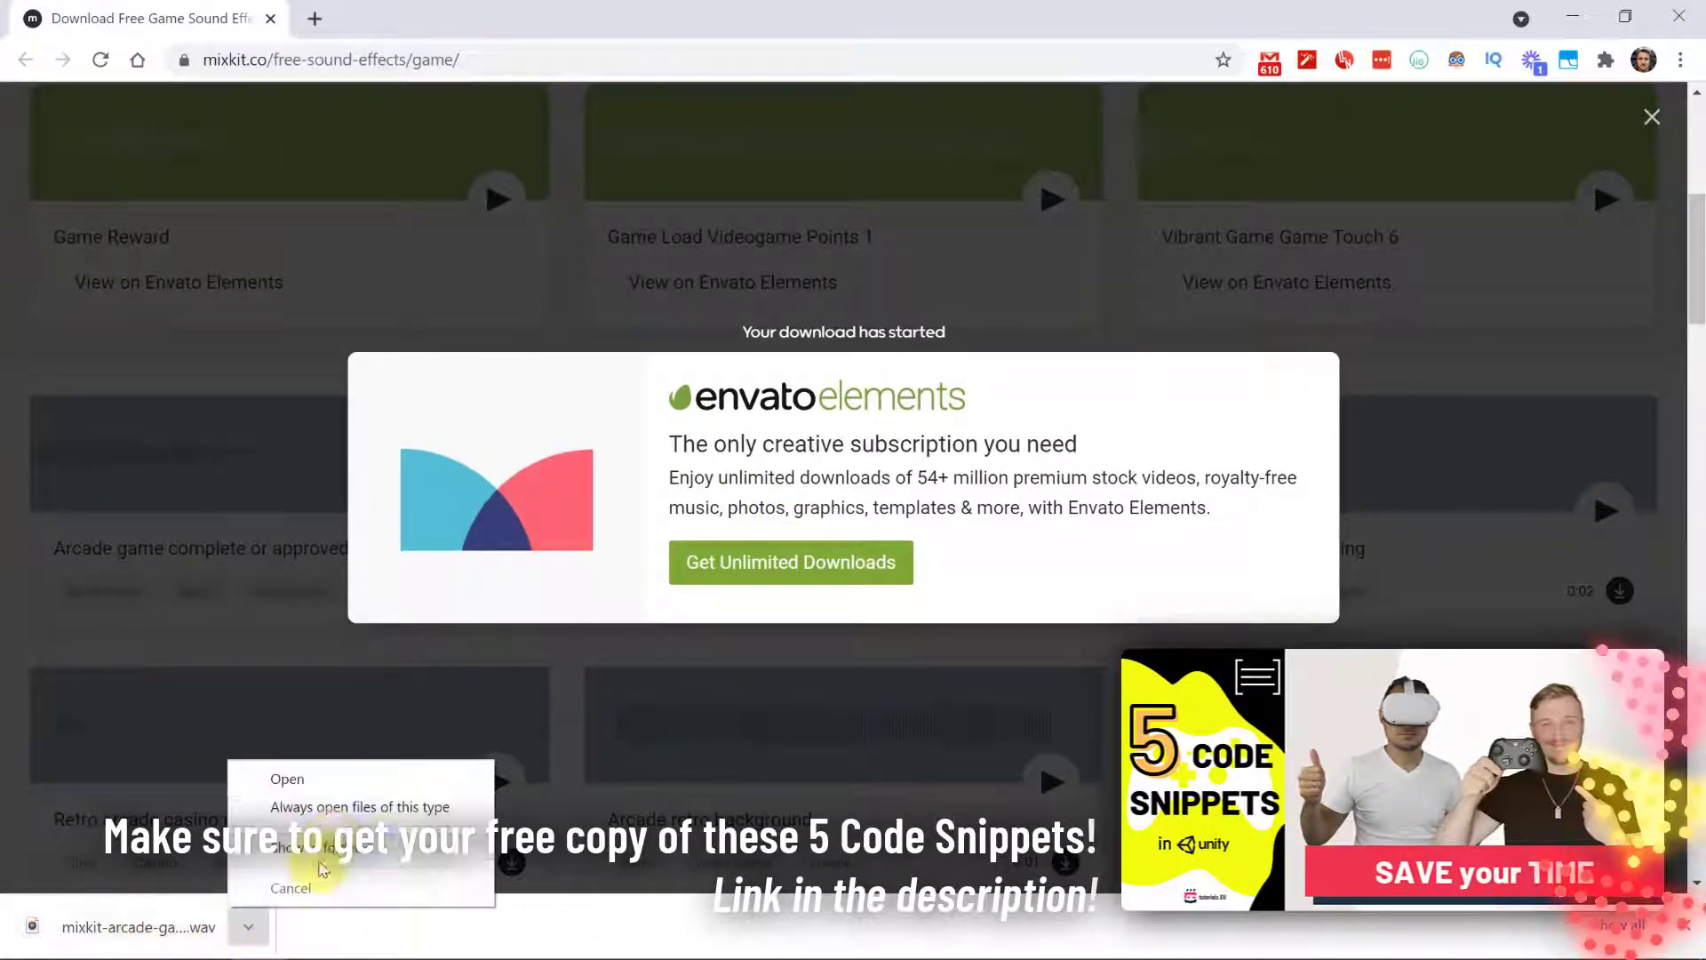
pyautogui.click(336, 848)
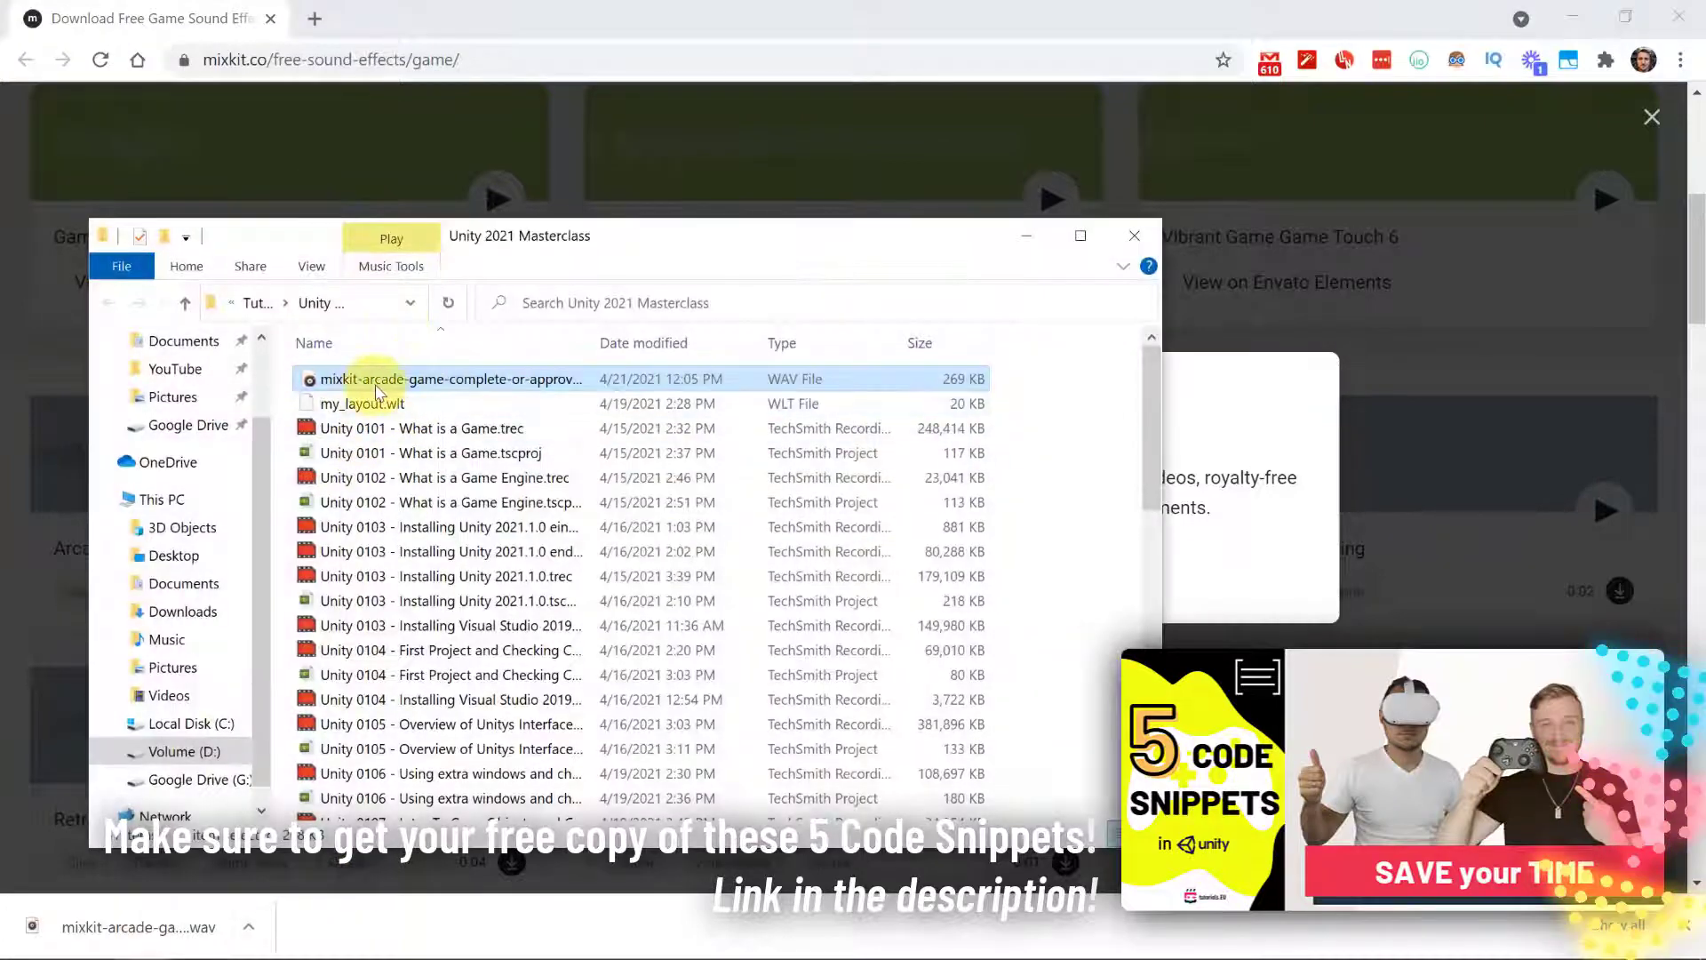
pyautogui.hotkey('alt', 'Tab')
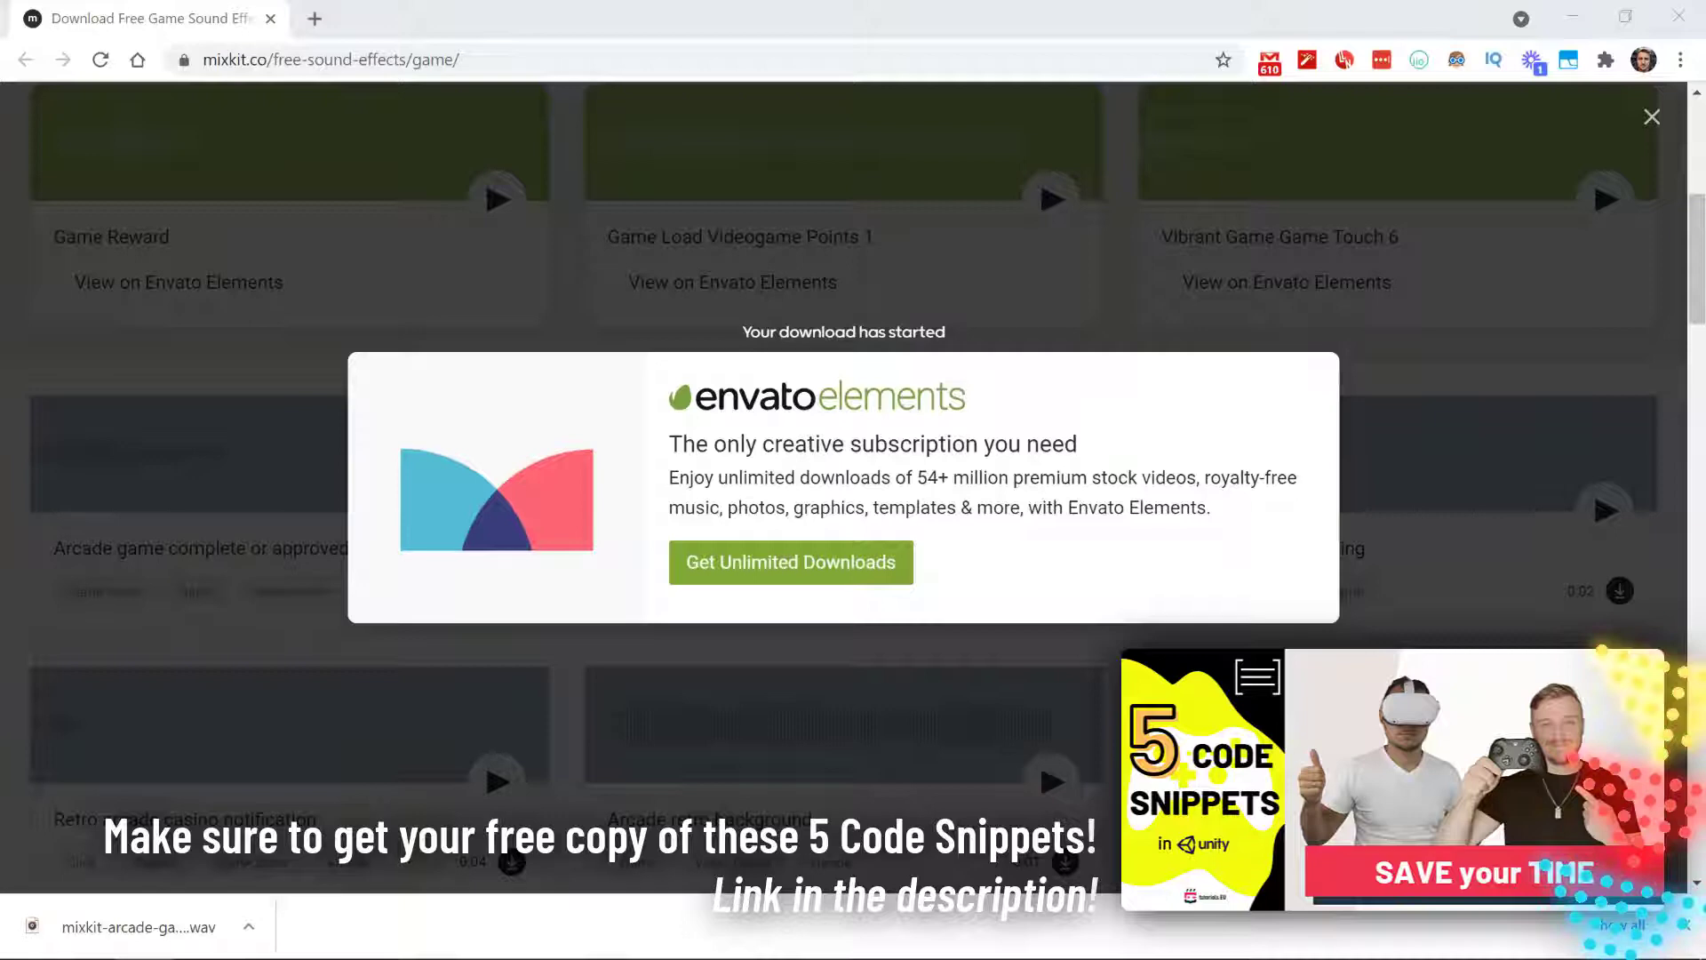
pyautogui.hotkey('alt', 'Tab')
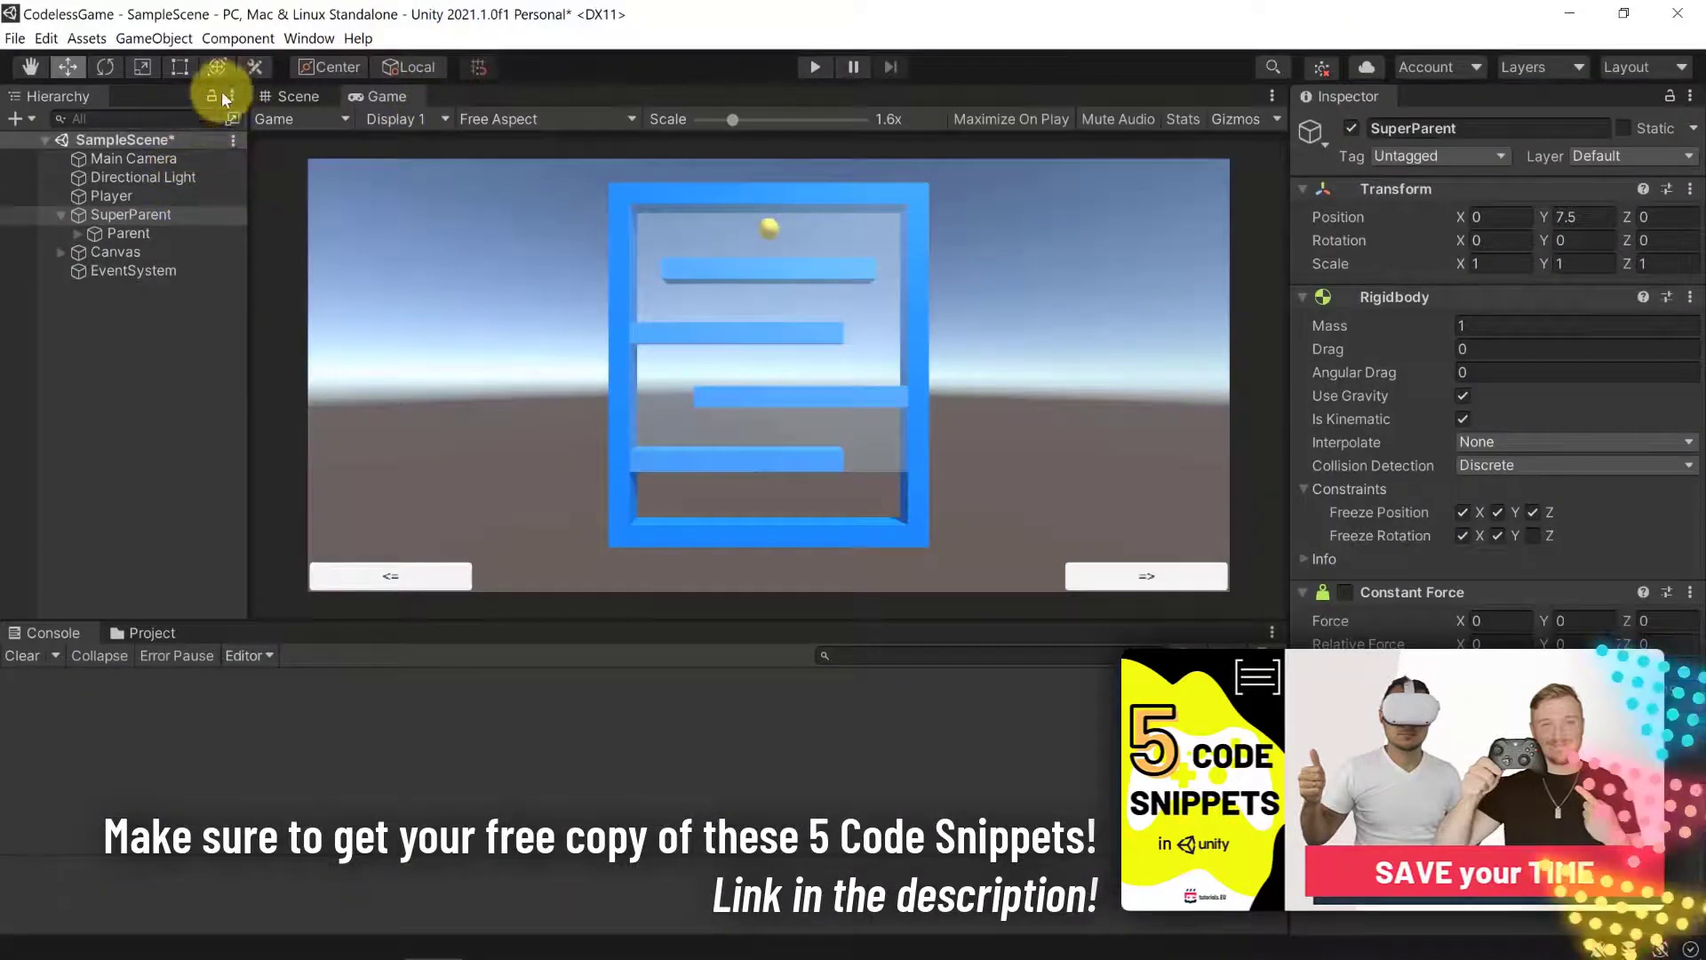
# Save the scene and import the mixkit mission-complete WAV into Assets.
pyautogui.click(147, 416)
pyautogui.hotkey('ctrl', 's')
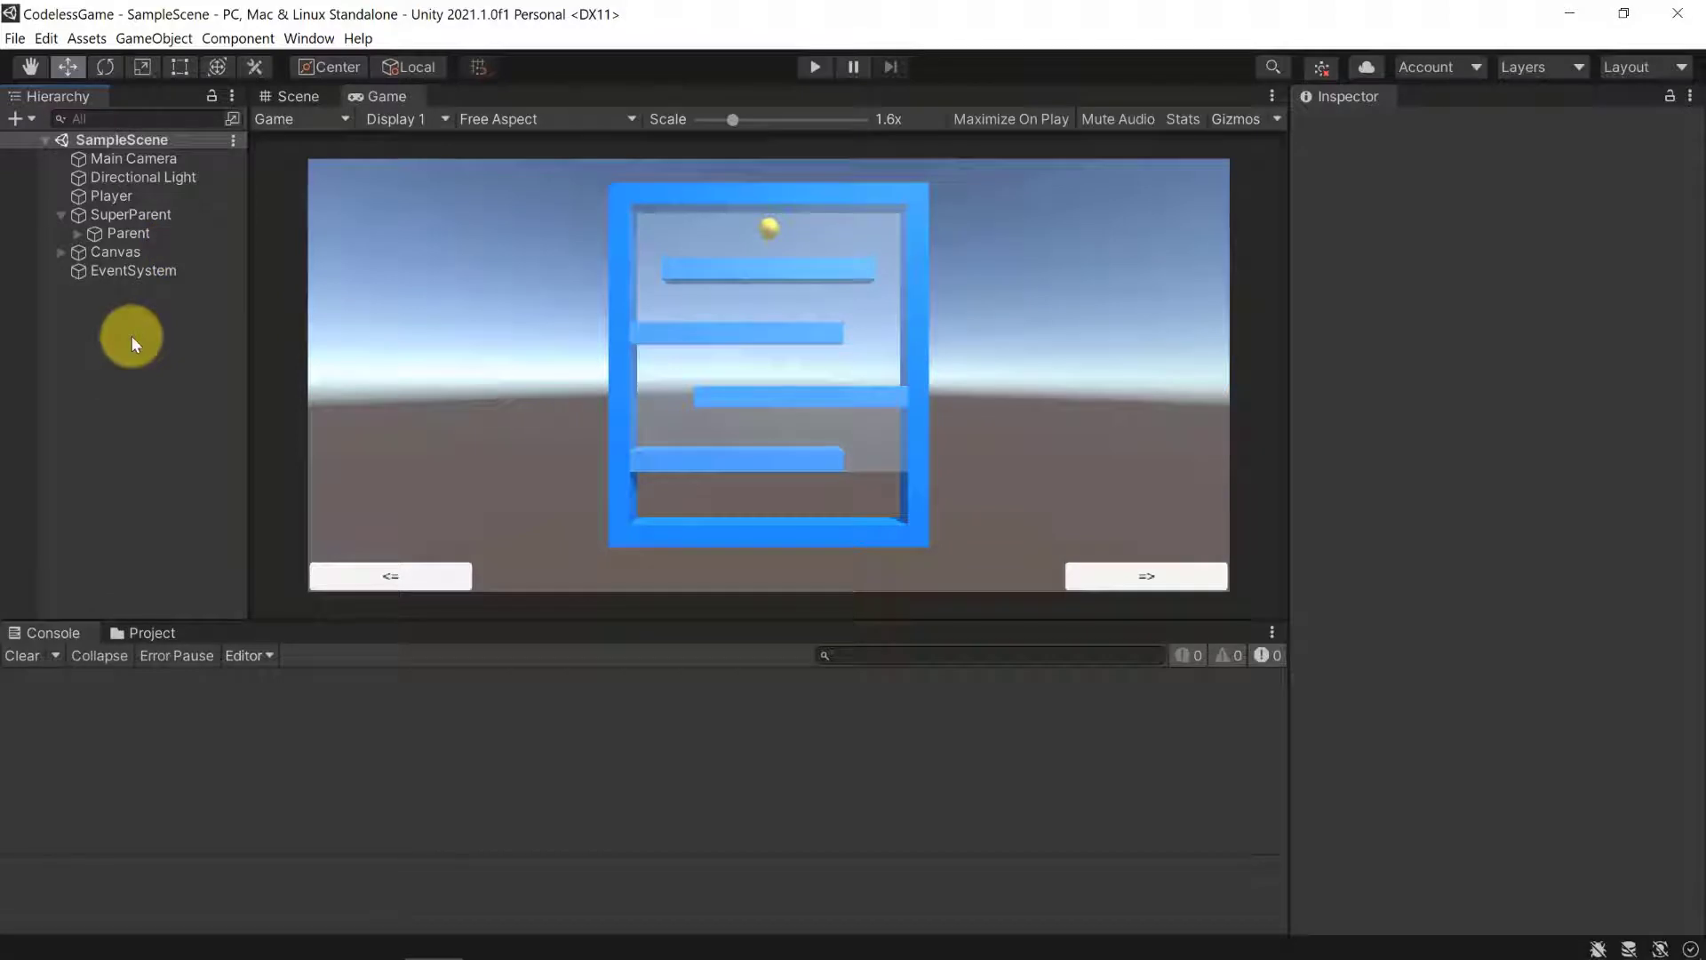
pyautogui.click(87, 38)
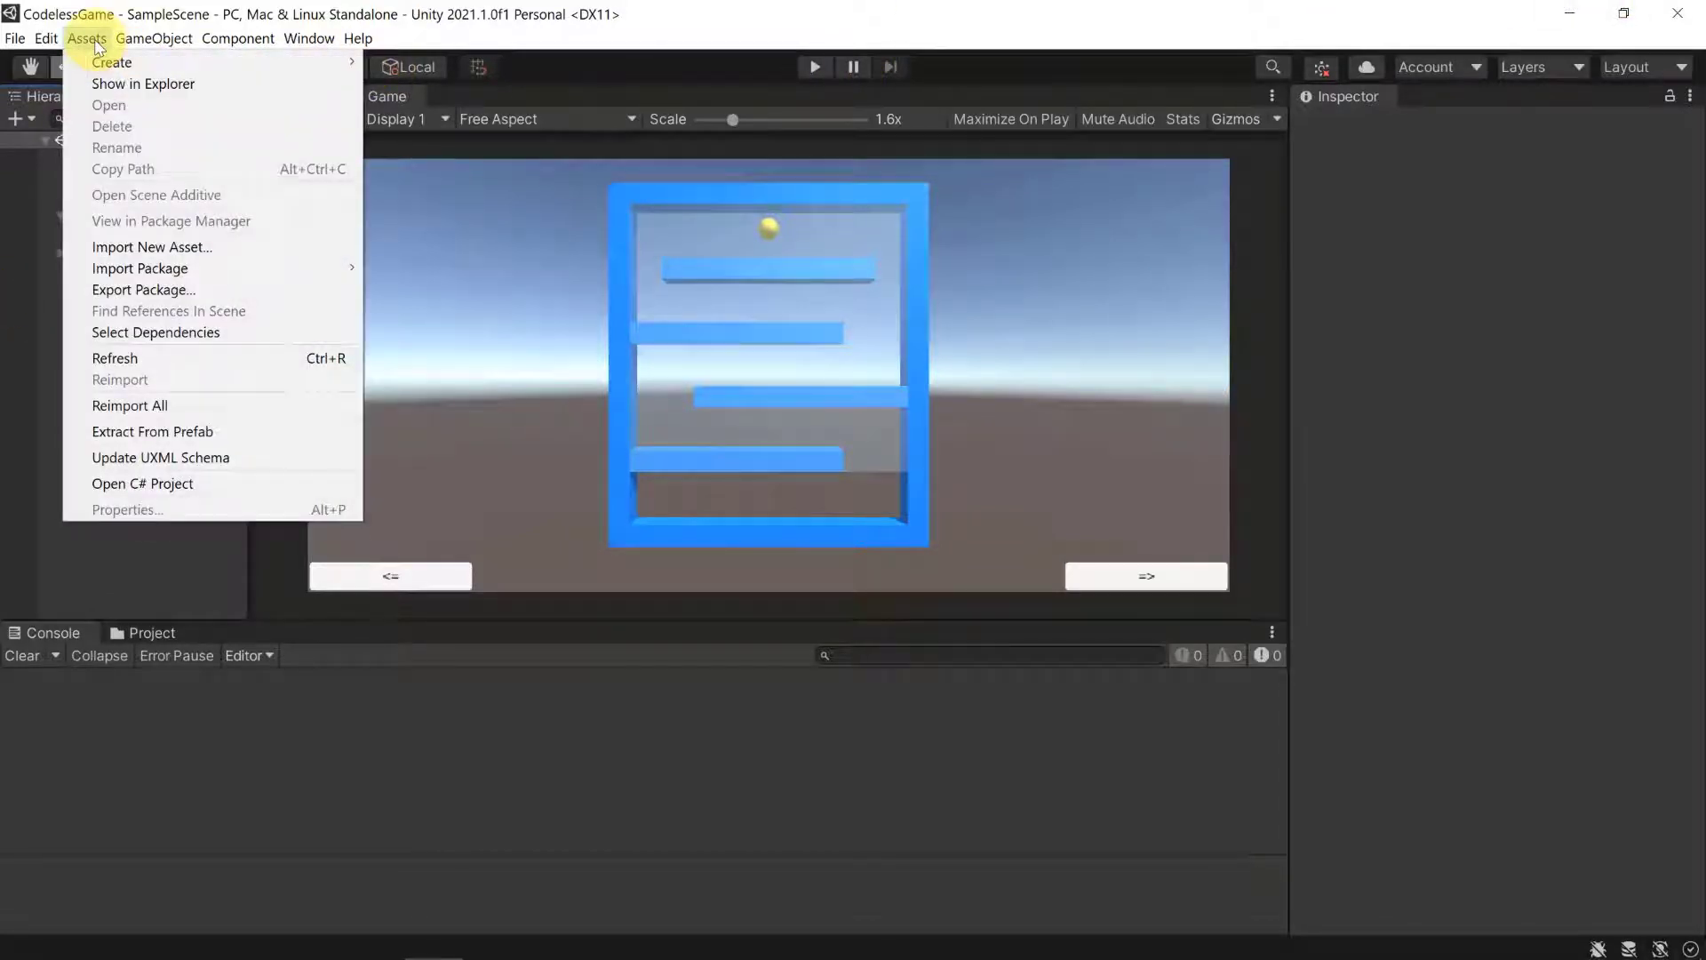
pyautogui.click(167, 247)
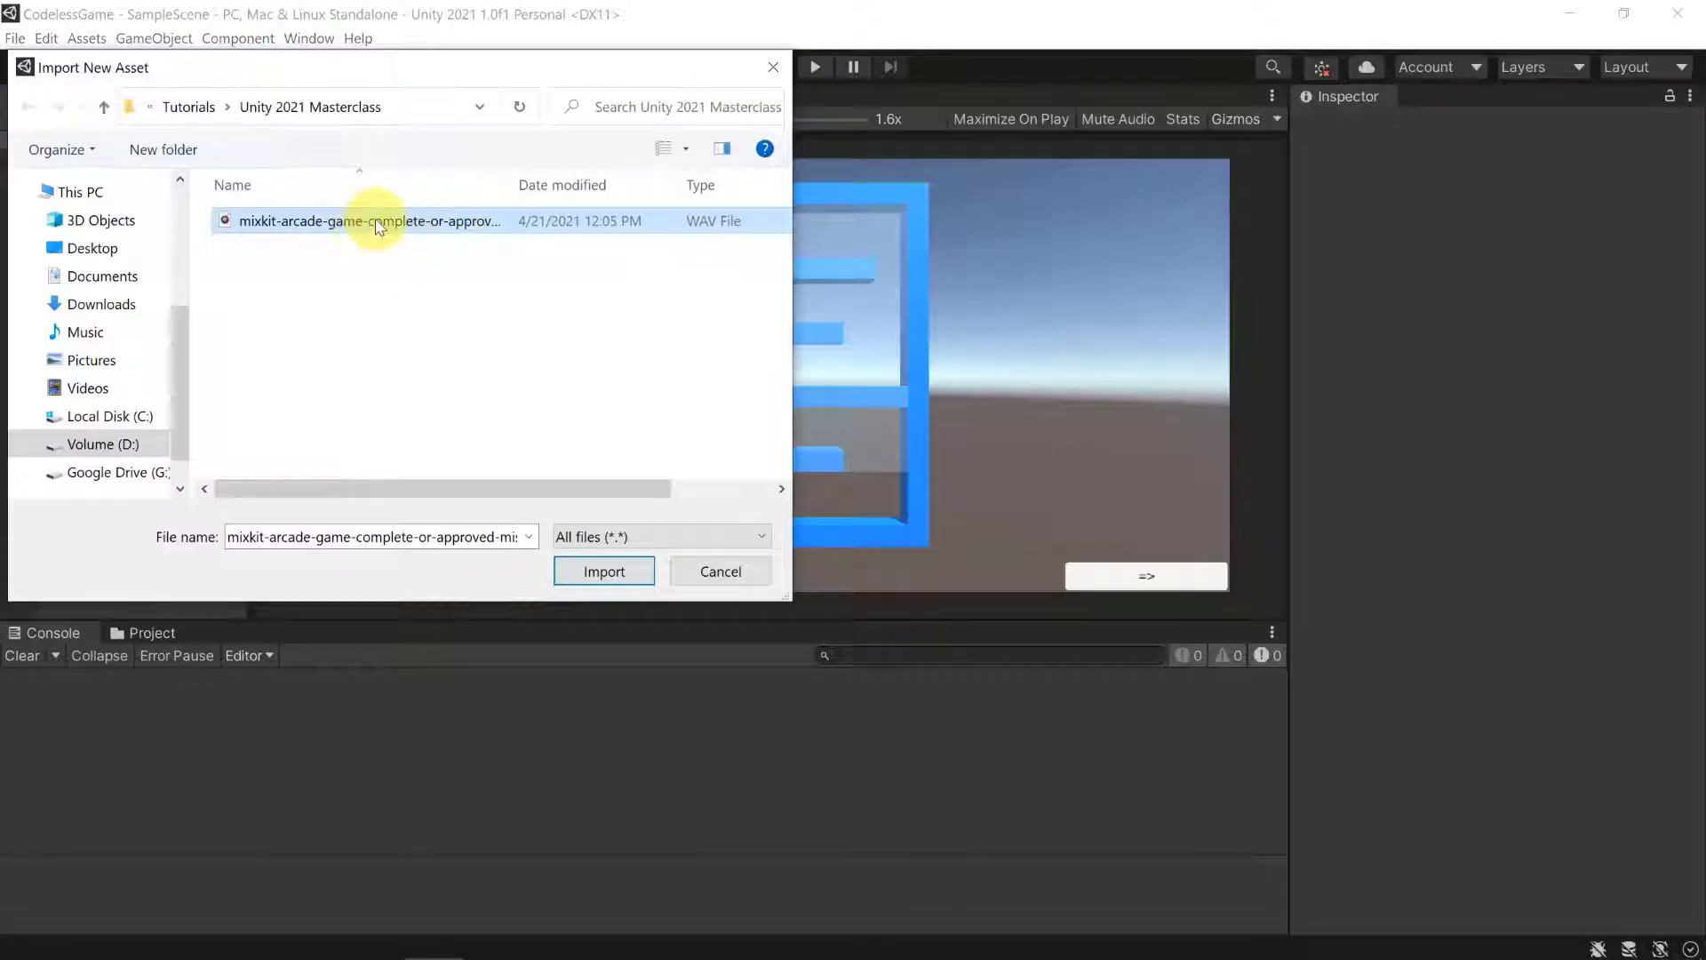
pyautogui.click(604, 571)
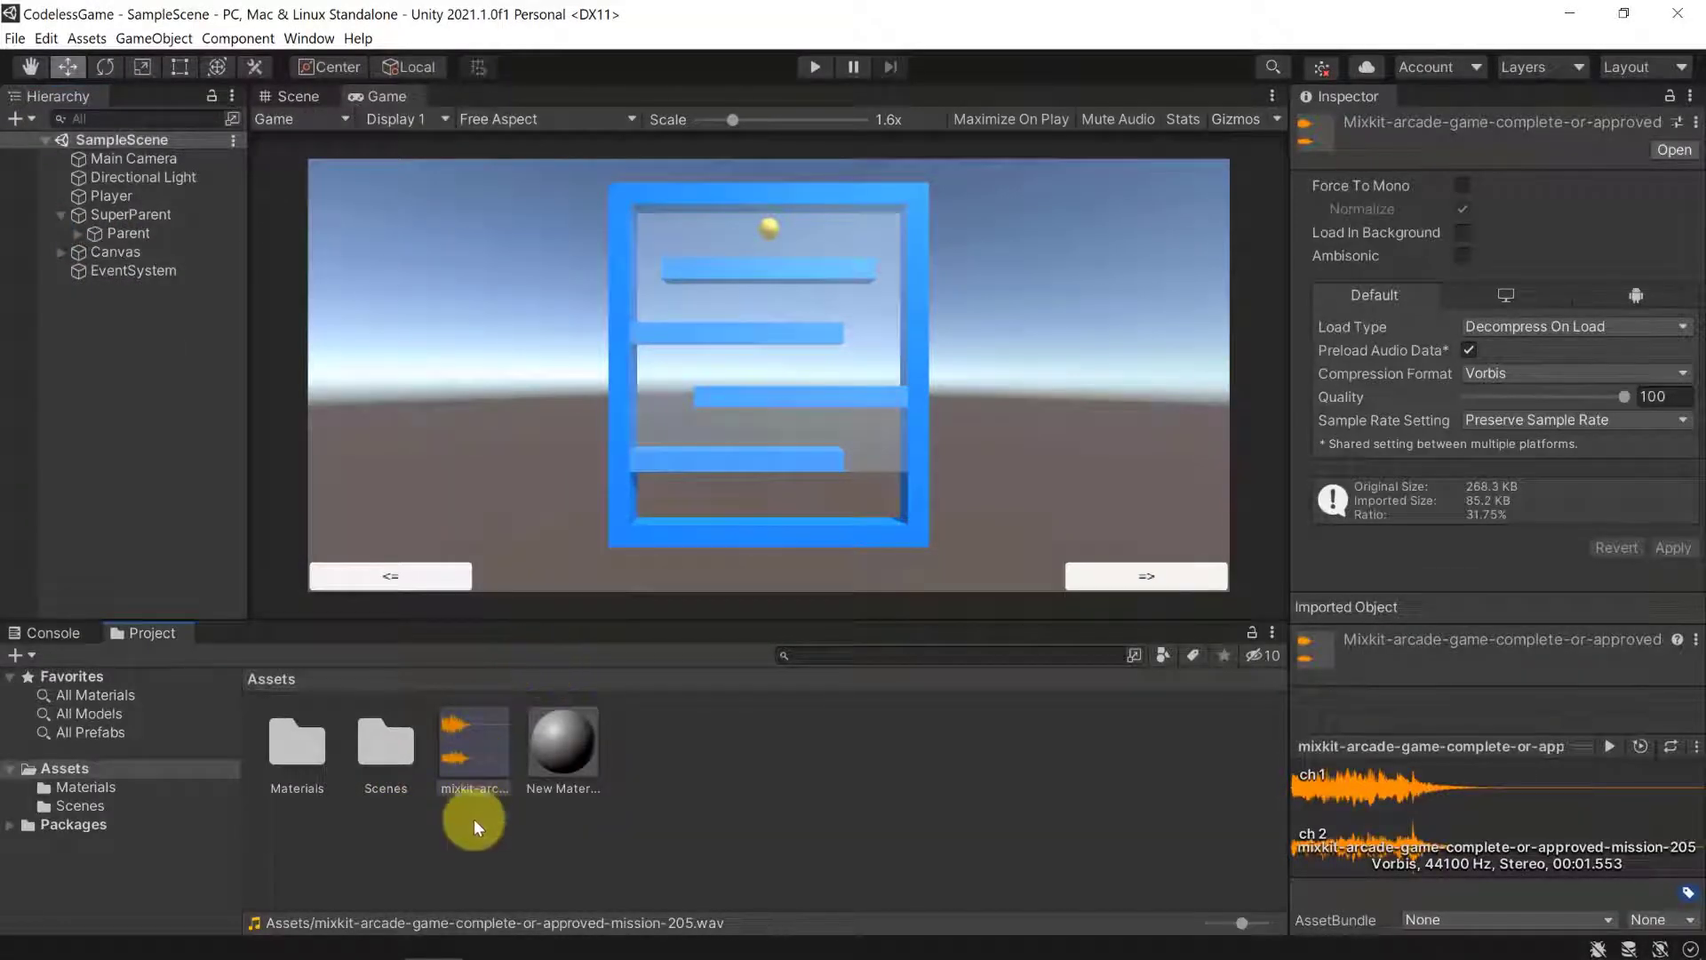
pyautogui.click(487, 723)
pyautogui.click(665, 812)
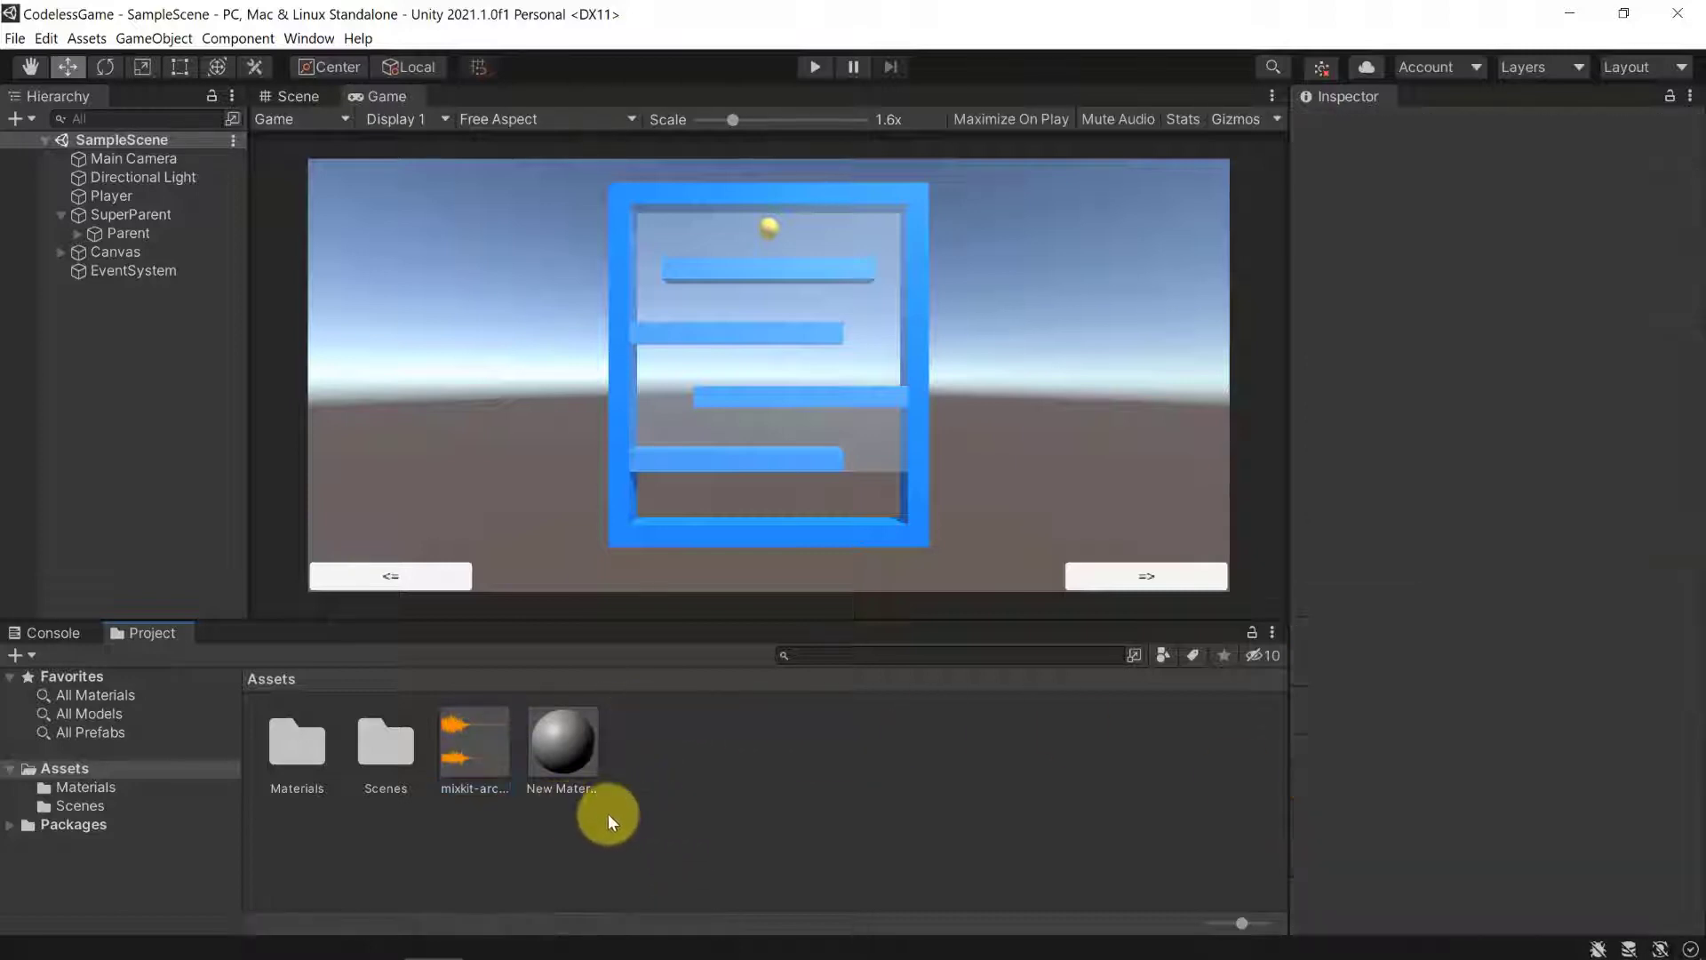
# Create an 'Audio' folder in Assets and move the mixkit clip into it.
pyautogui.rightClick(696, 808)
pyautogui.moveTo(786, 355)
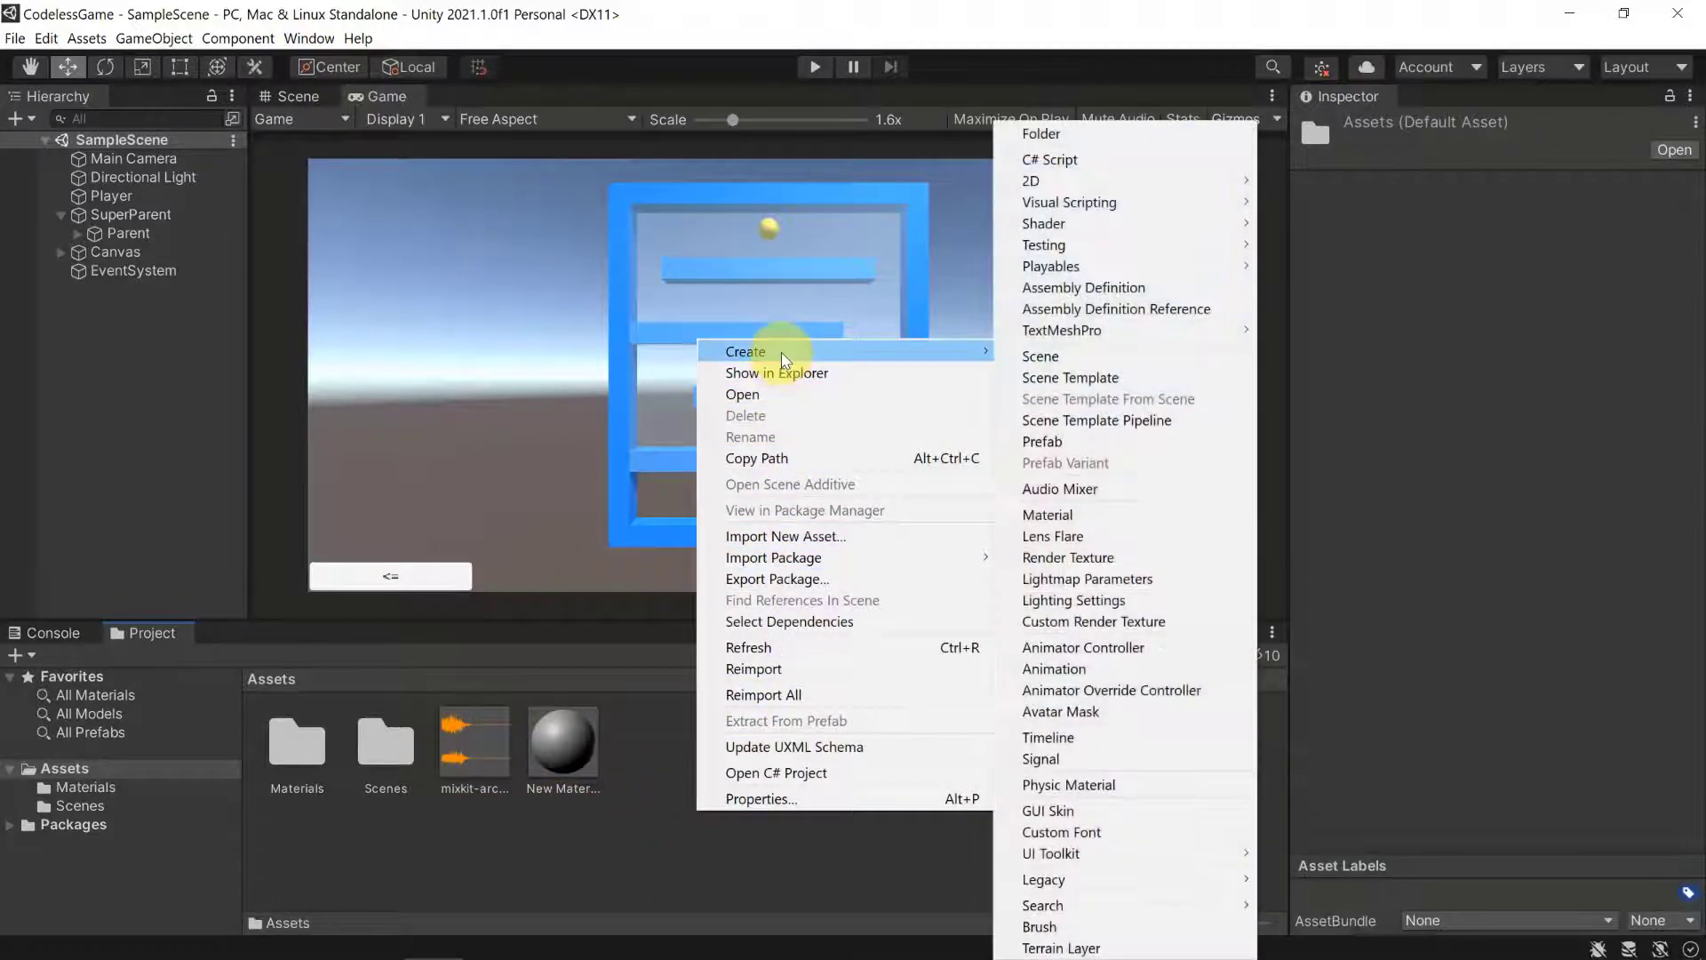
pyautogui.click(1035, 133)
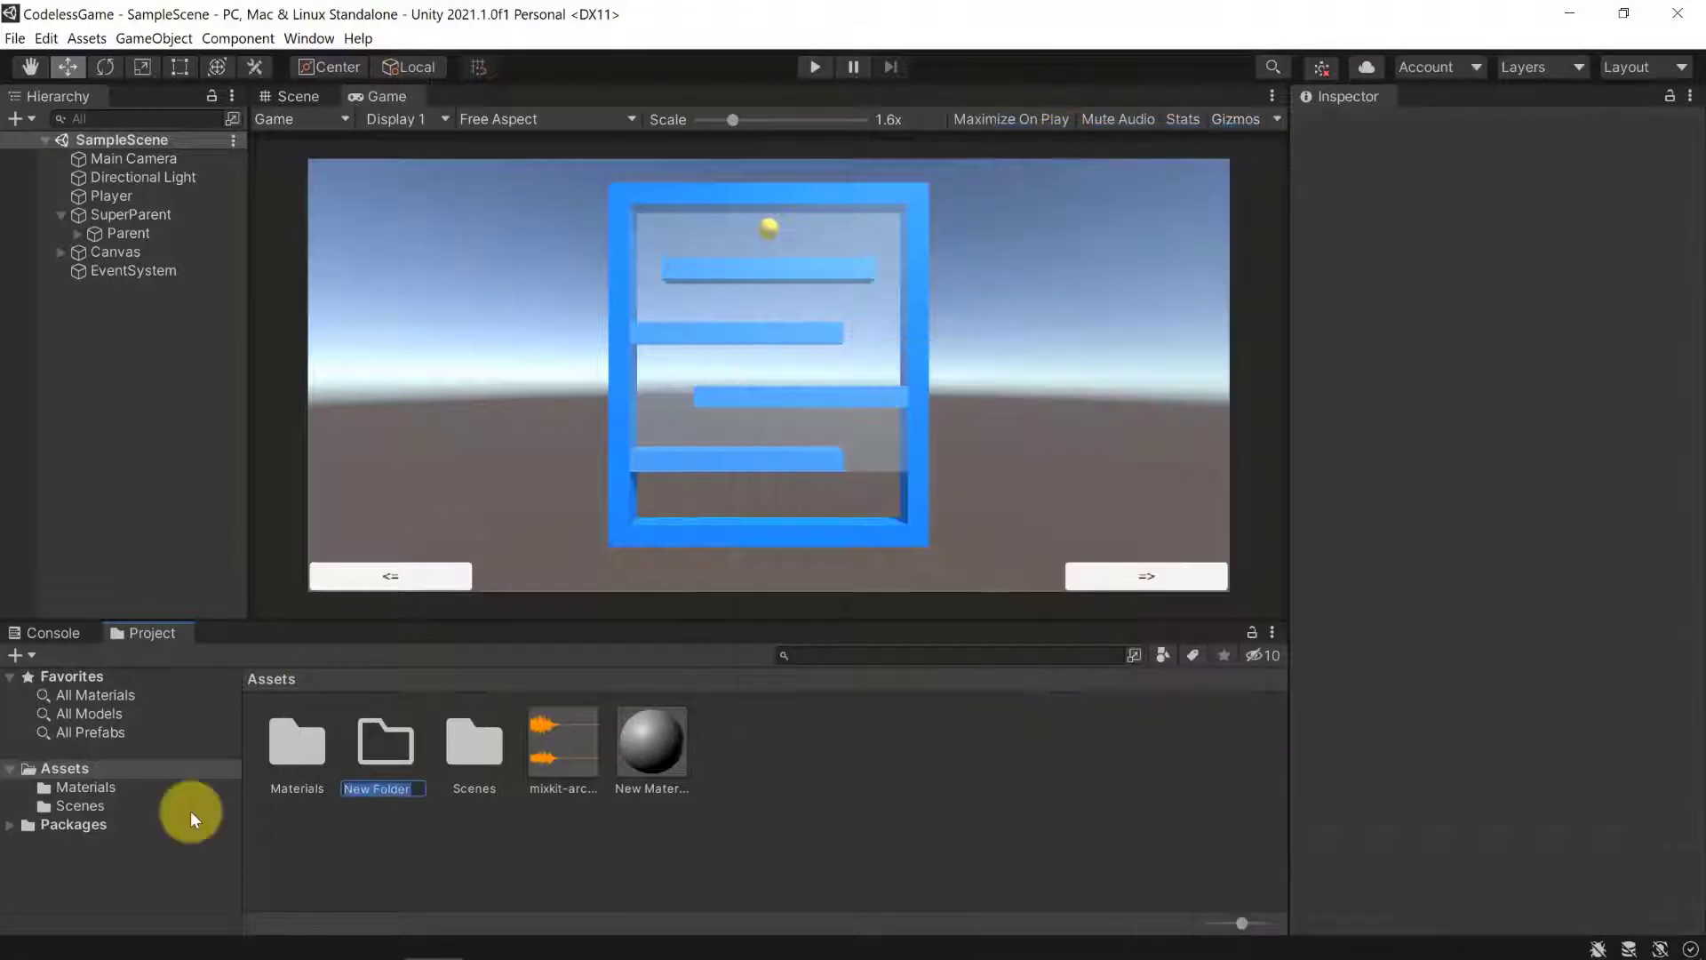
pyautogui.write('Audio')
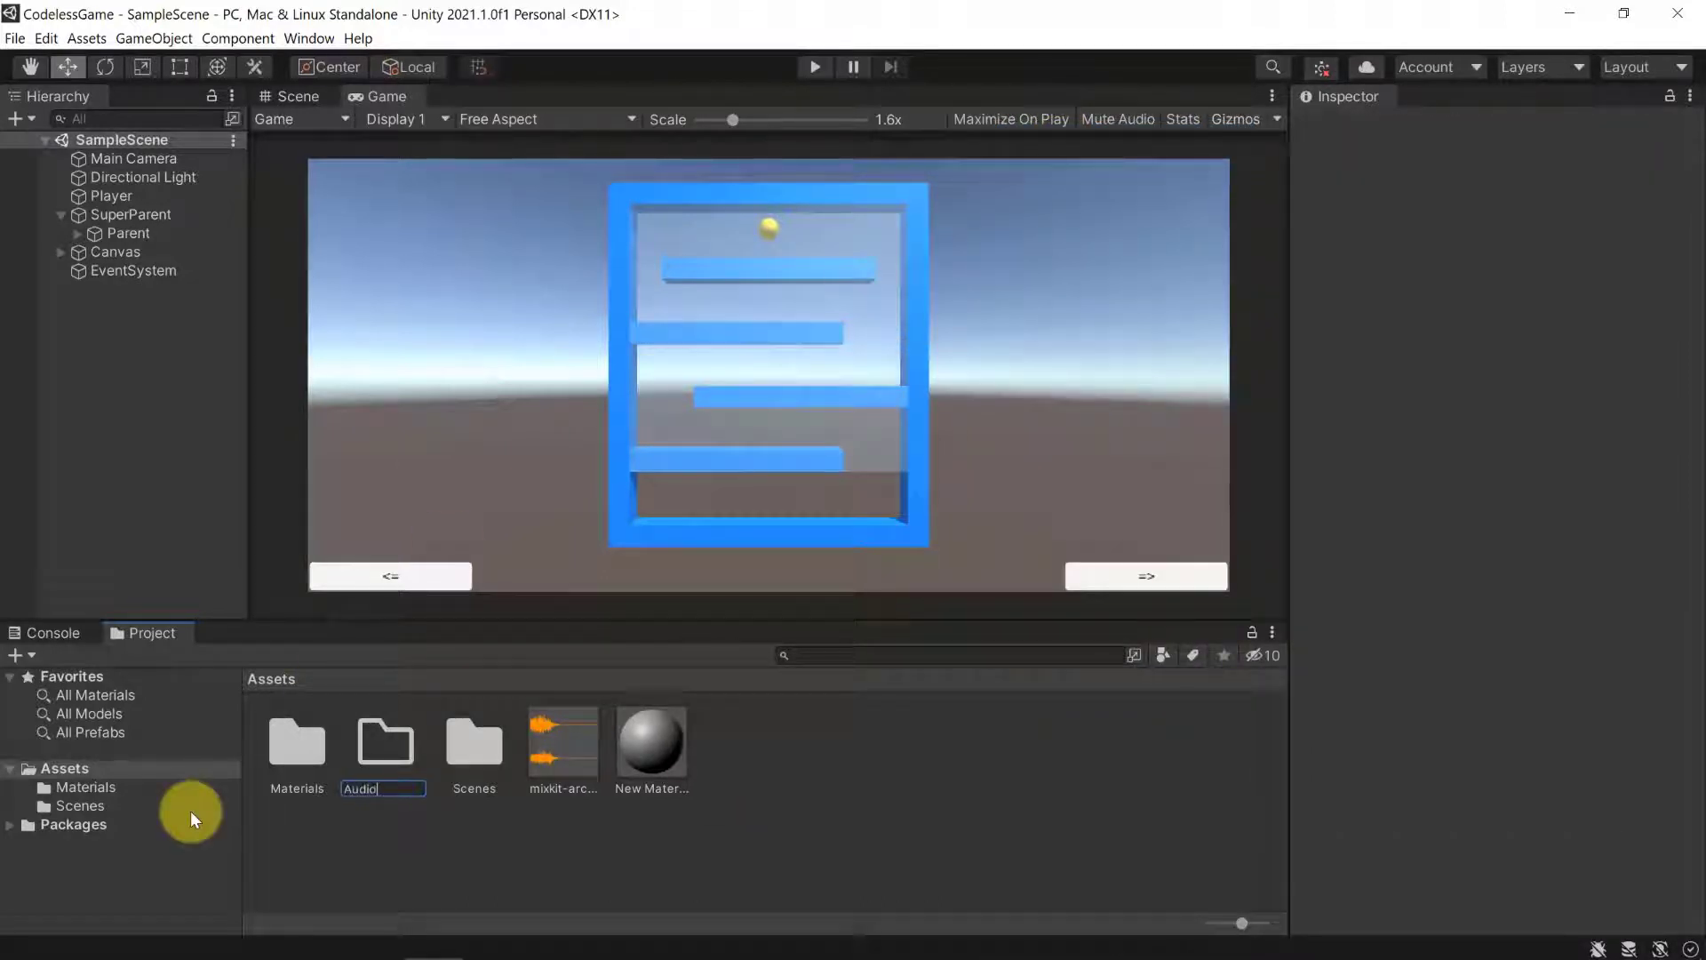
pyautogui.press('Return')
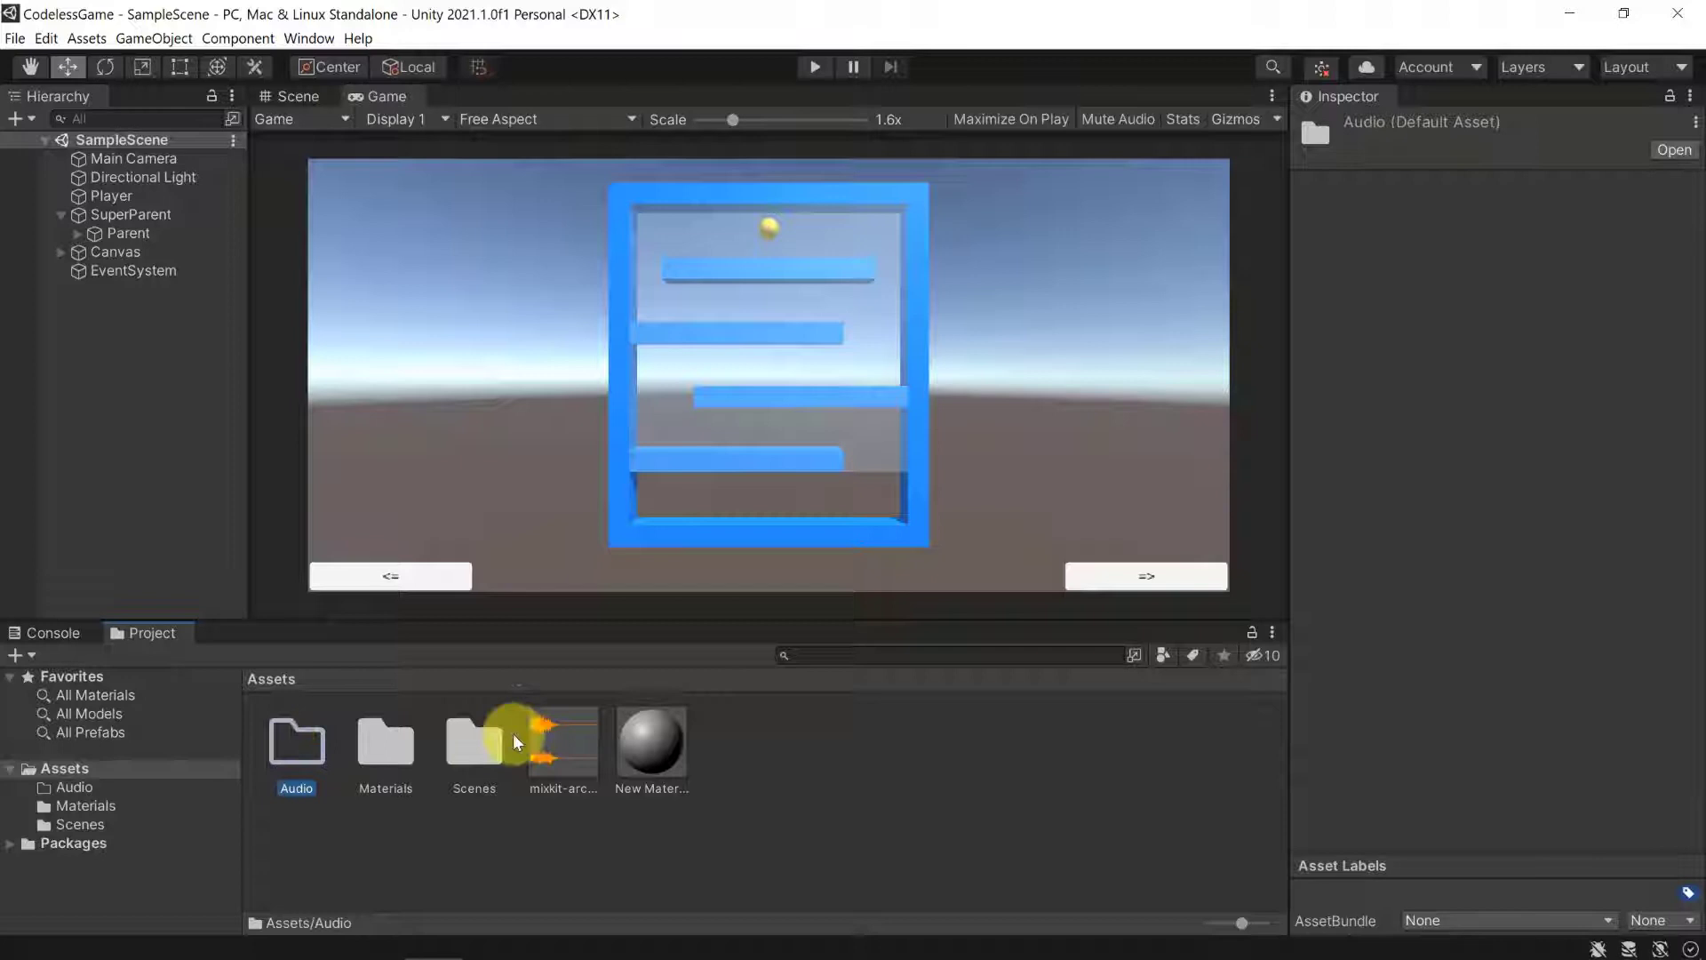
pyautogui.moveTo(513, 742); pyautogui.dragTo(297, 732)
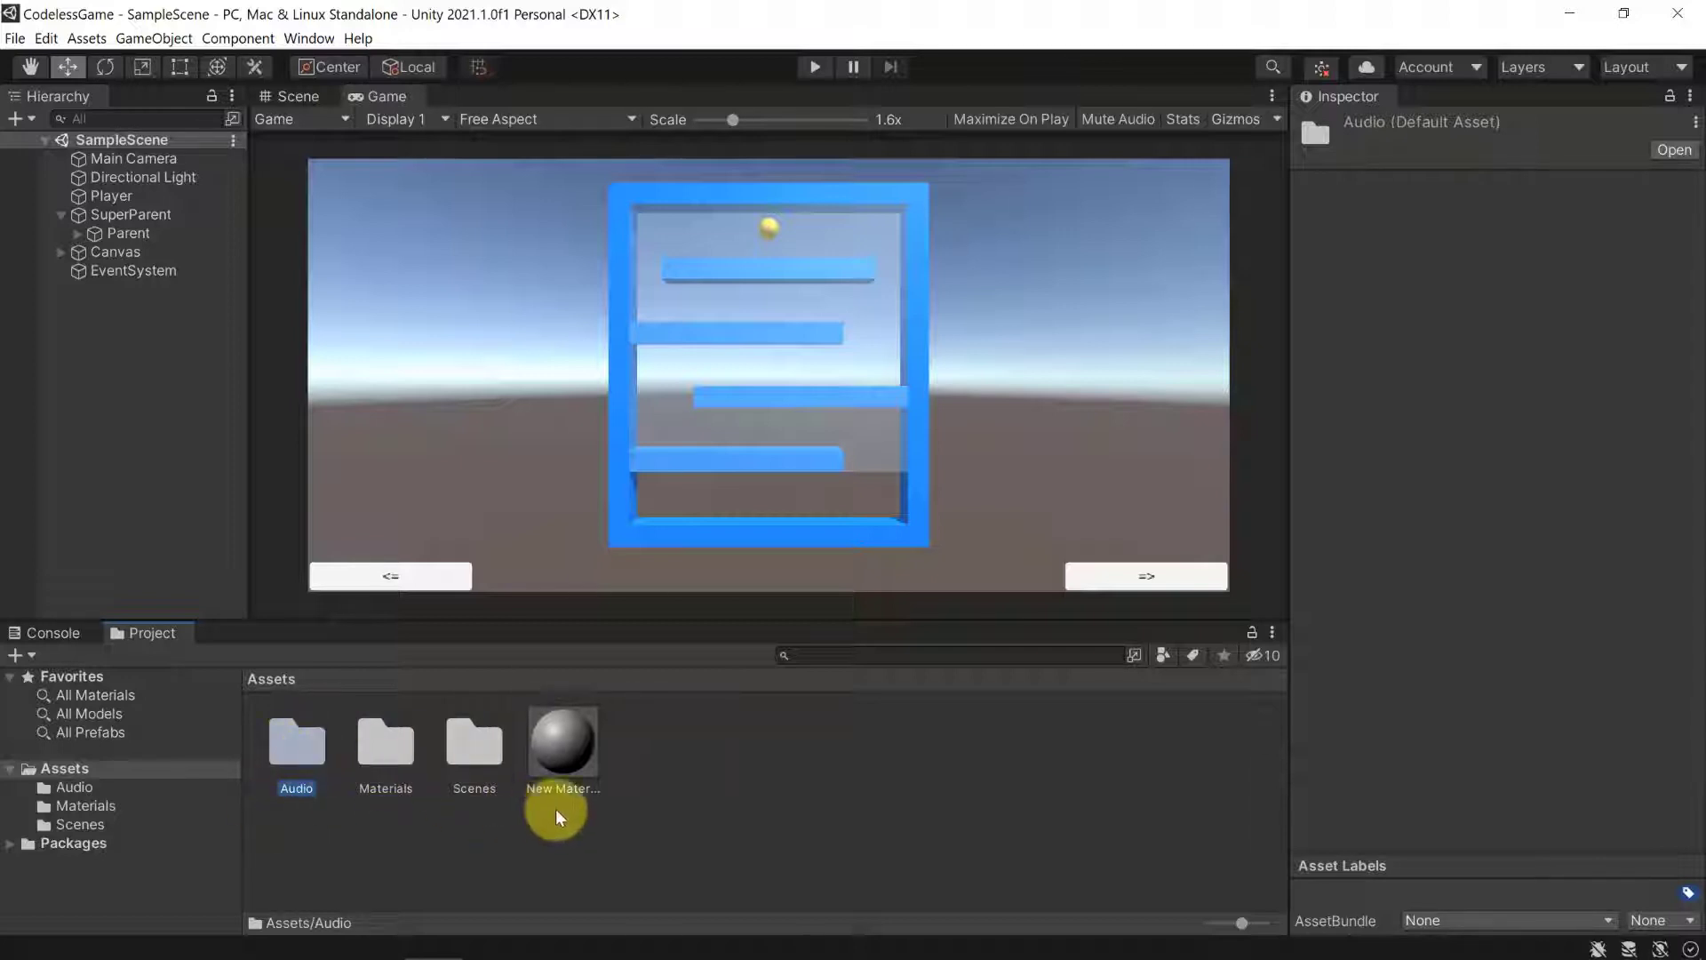
# Delete the unused New Material and open the Audio folder.
pyautogui.click(563, 743)
pyautogui.rightClick(568, 739)
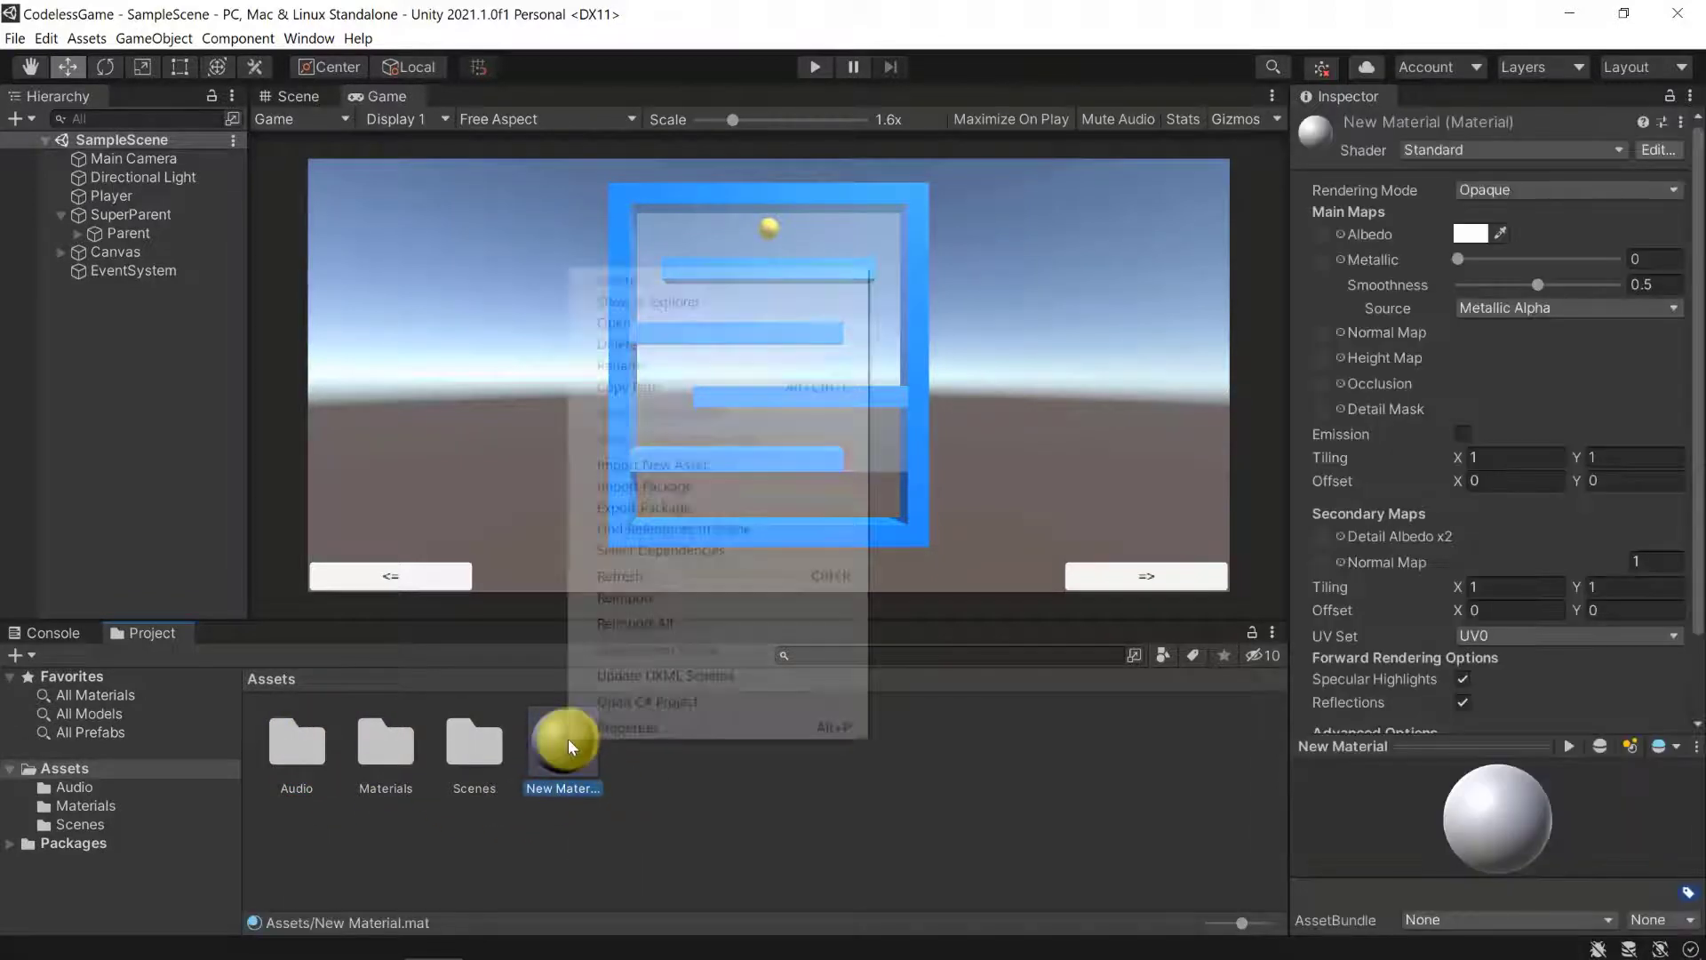
pyautogui.click(657, 344)
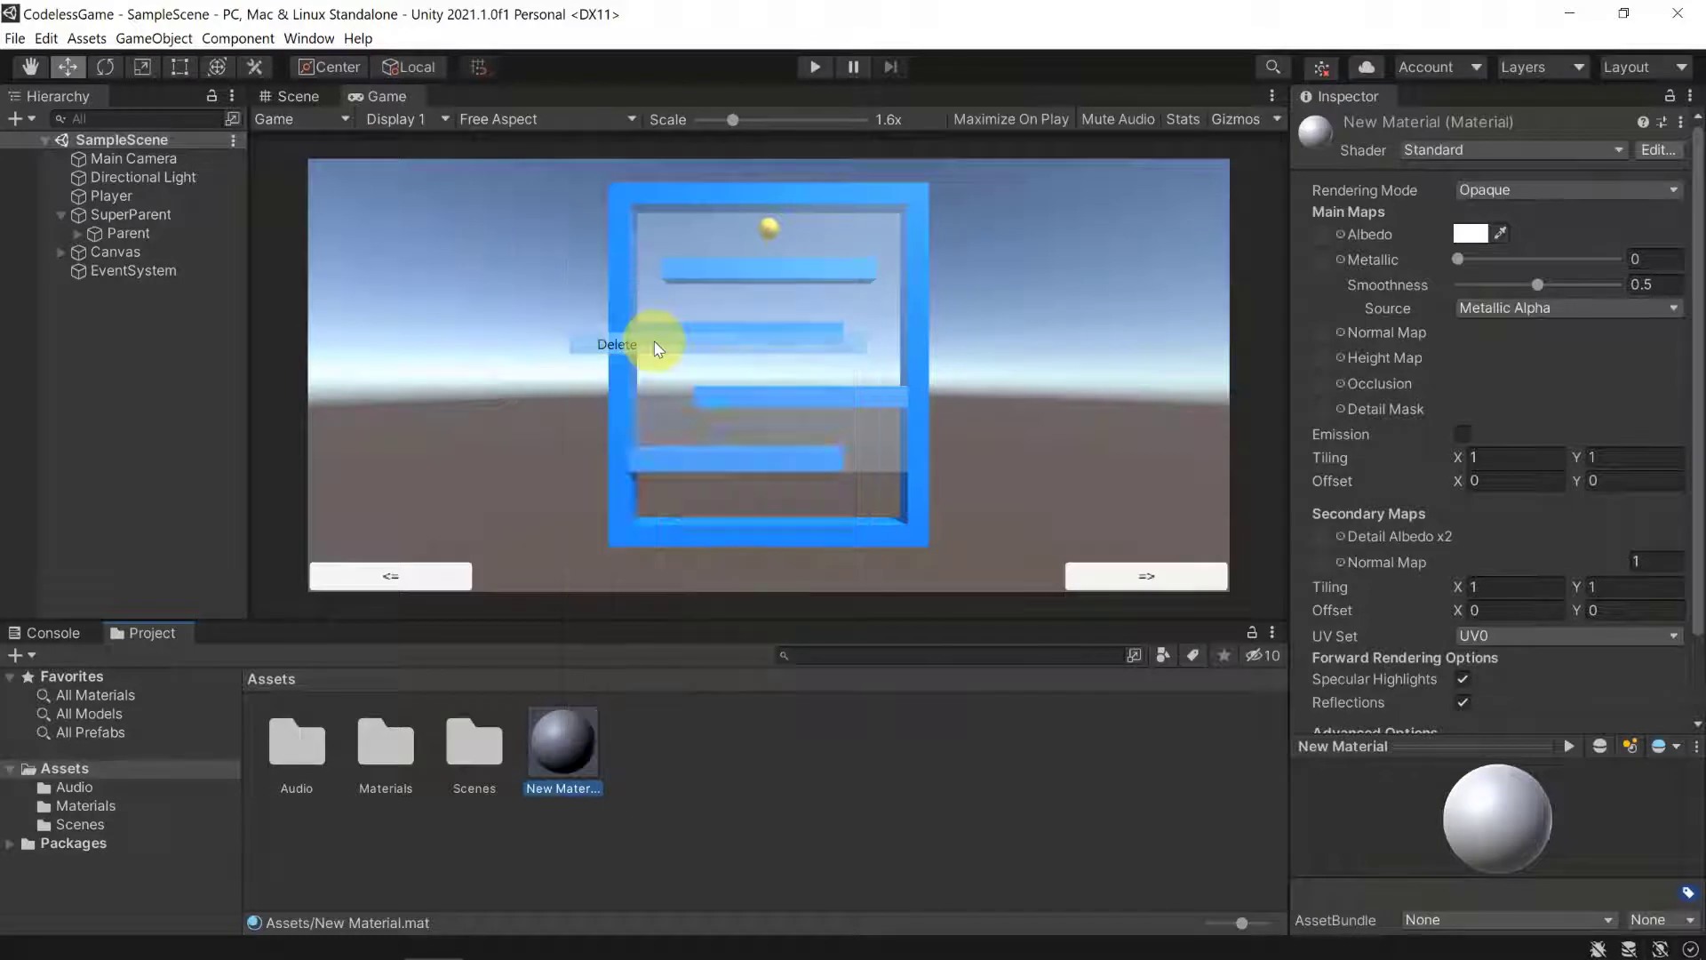
pyautogui.press('Return')
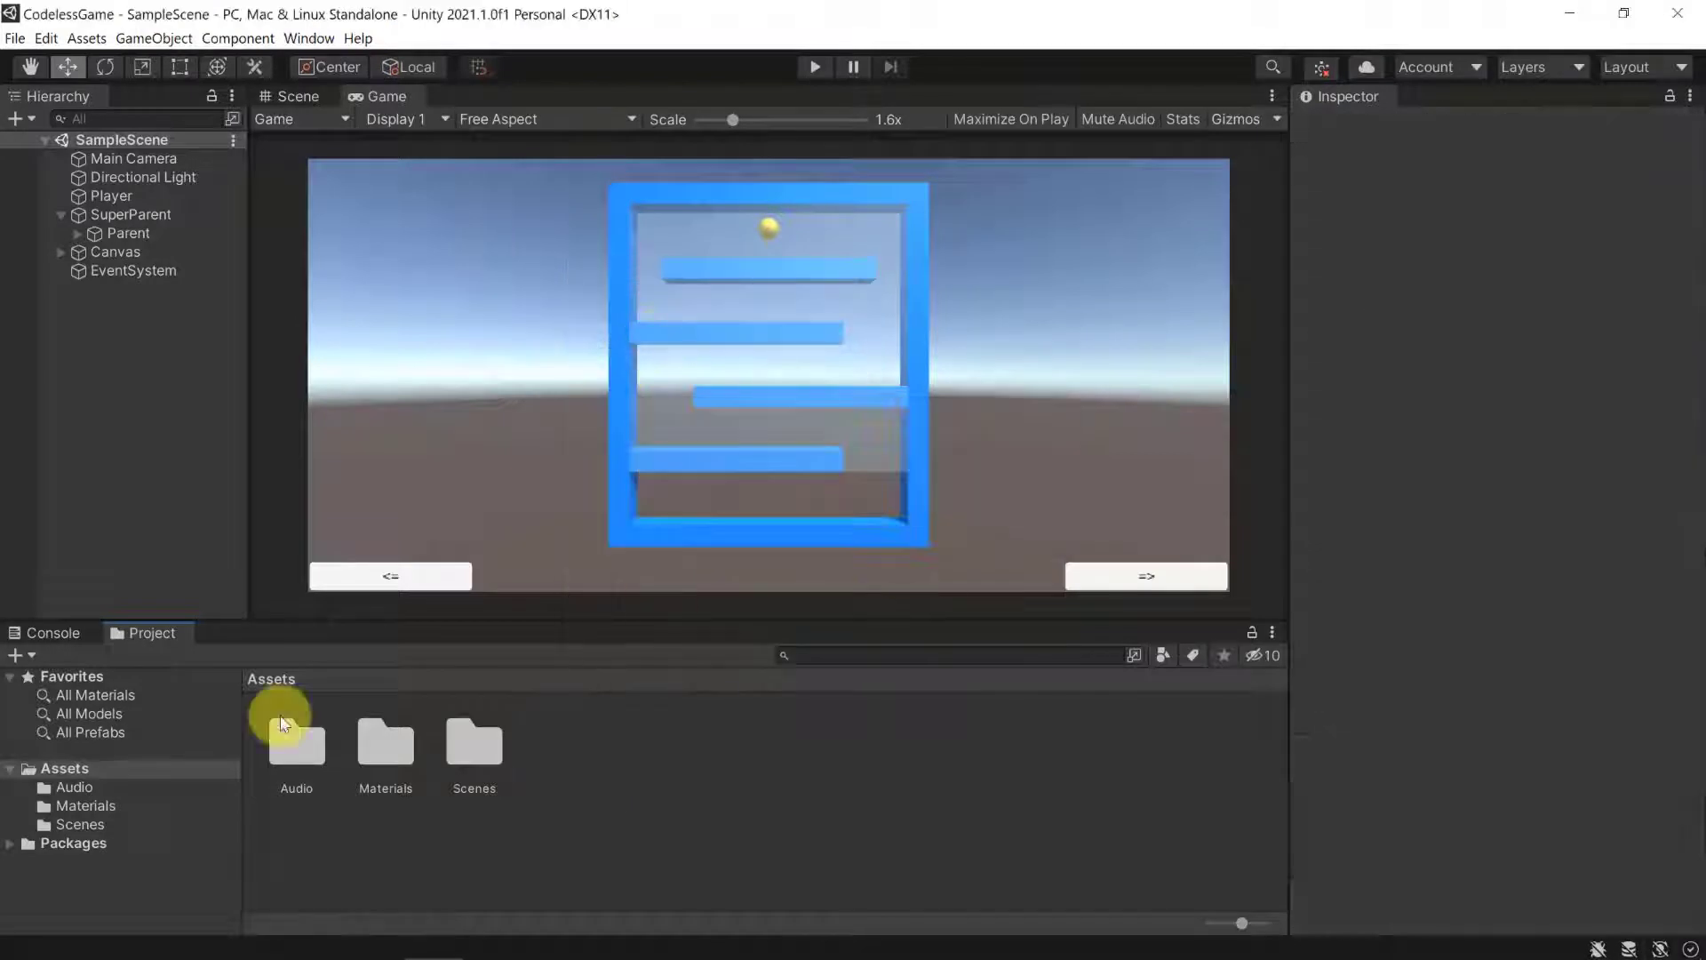
pyautogui.doubleClick(322, 743)
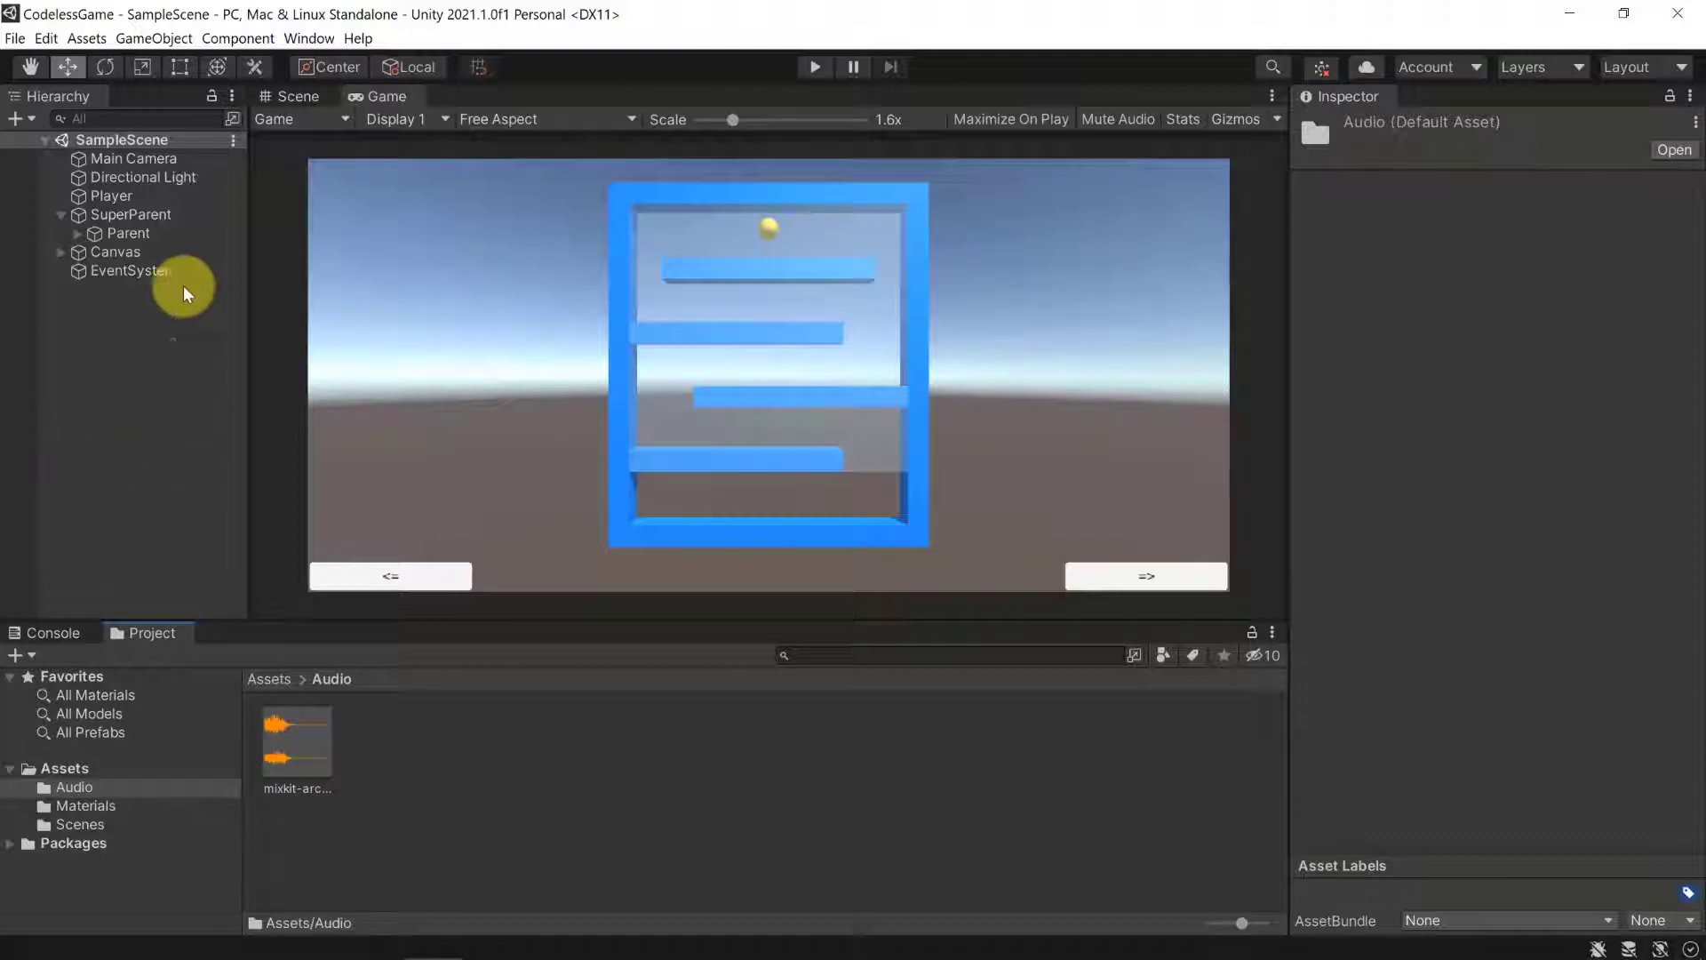
# Review the Main Camera's components, then the Player's Event Trigger Pointer Down actions.
pyautogui.click(138, 163)
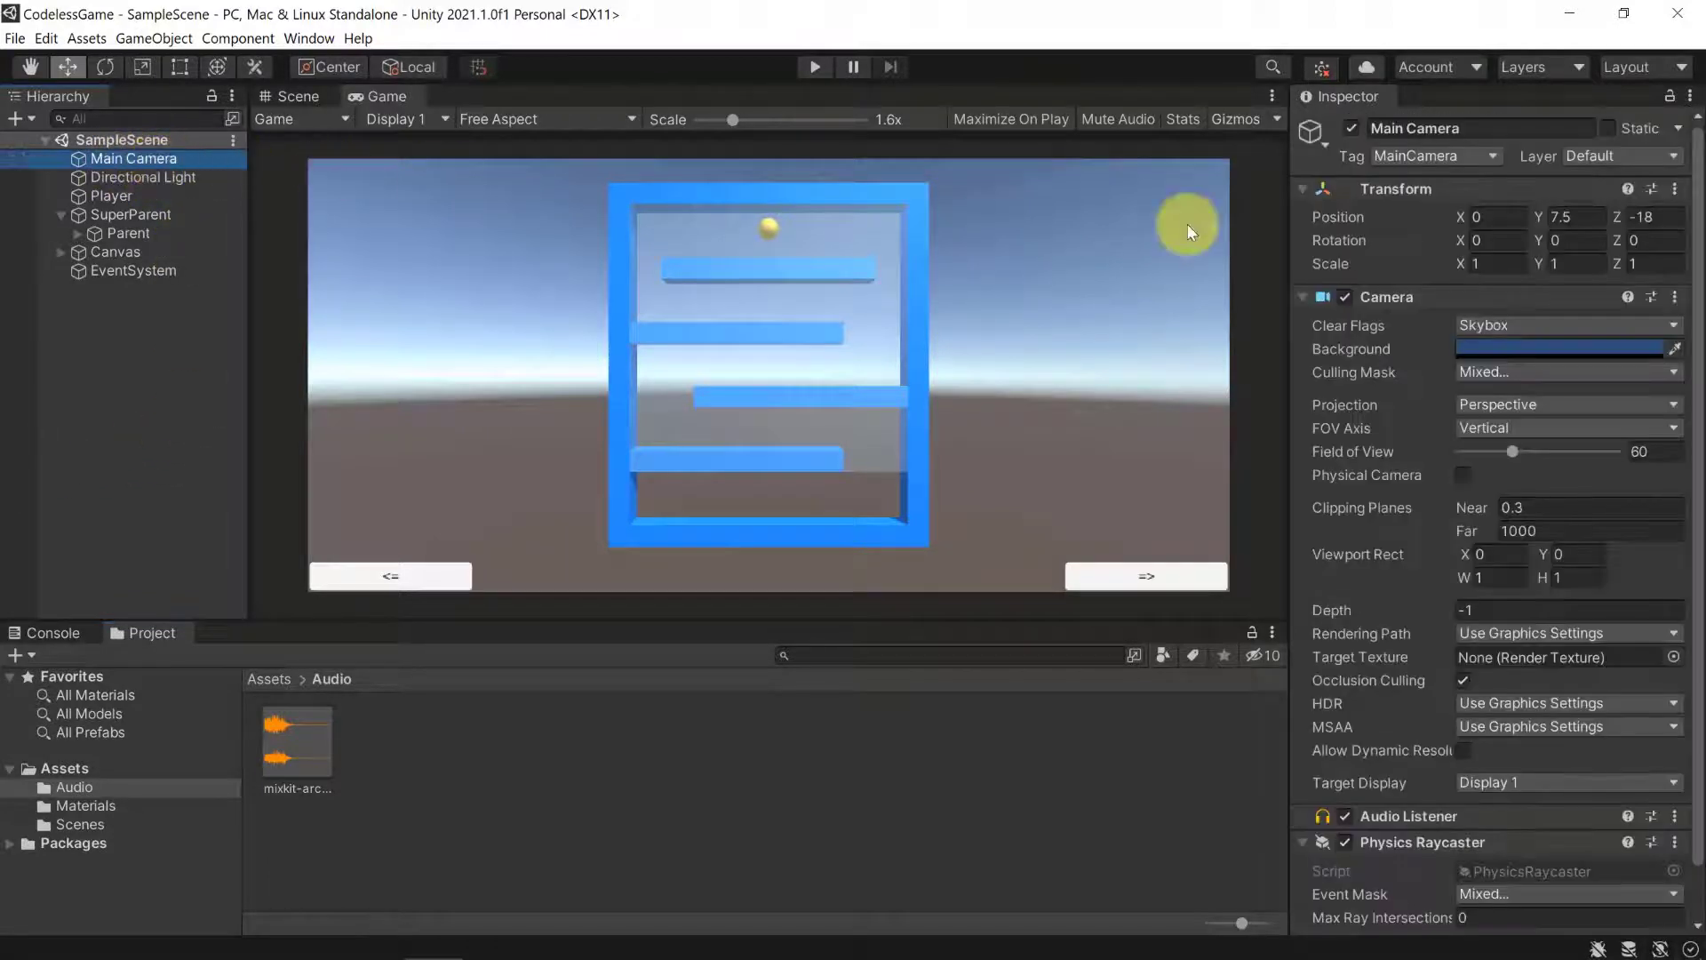
pyautogui.scroll(-2, 1387, 343)
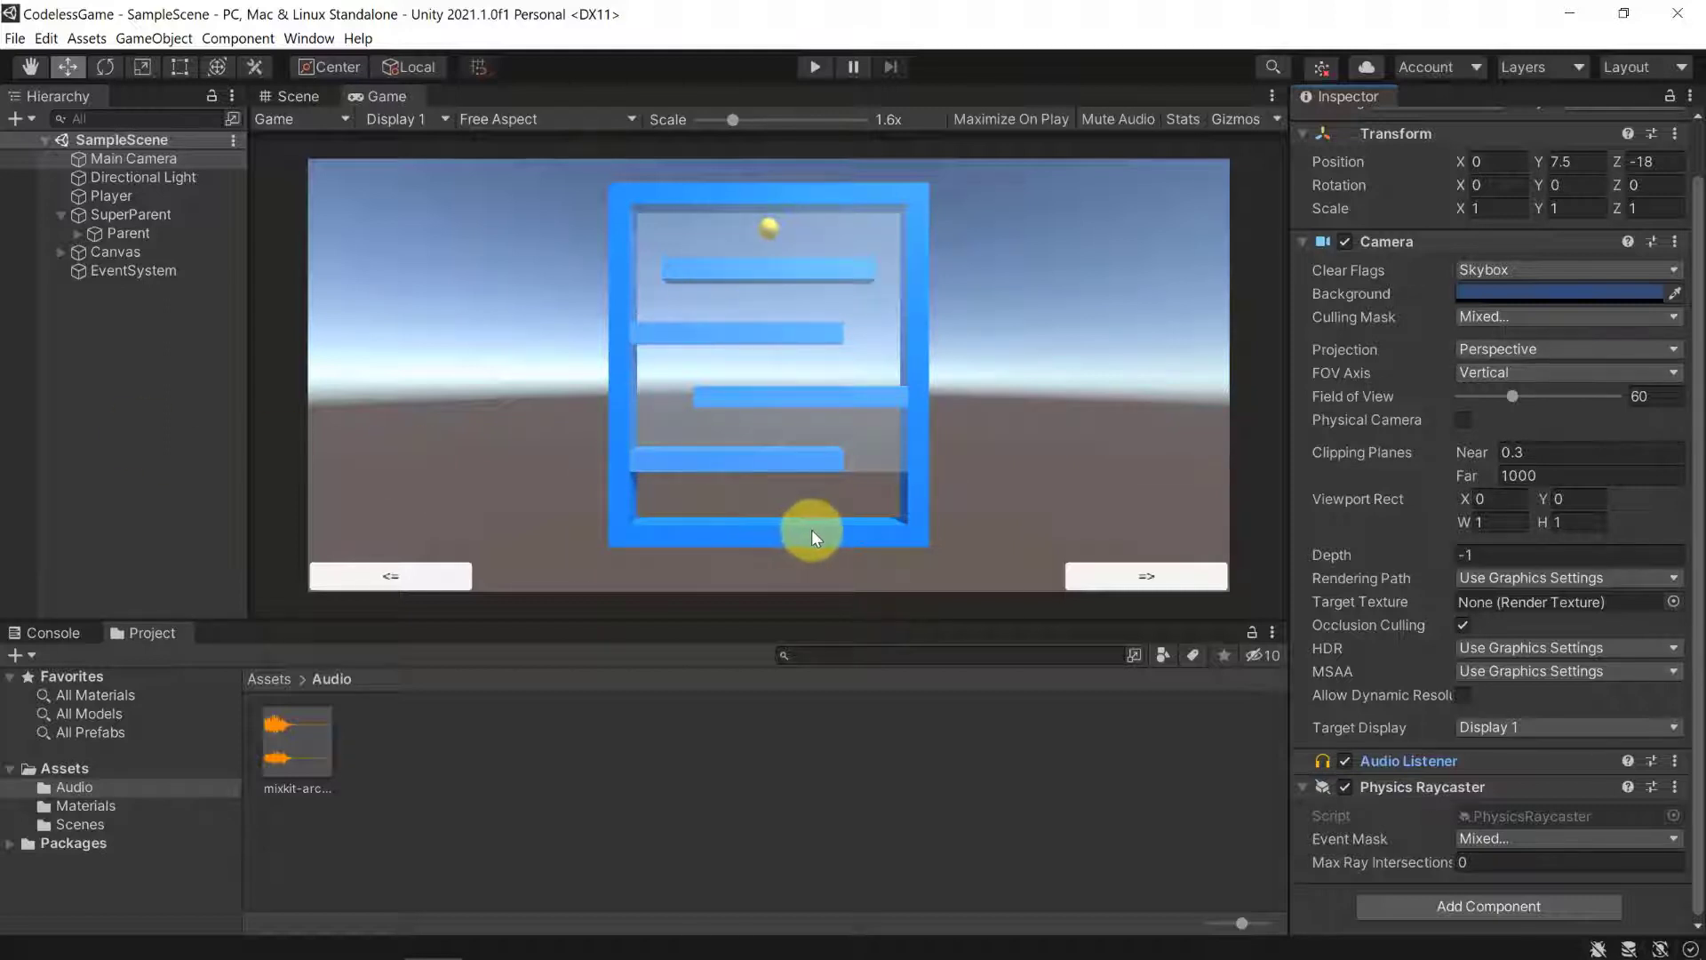
pyautogui.click(134, 198)
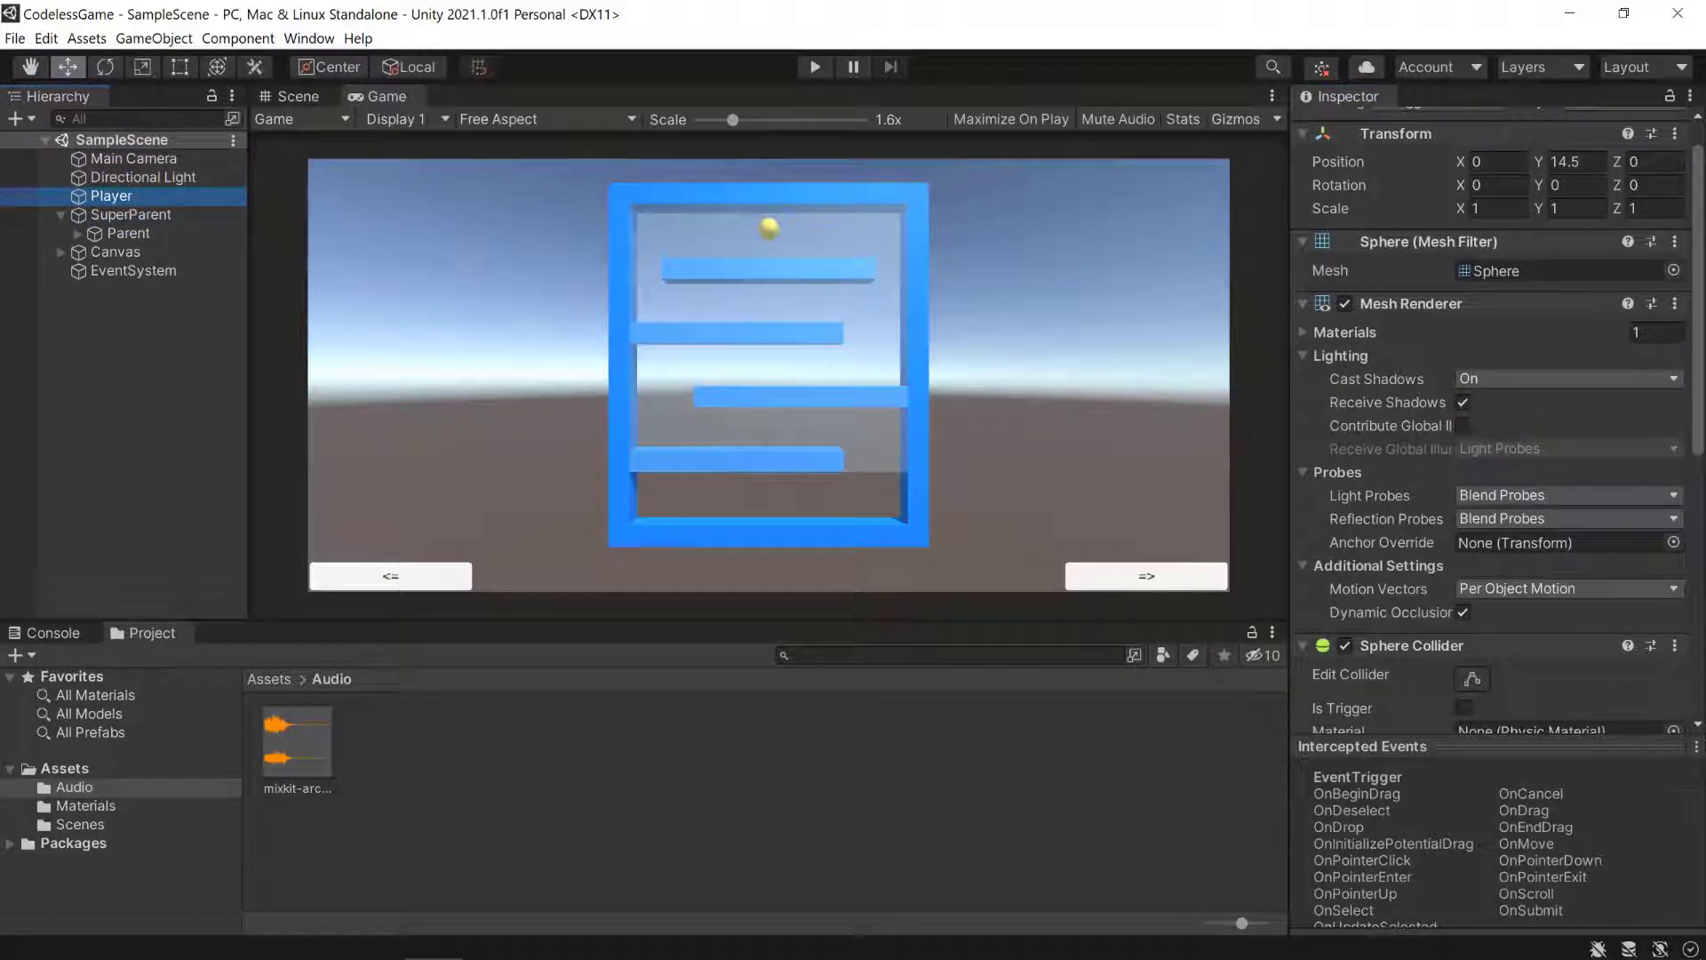
pyautogui.scroll(-10, 1468, 510)
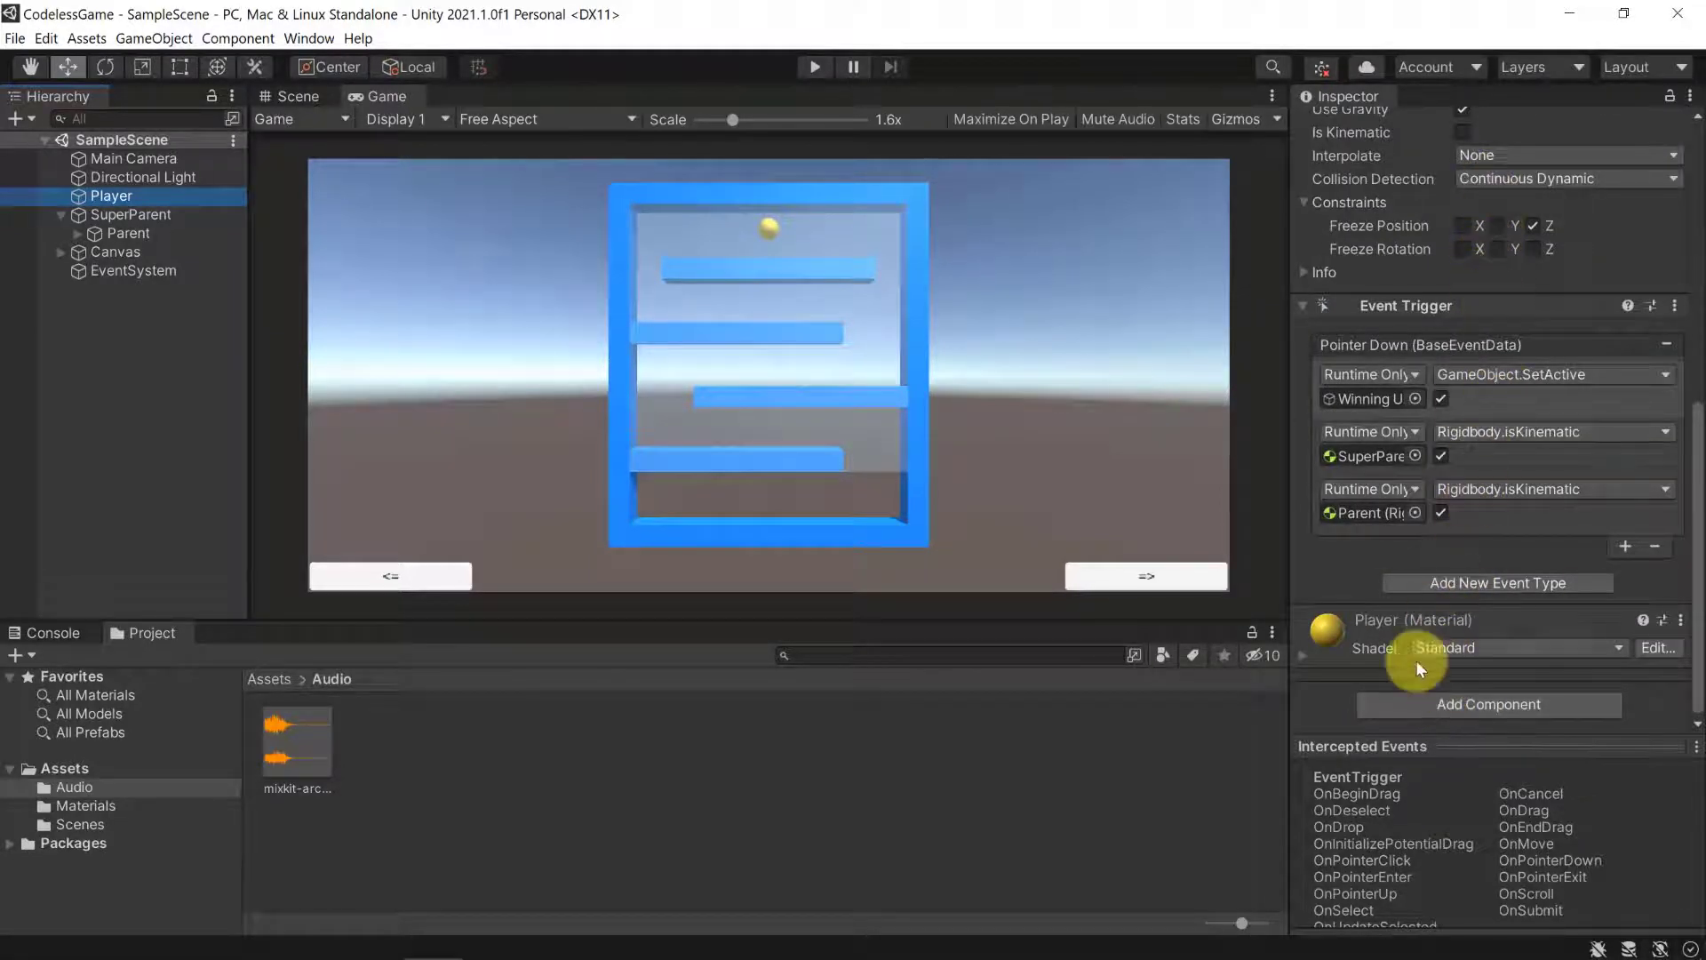
# Add an Audio Source component to the Player, leaving AudioClip set to None.
pyautogui.click(1395, 705)
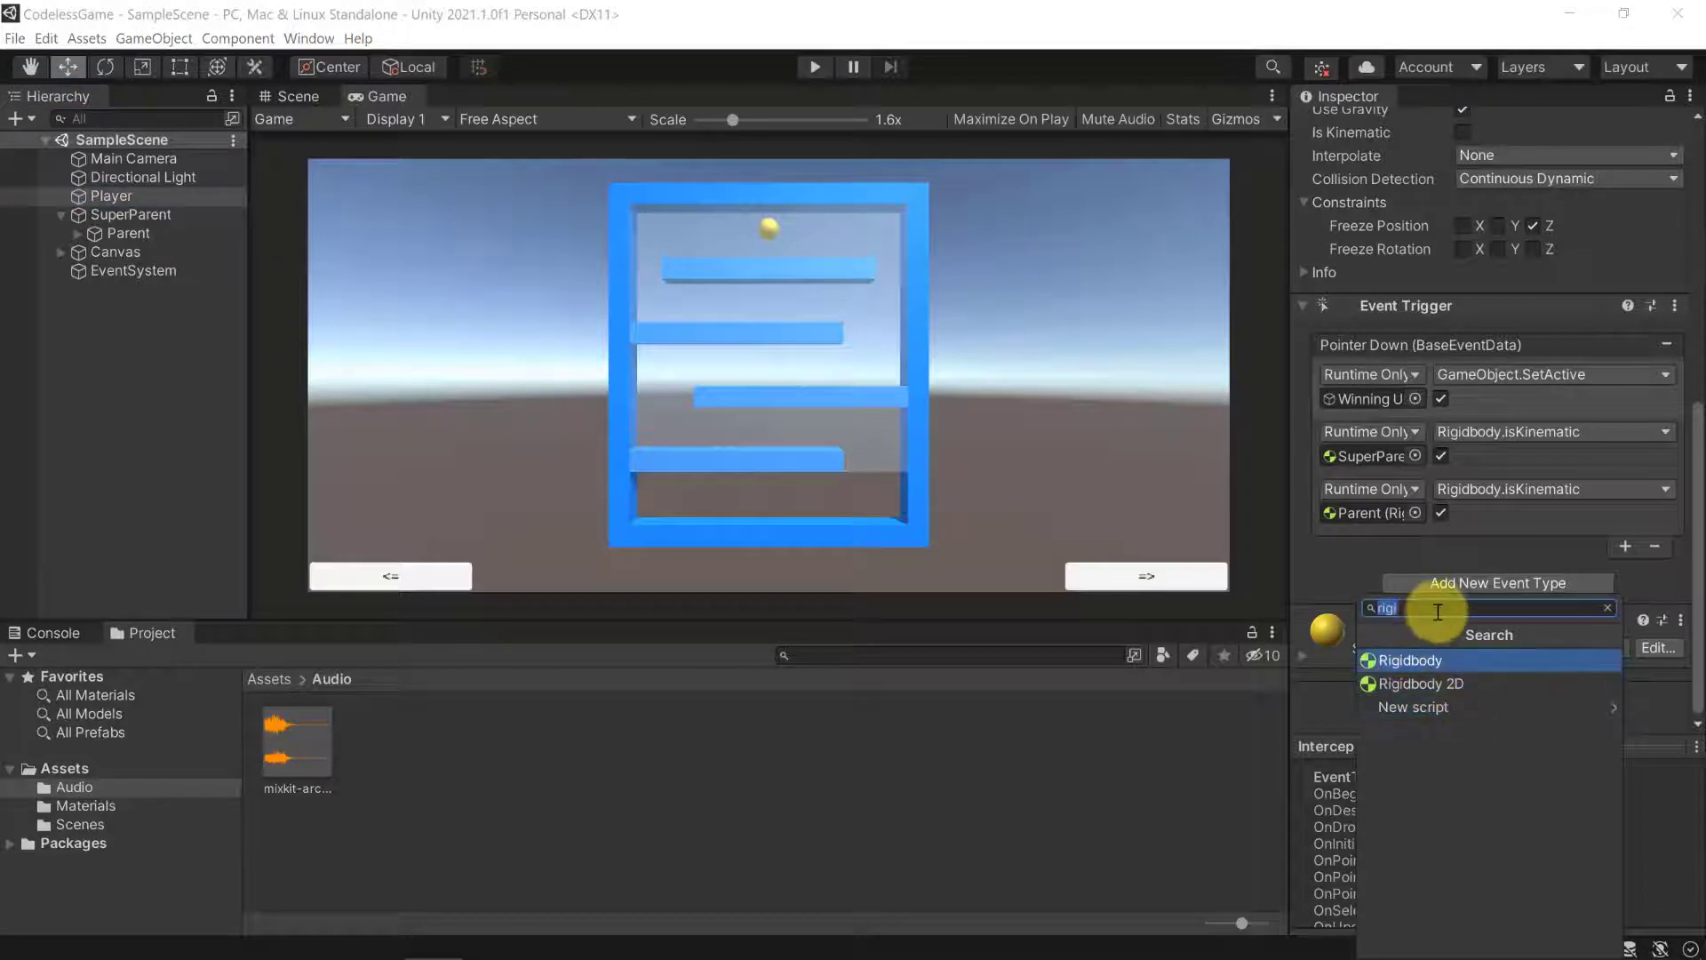
pyautogui.write('audioo')
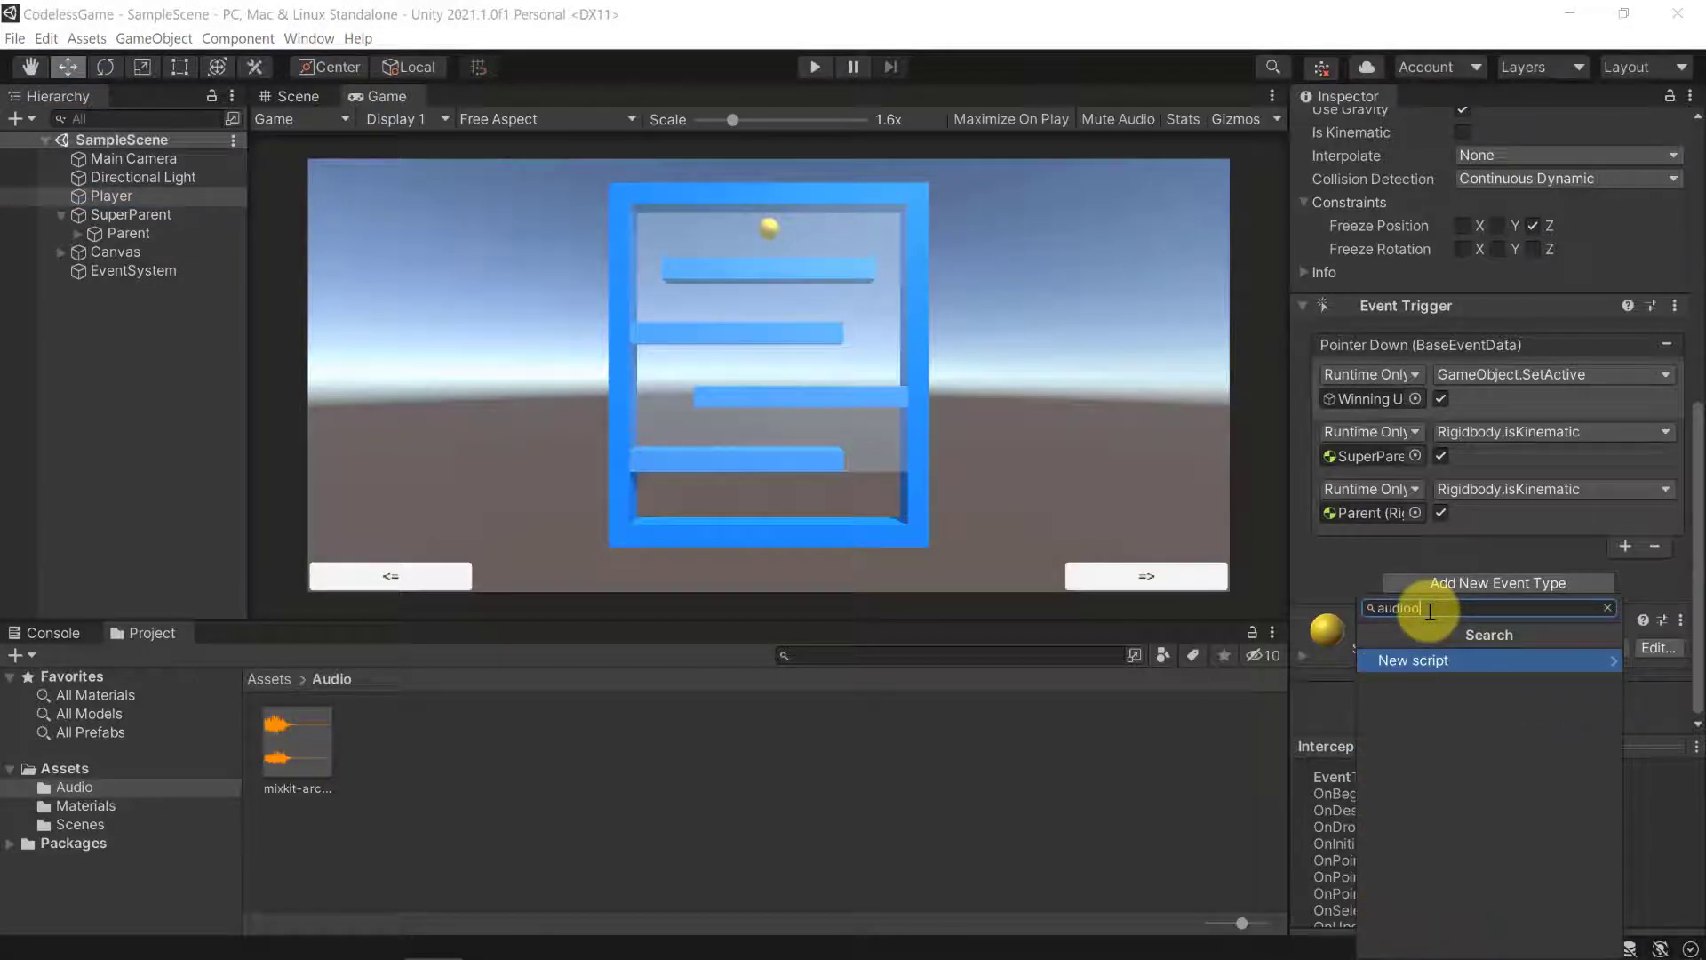
pyautogui.press('BackSpace')
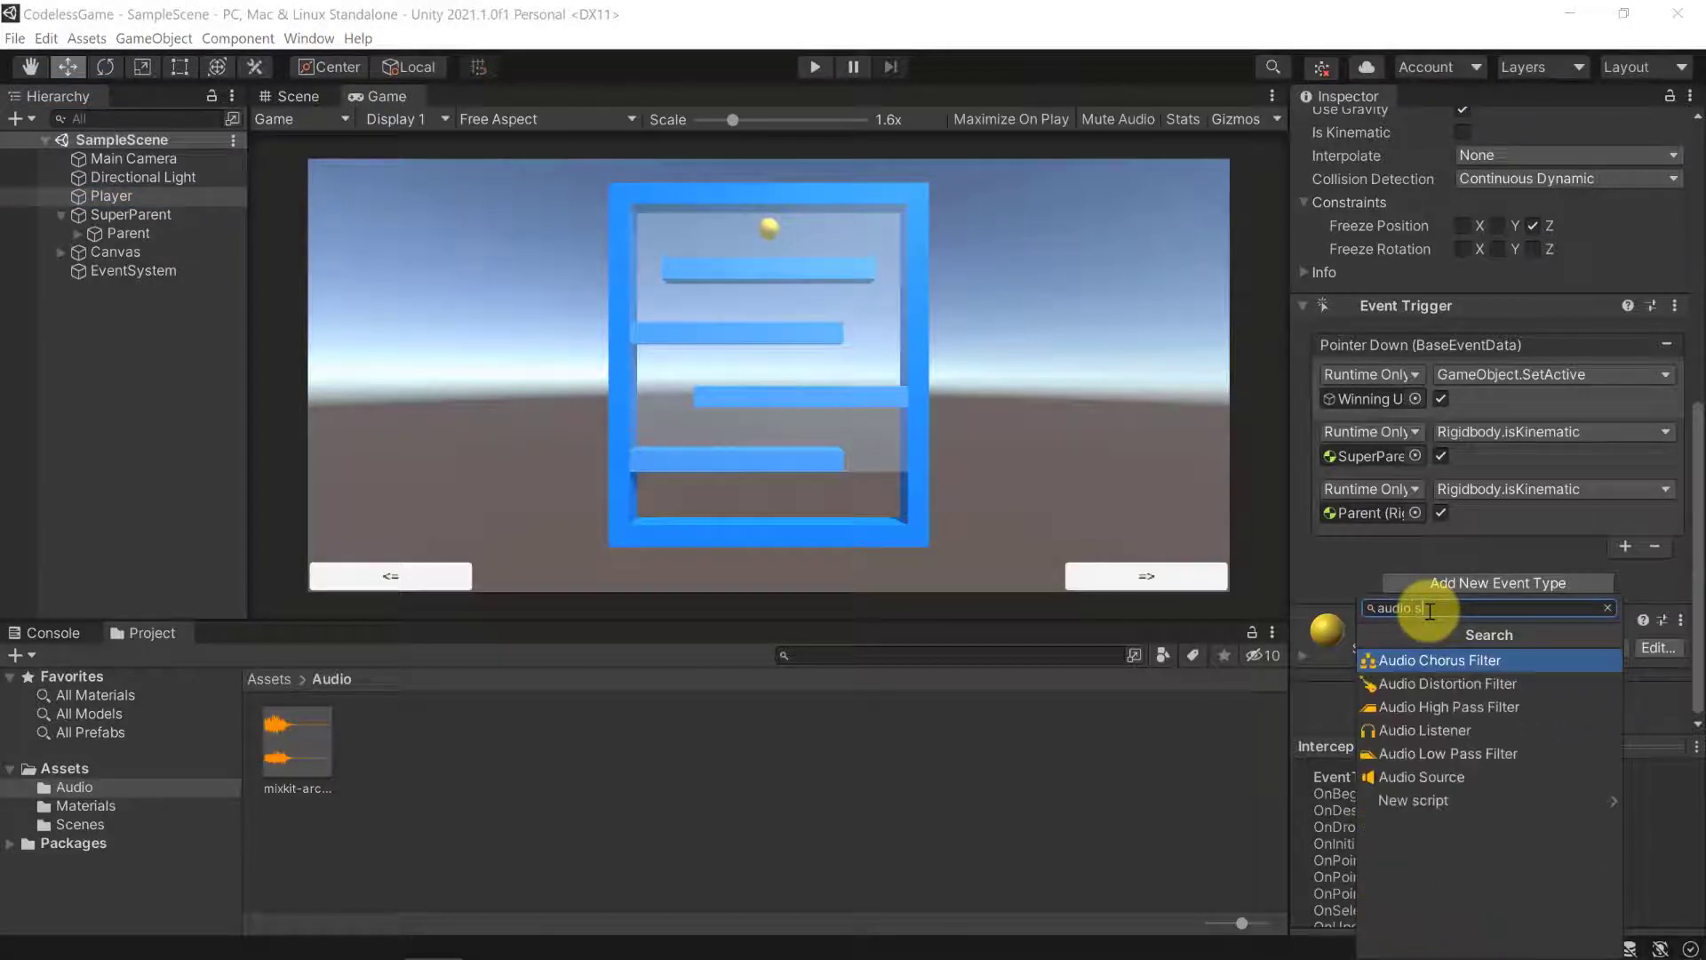
pyautogui.write('sour')
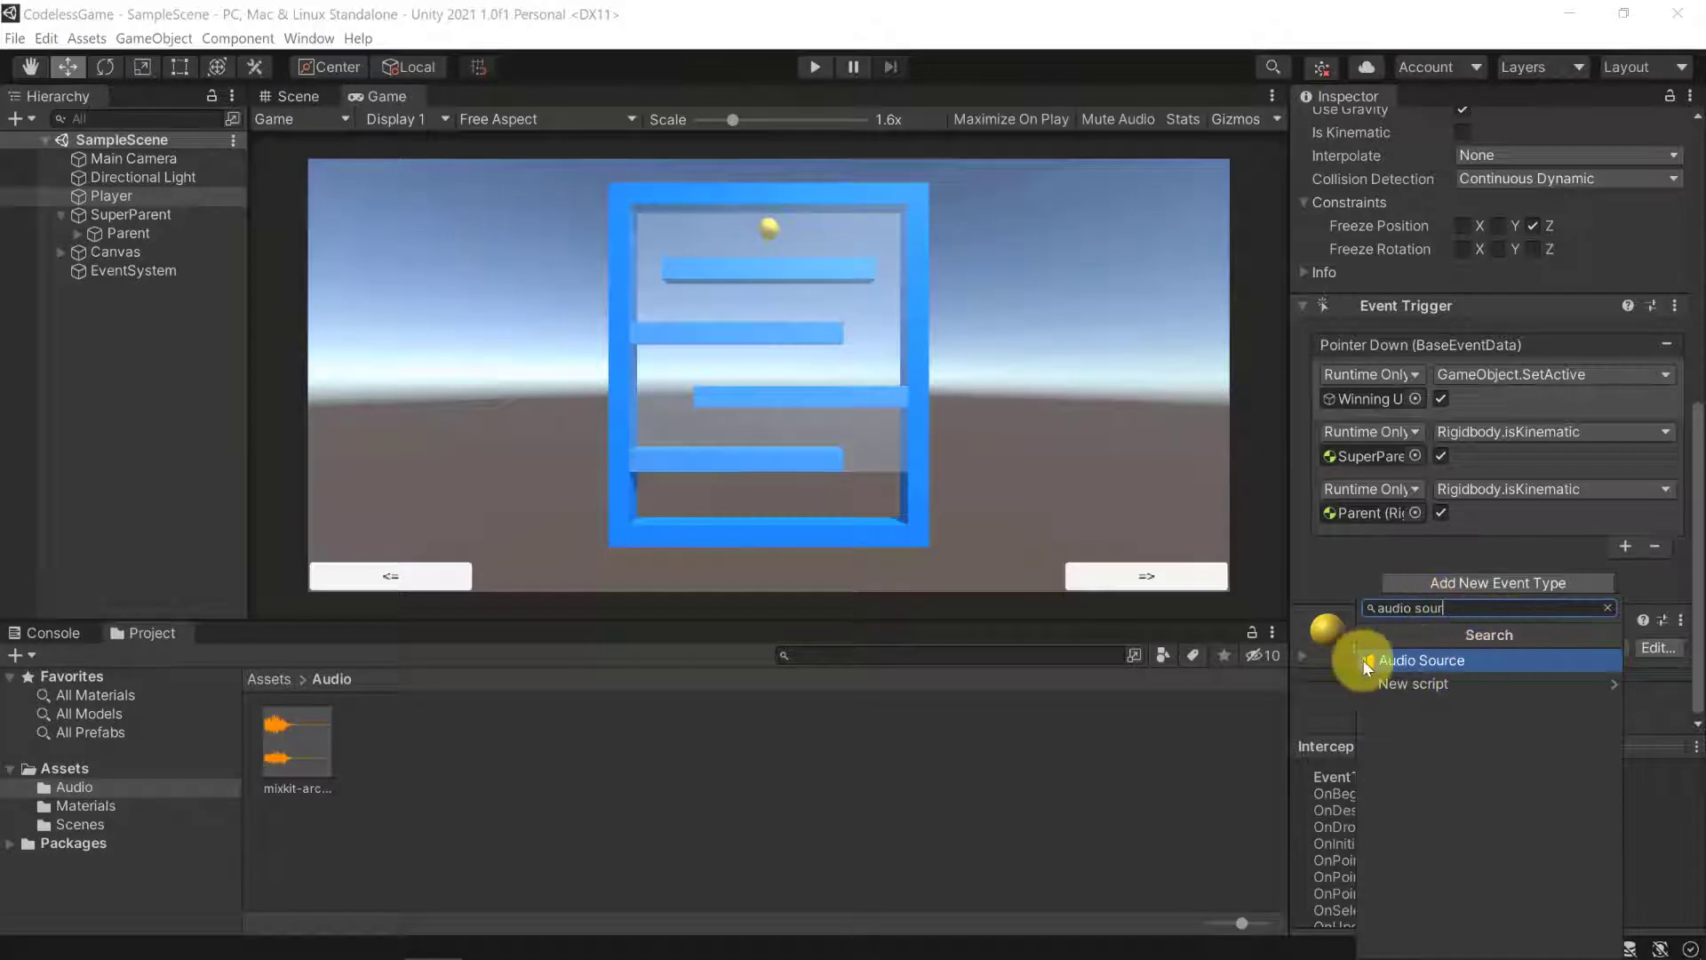
pyautogui.click(1412, 660)
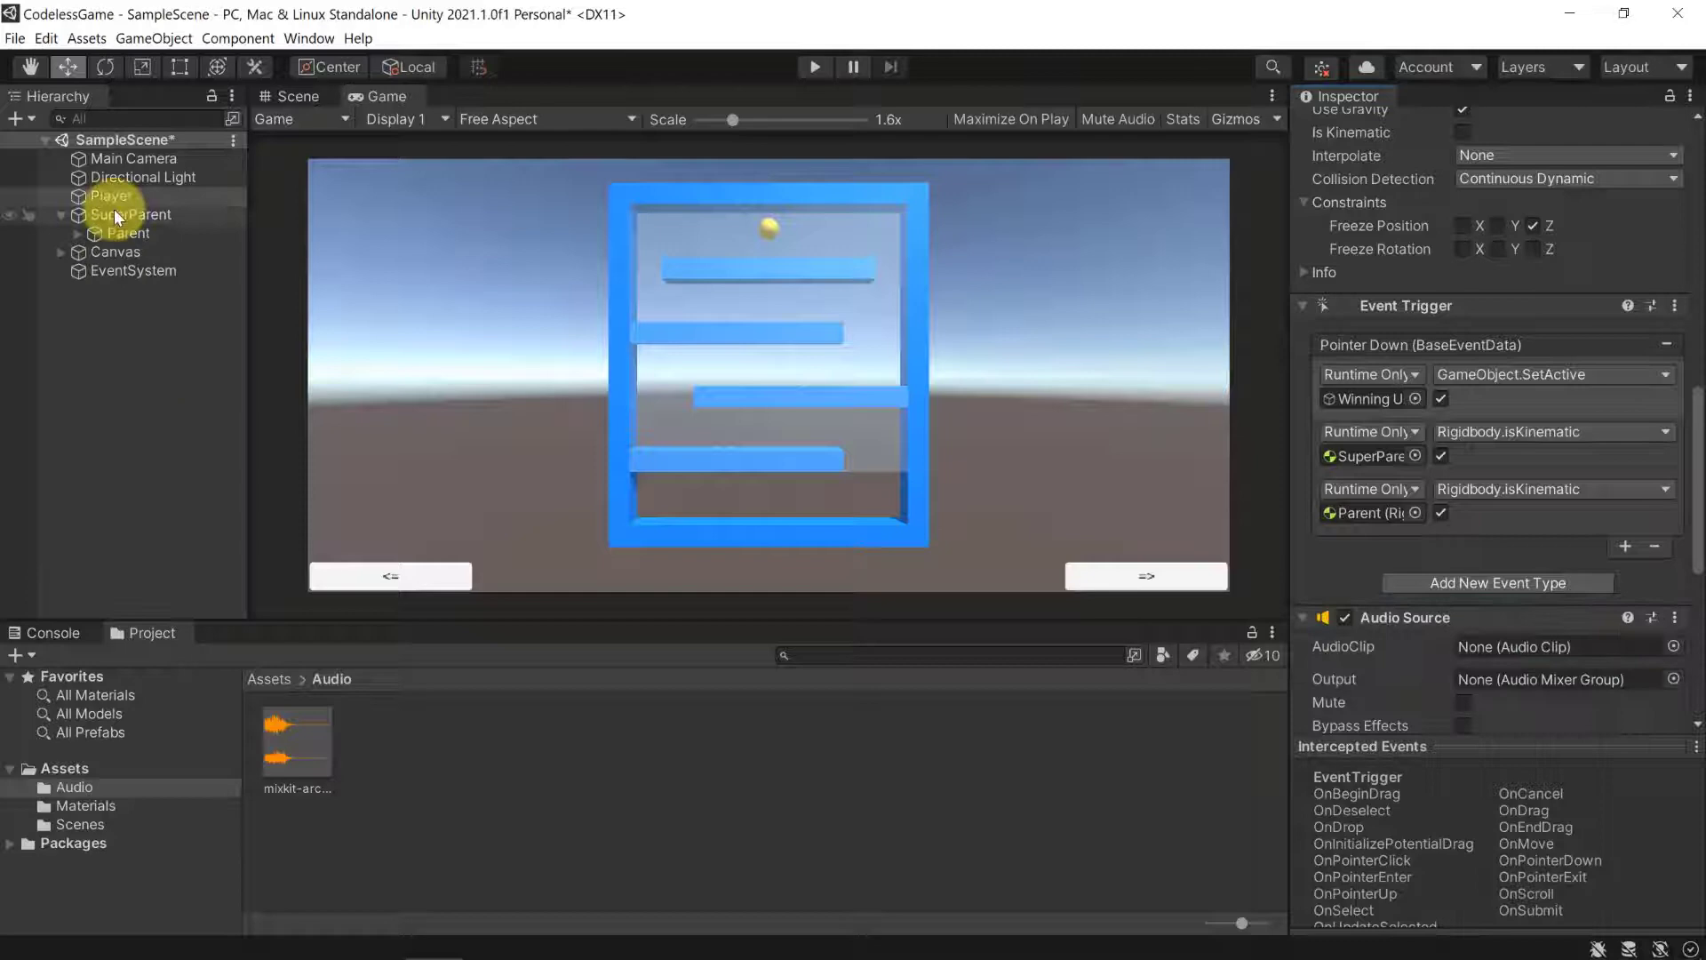
pyautogui.click(149, 158)
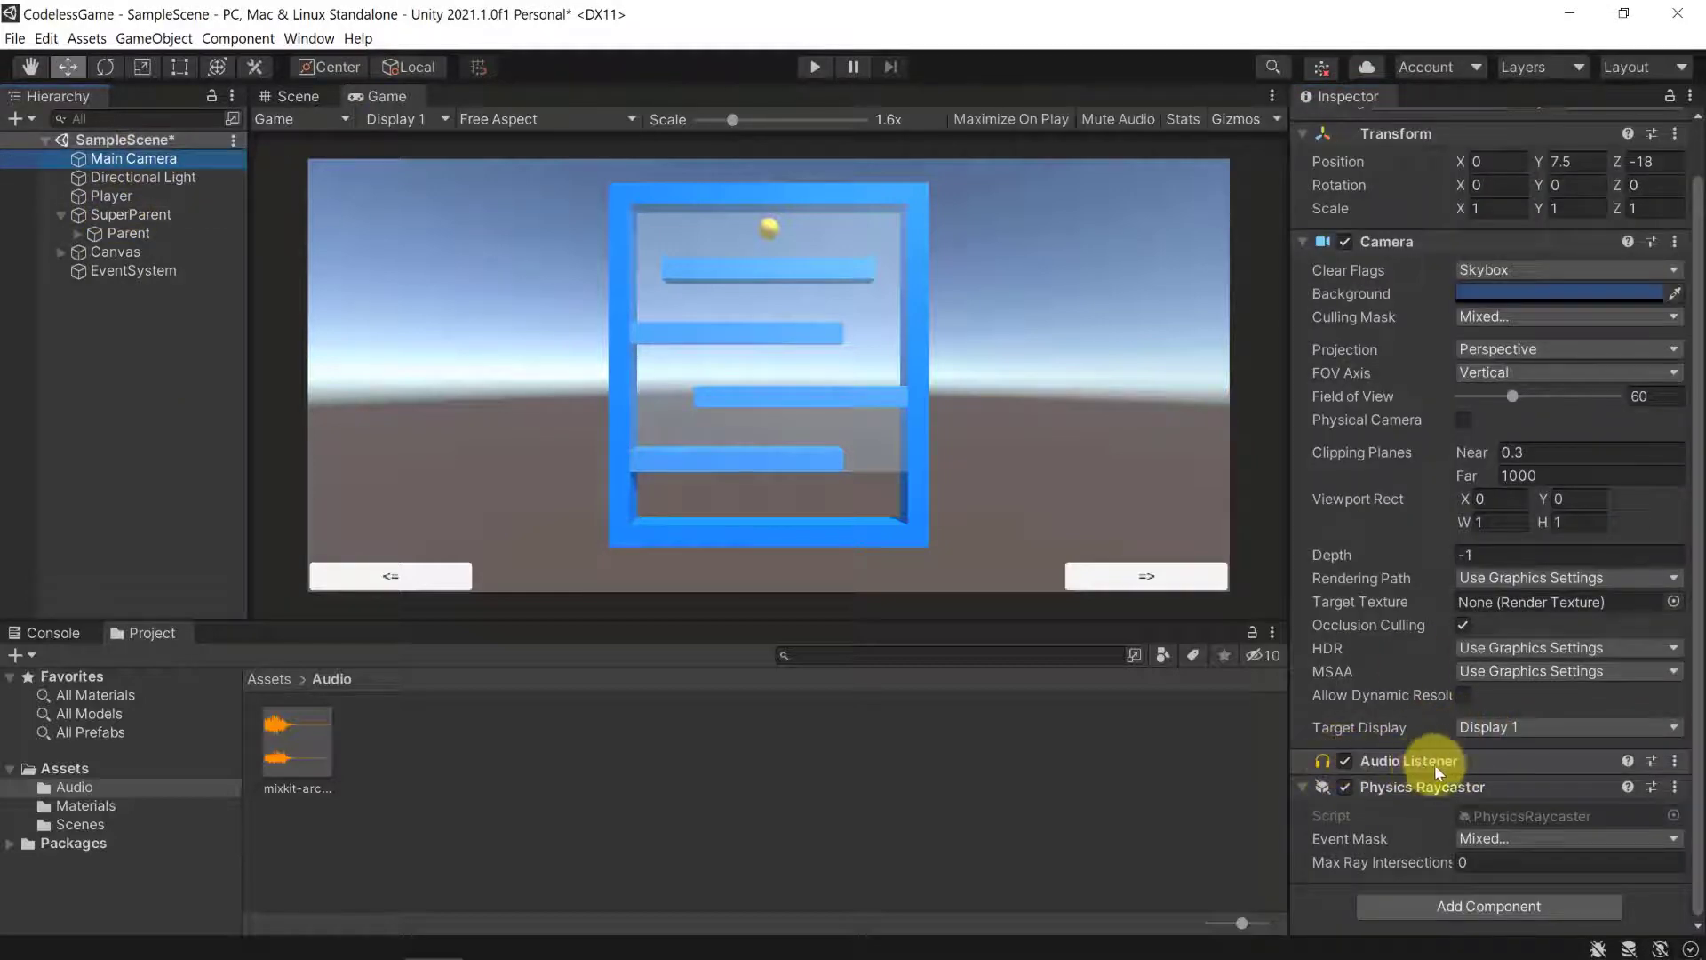
pyautogui.click(142, 197)
pyautogui.scroll(-10, 1419, 624)
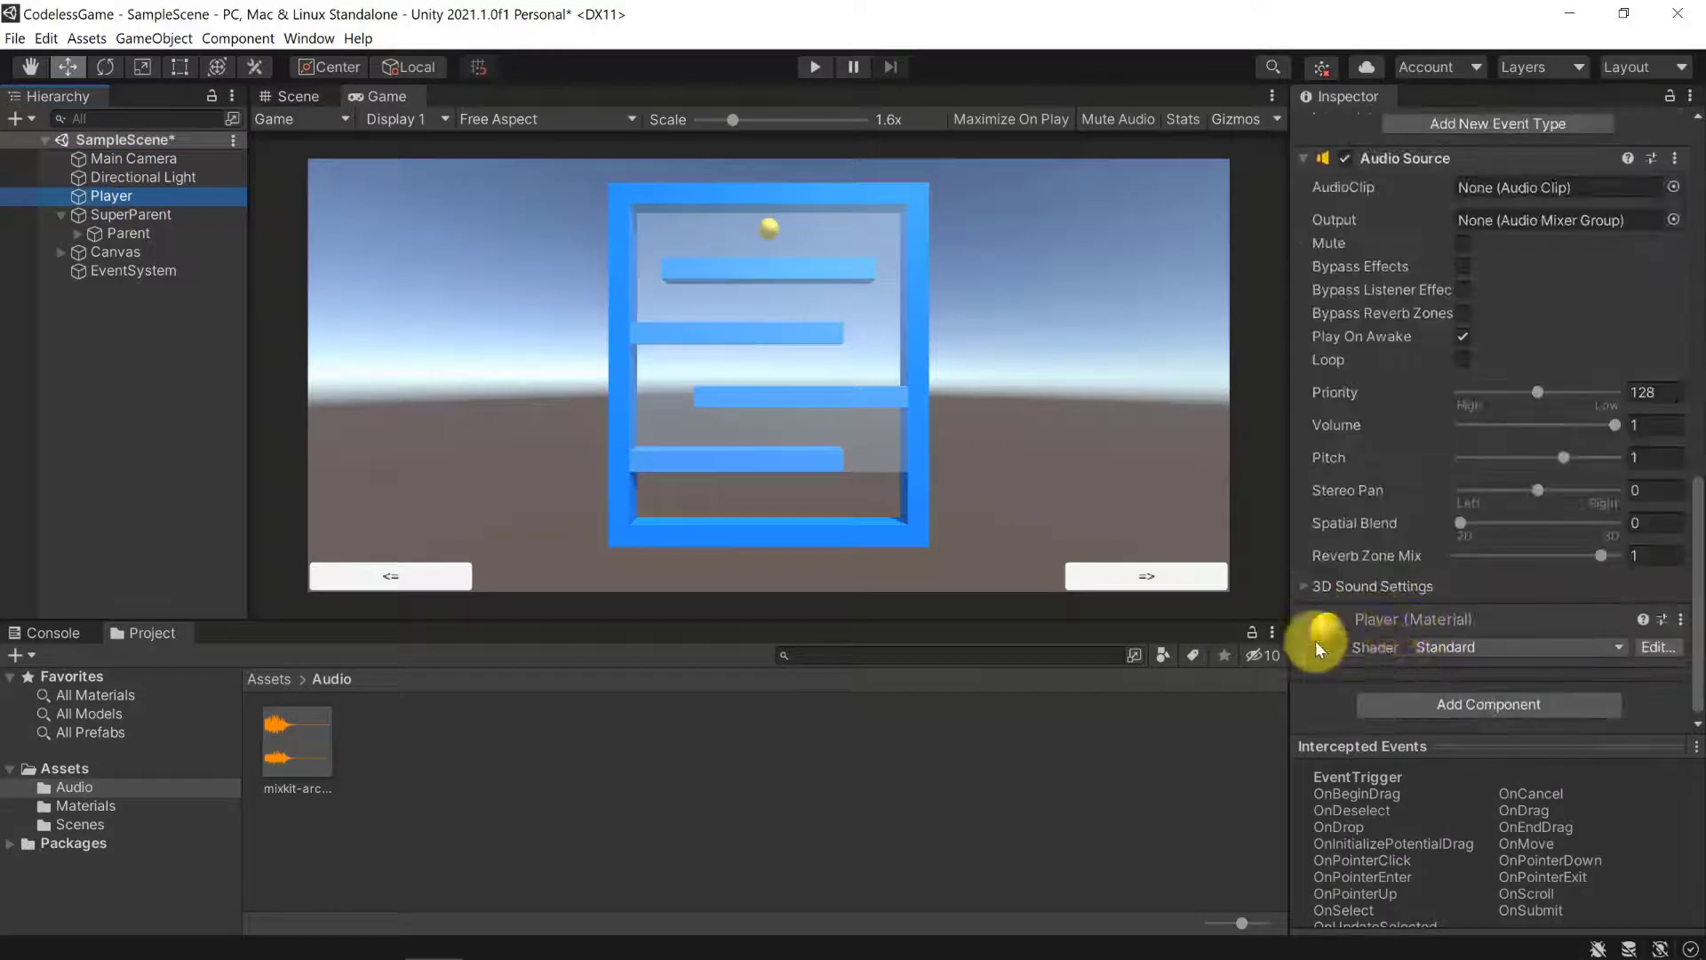
pyautogui.scroll(5, 1315, 642)
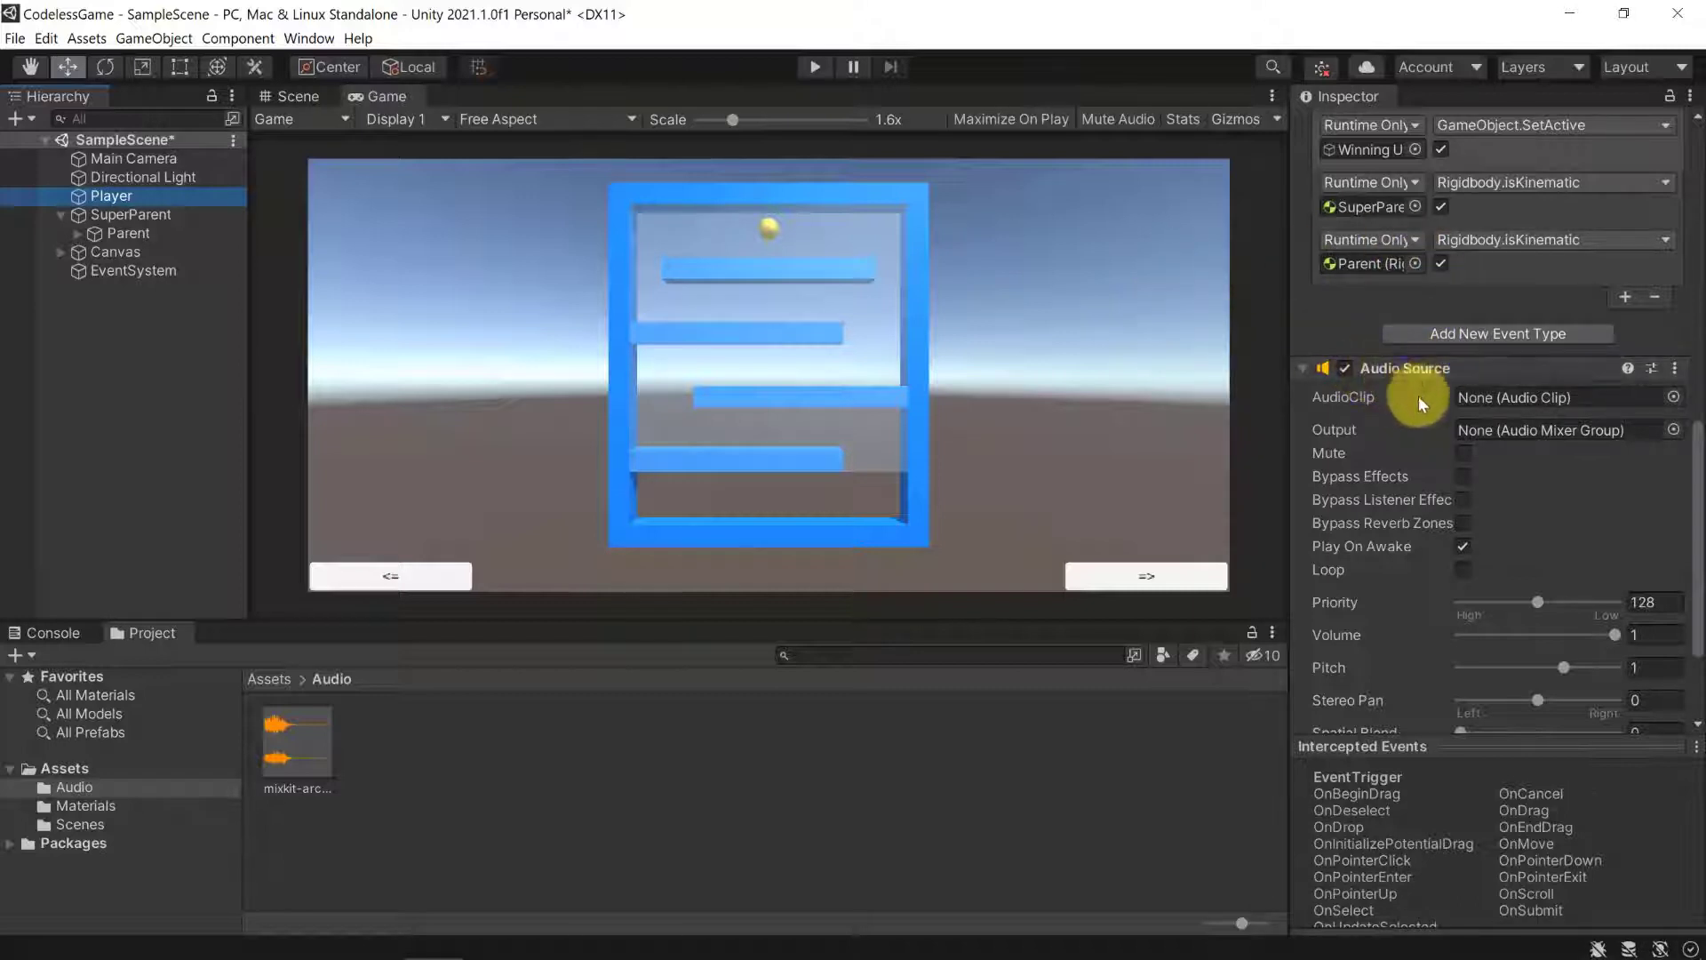
# Put the mixkit-arcade-game-complete-or-approved-mission-205 clip in the Player Audio Source's AudioClip field.
pyautogui.scroll(-3, 1417, 480)
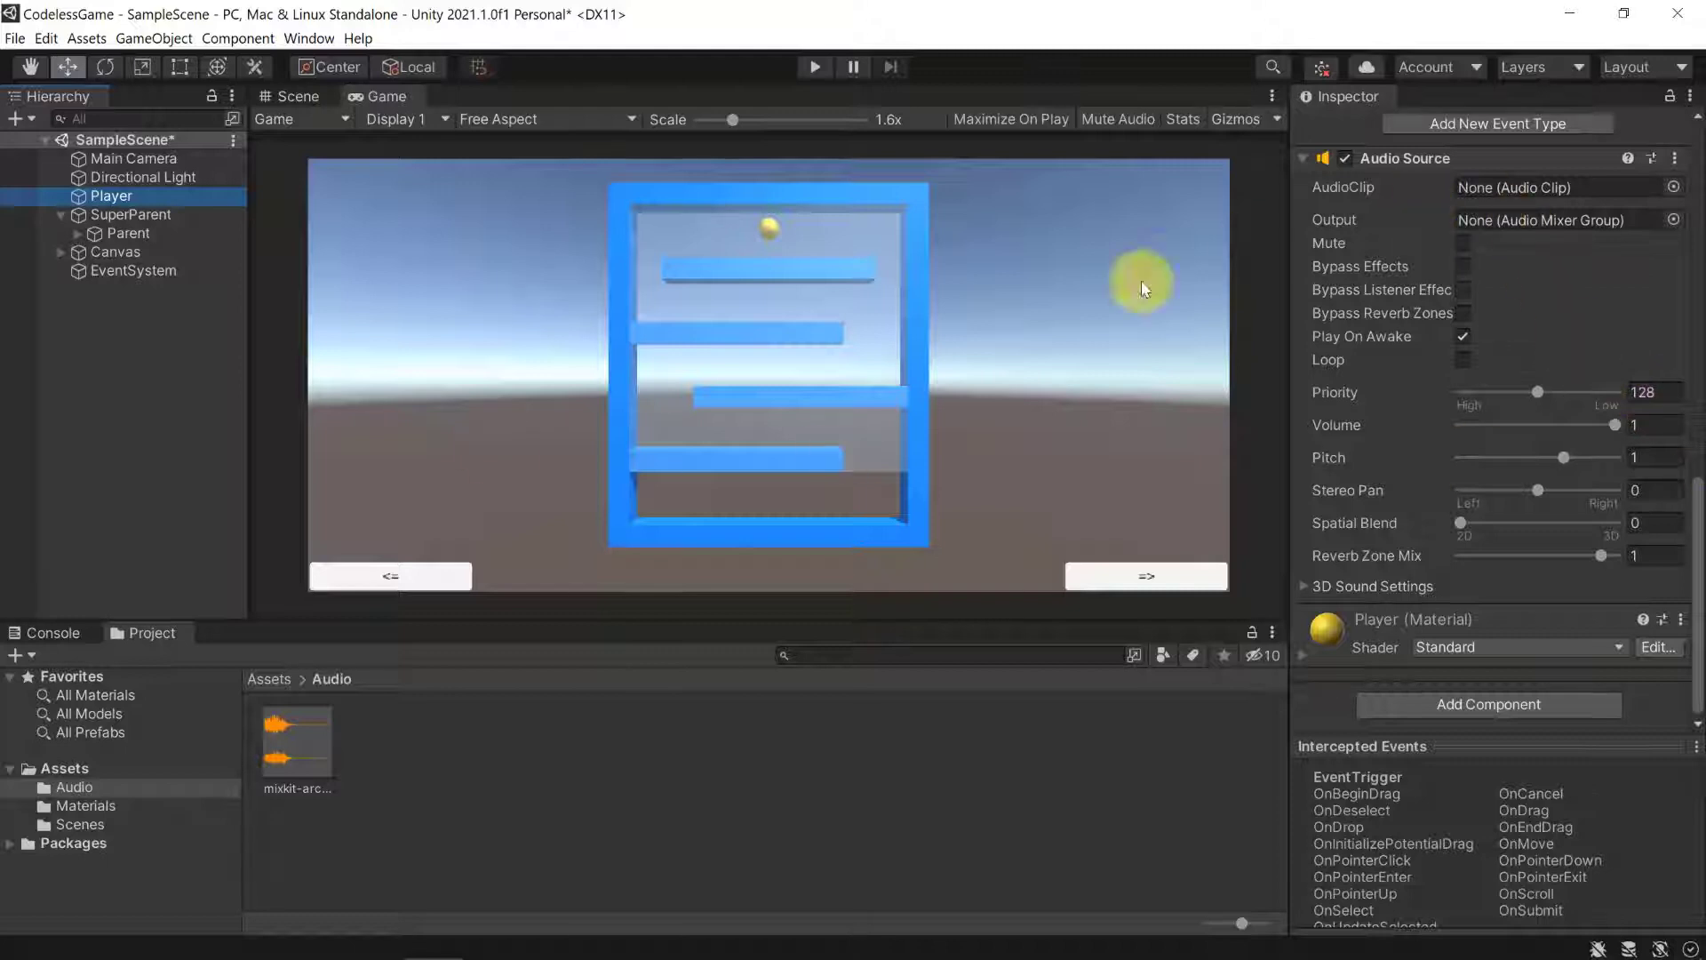
pyautogui.moveTo(282, 745); pyautogui.dragTo(1511, 466)
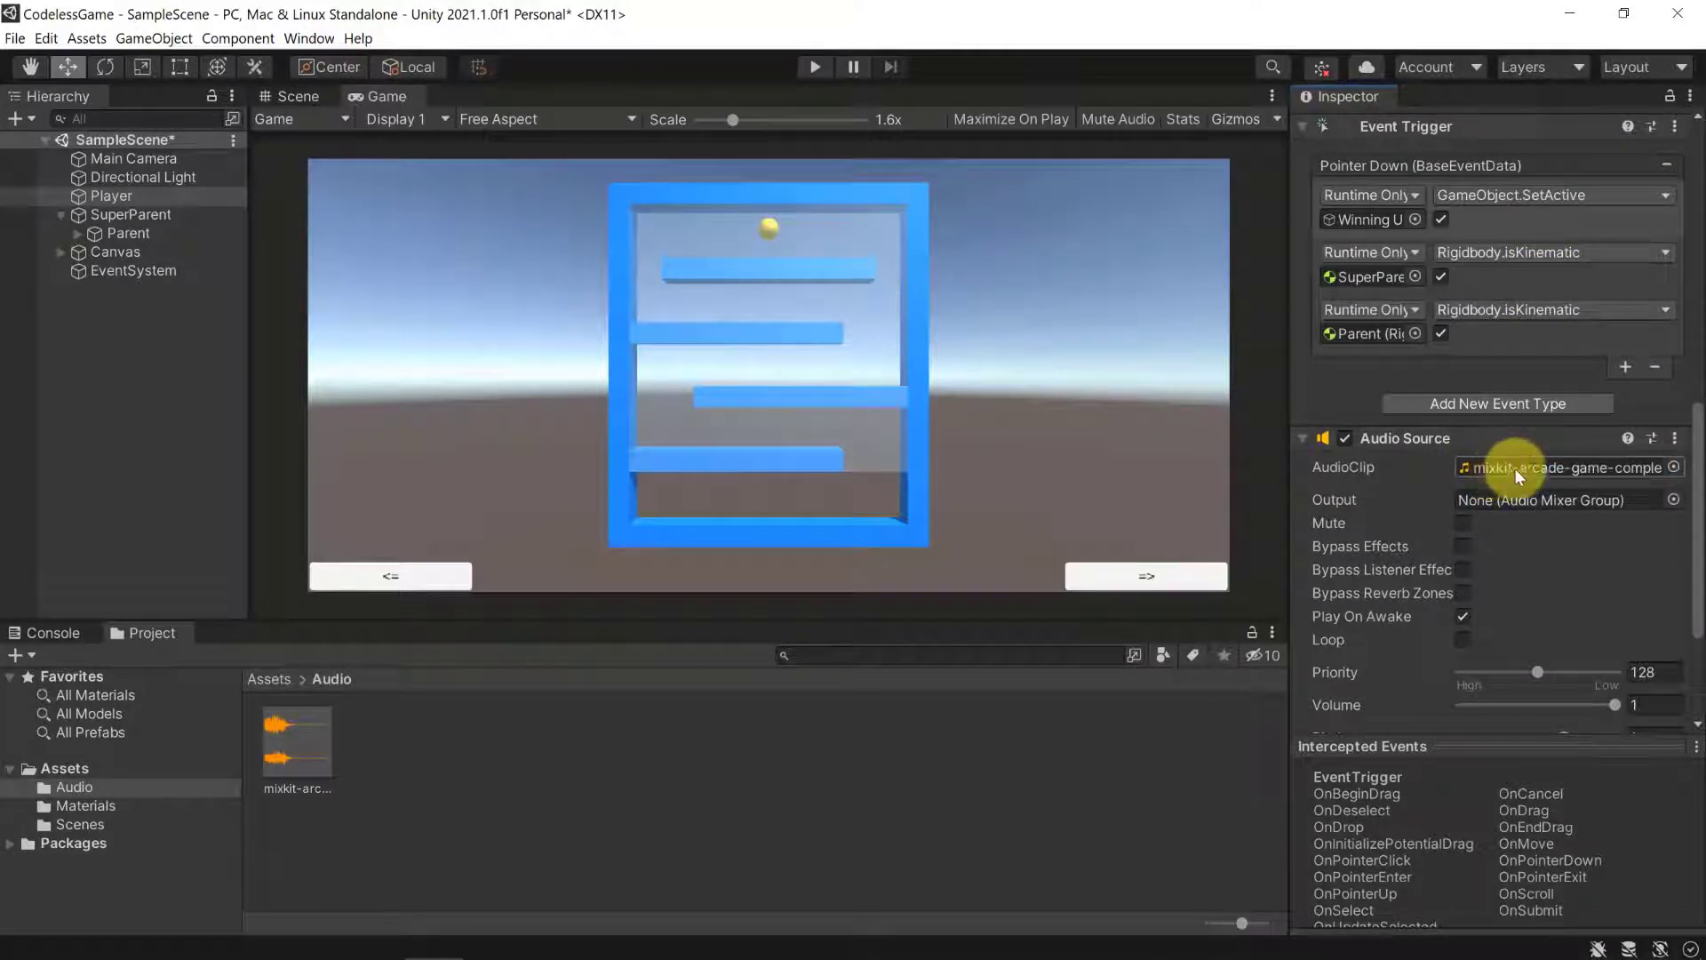
pyautogui.click(1673, 467)
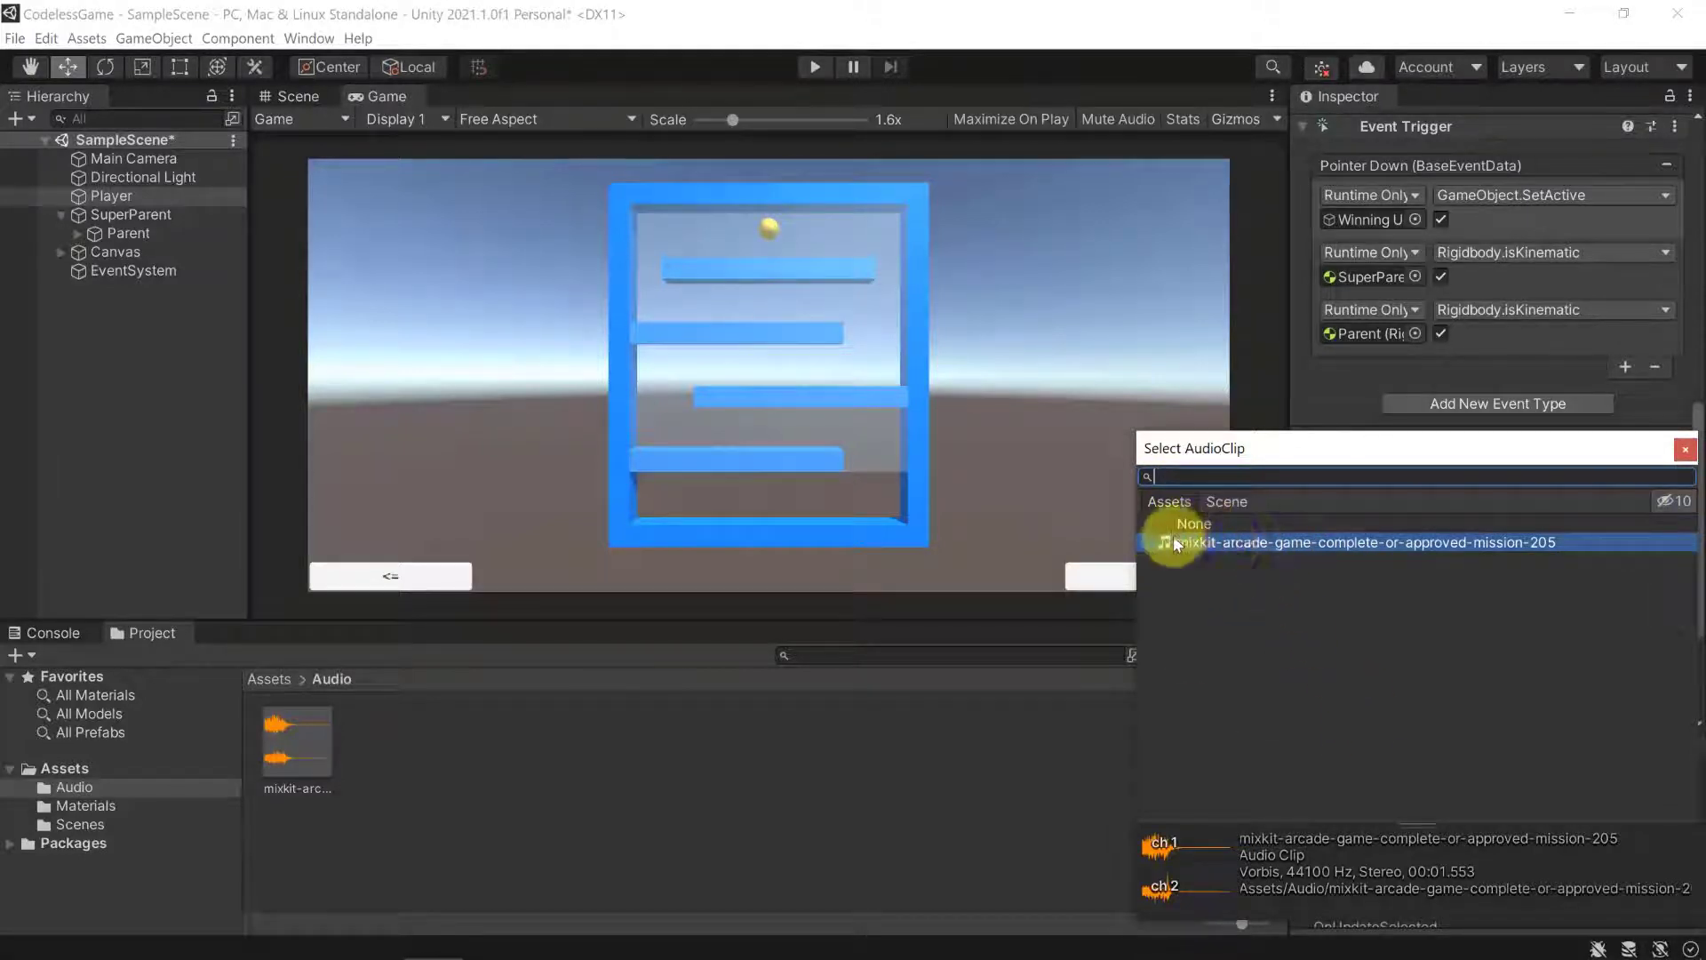
pyautogui.click(1210, 546)
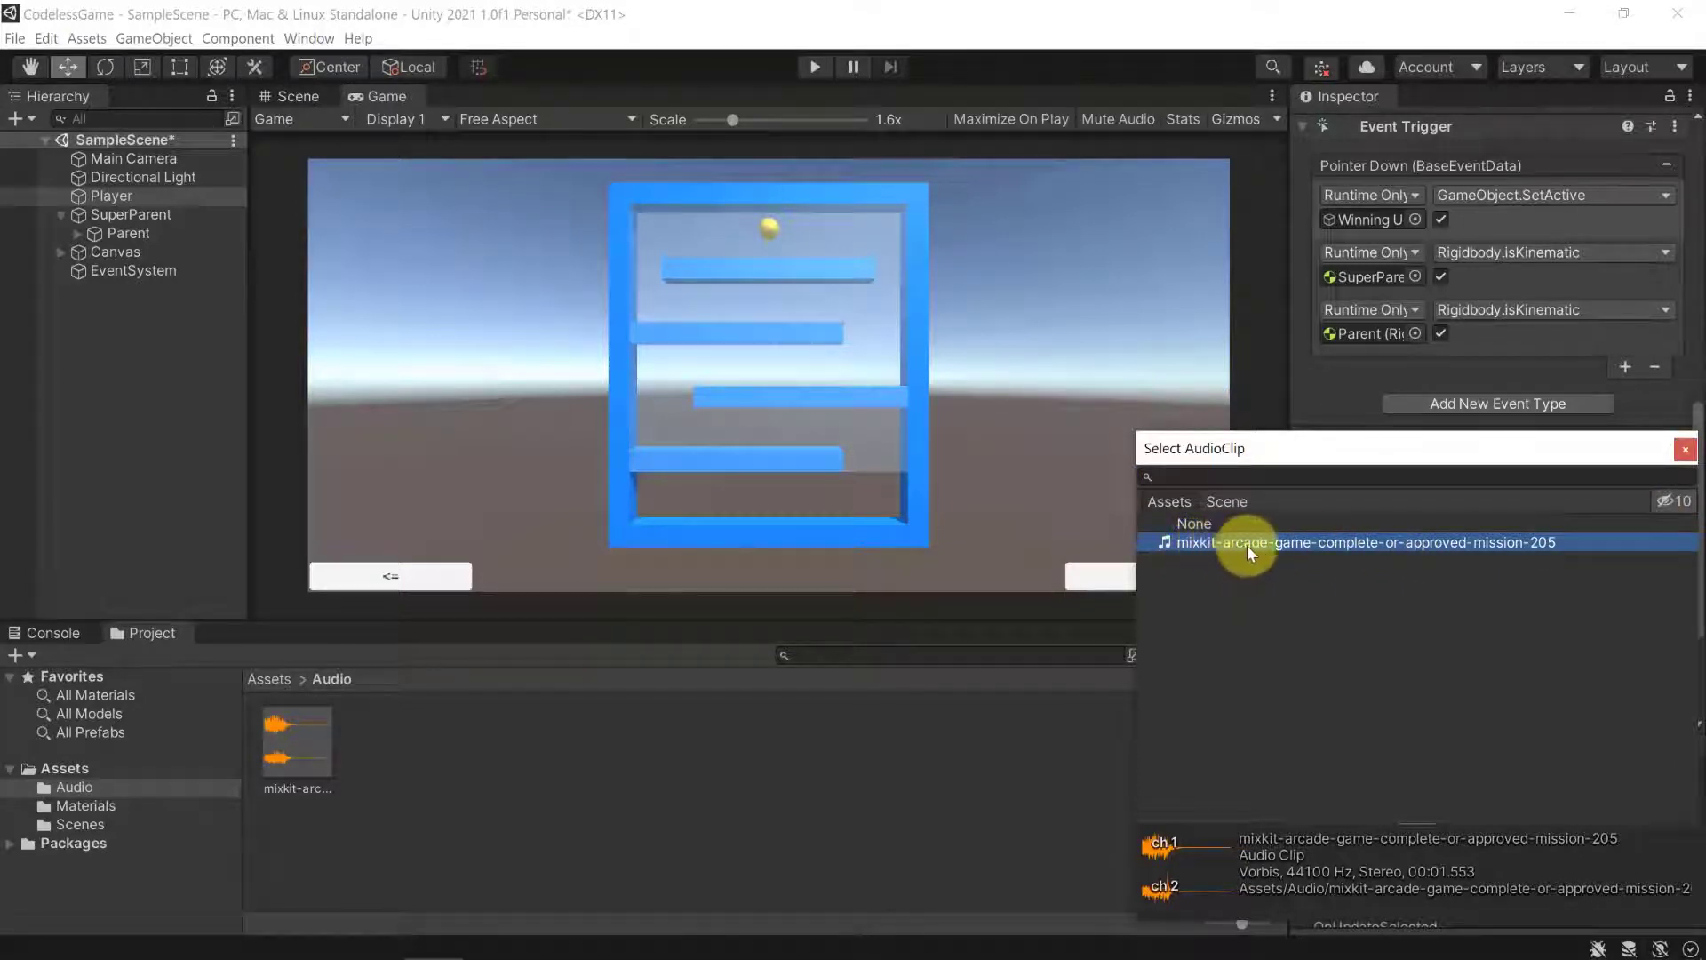
pyautogui.click(1684, 450)
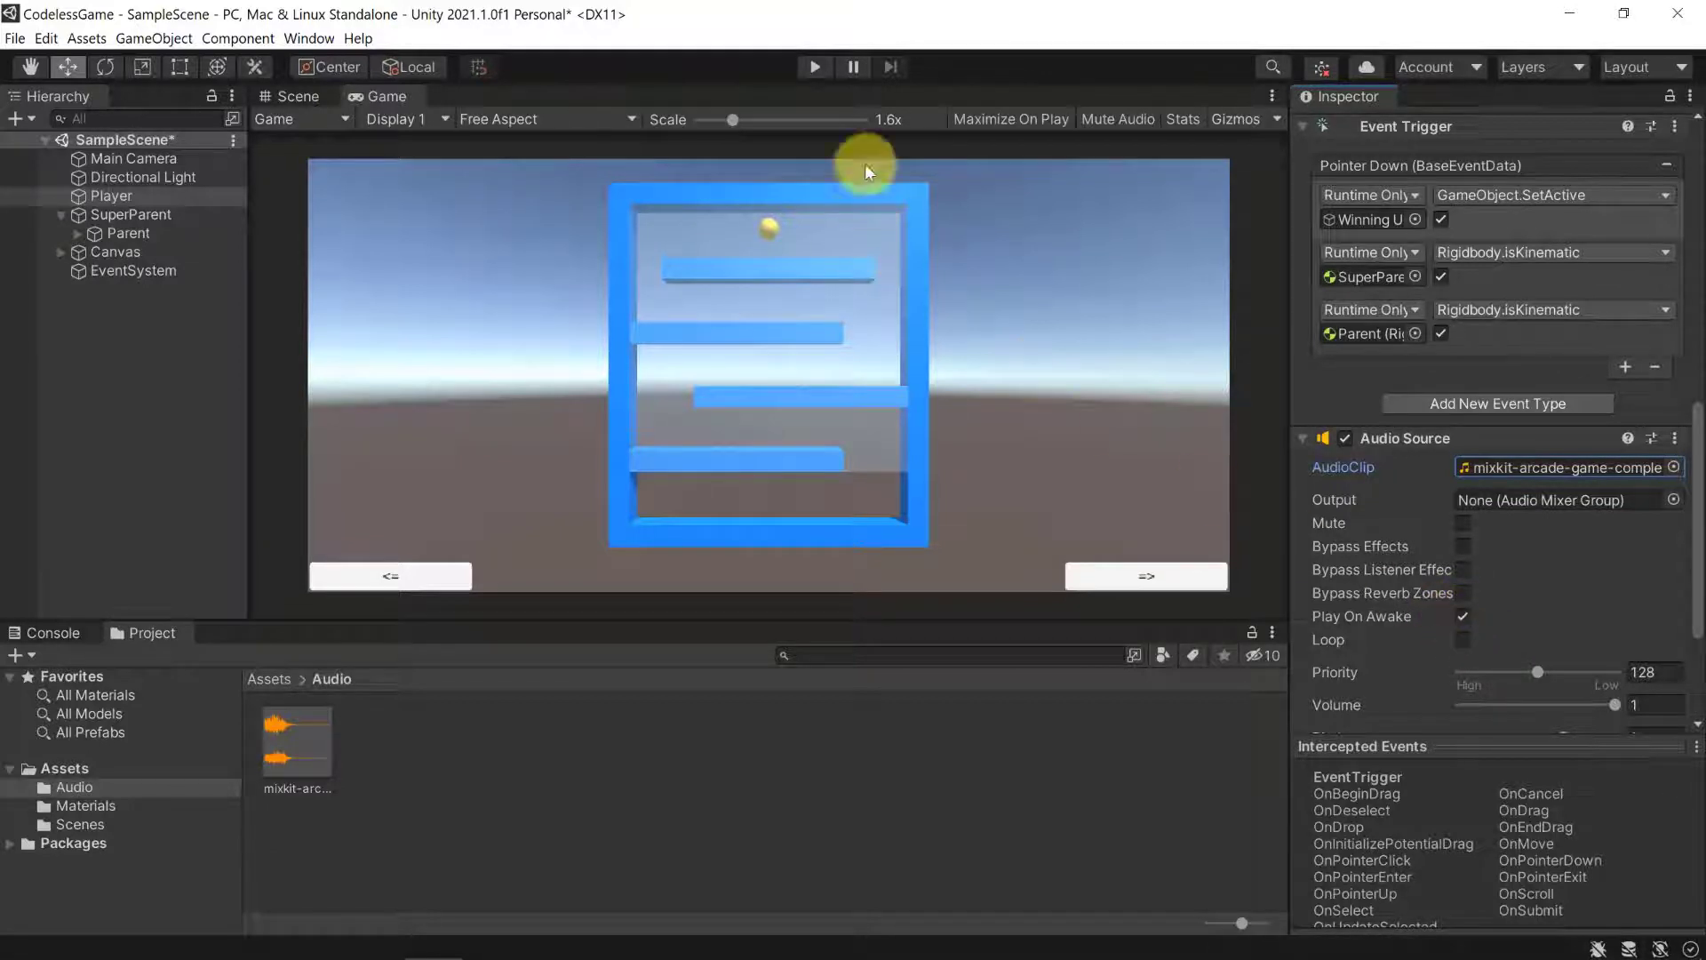
# Test-run the game, then turn off Play On Awake on the Player's Audio Source.
pyautogui.click(816, 67)
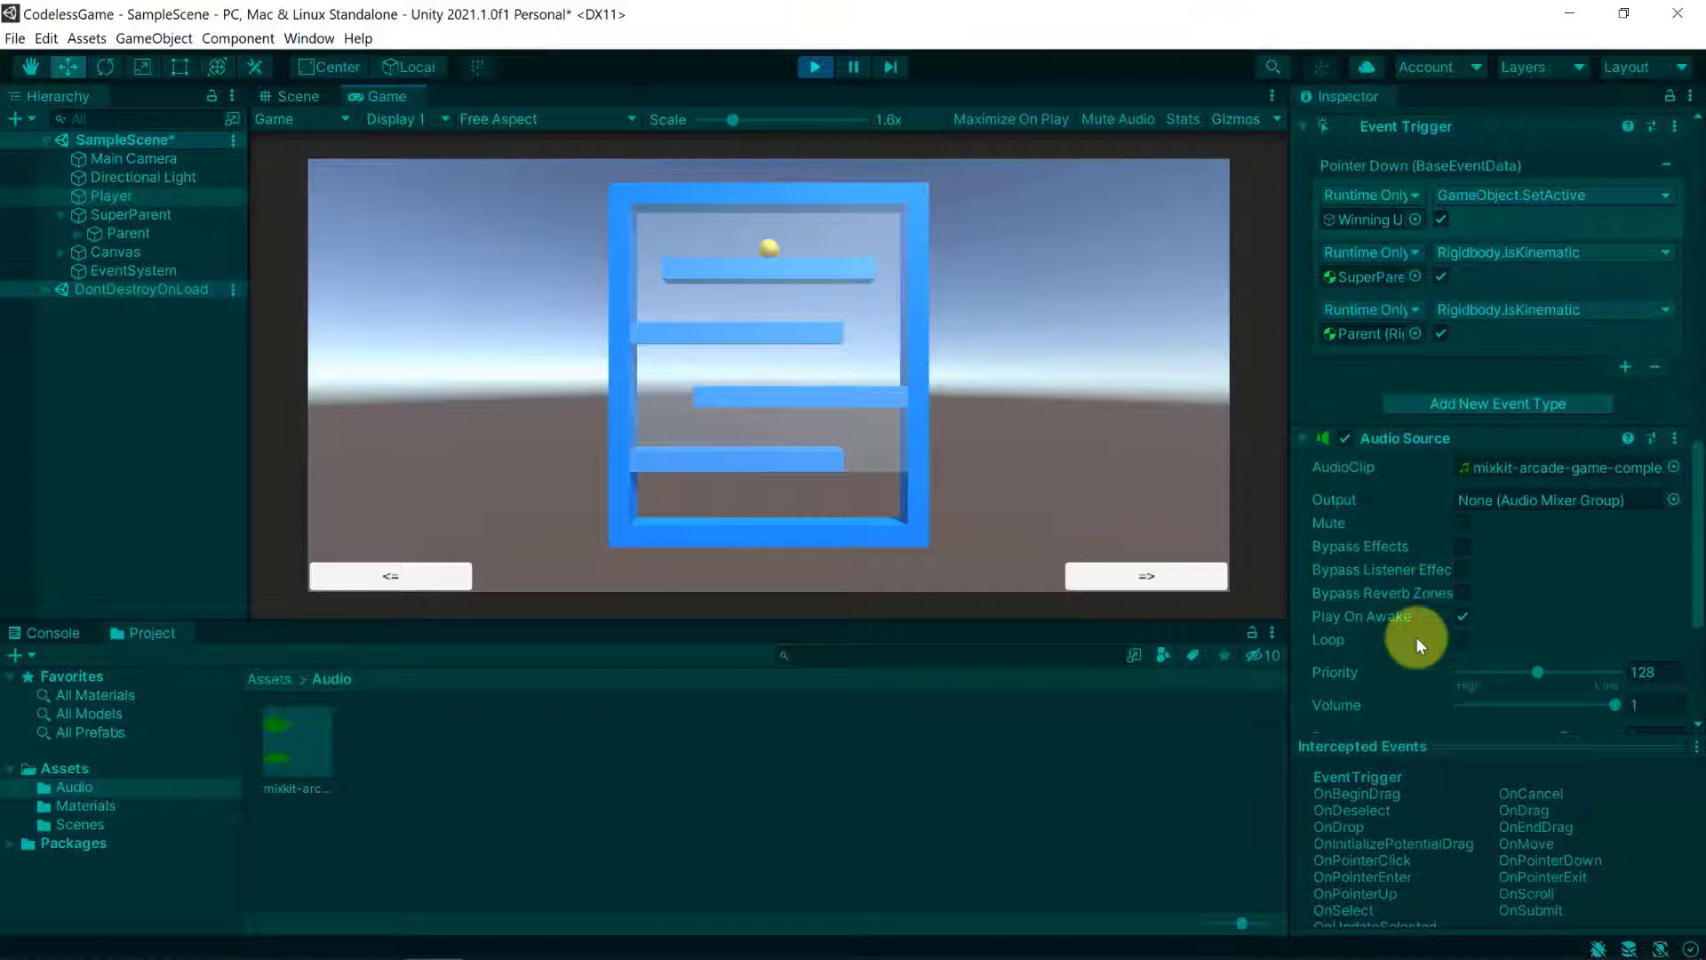
pyautogui.click(814, 67)
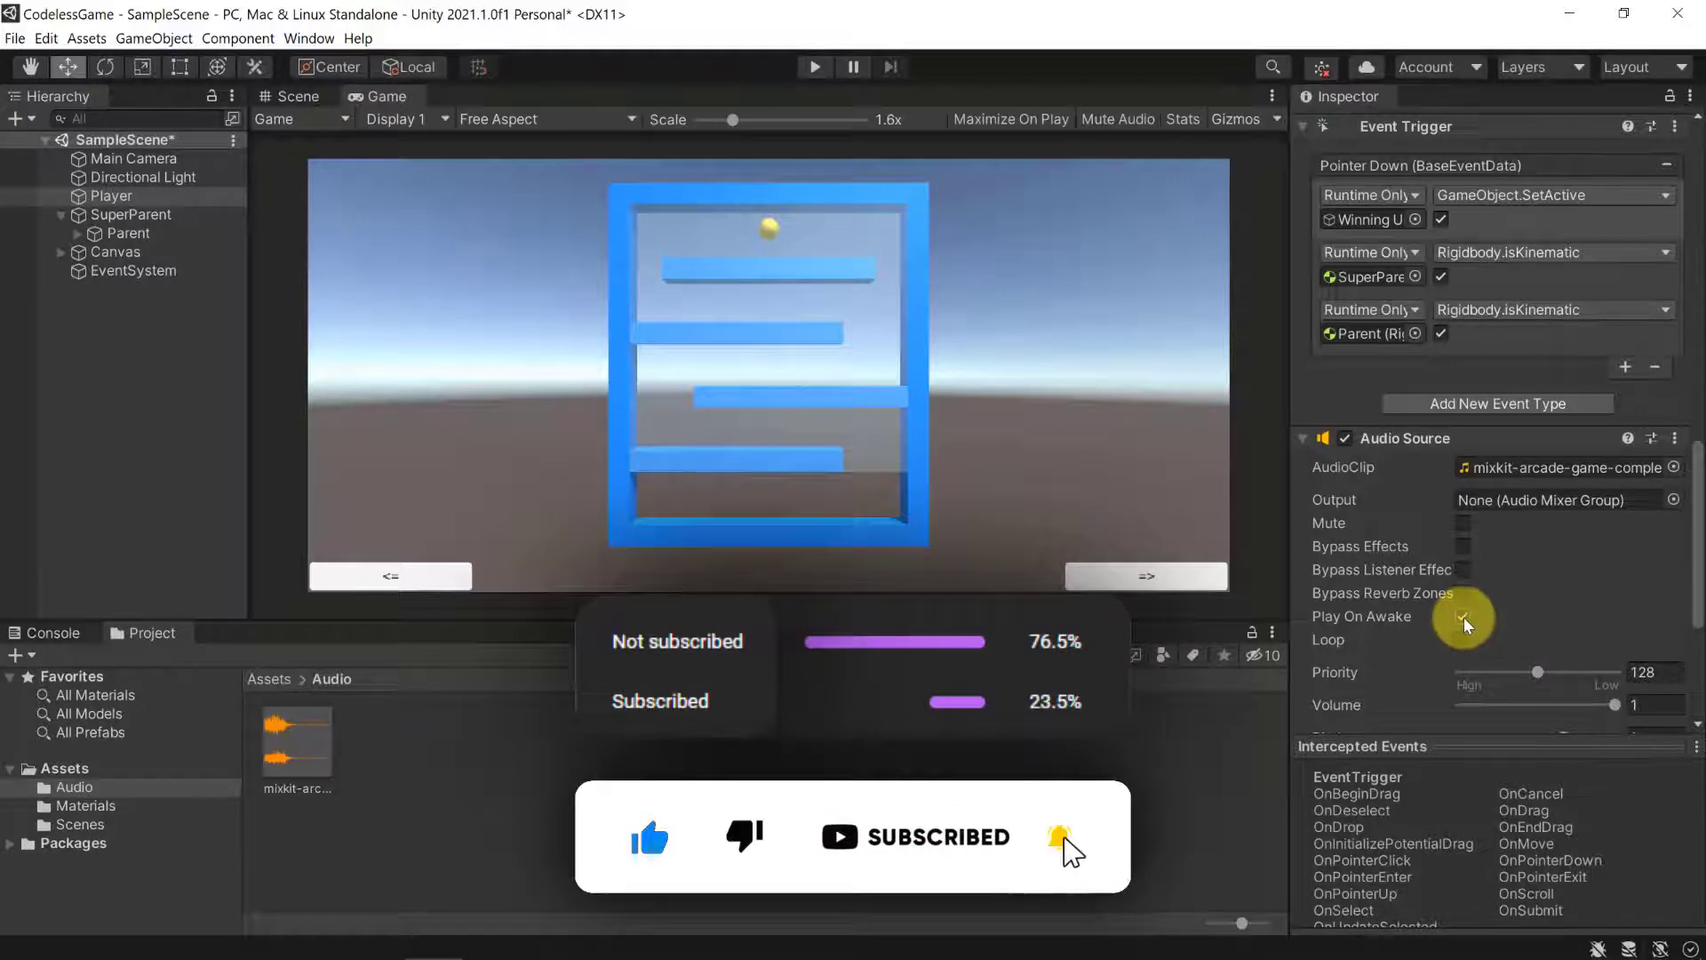
pyautogui.click(1463, 617)
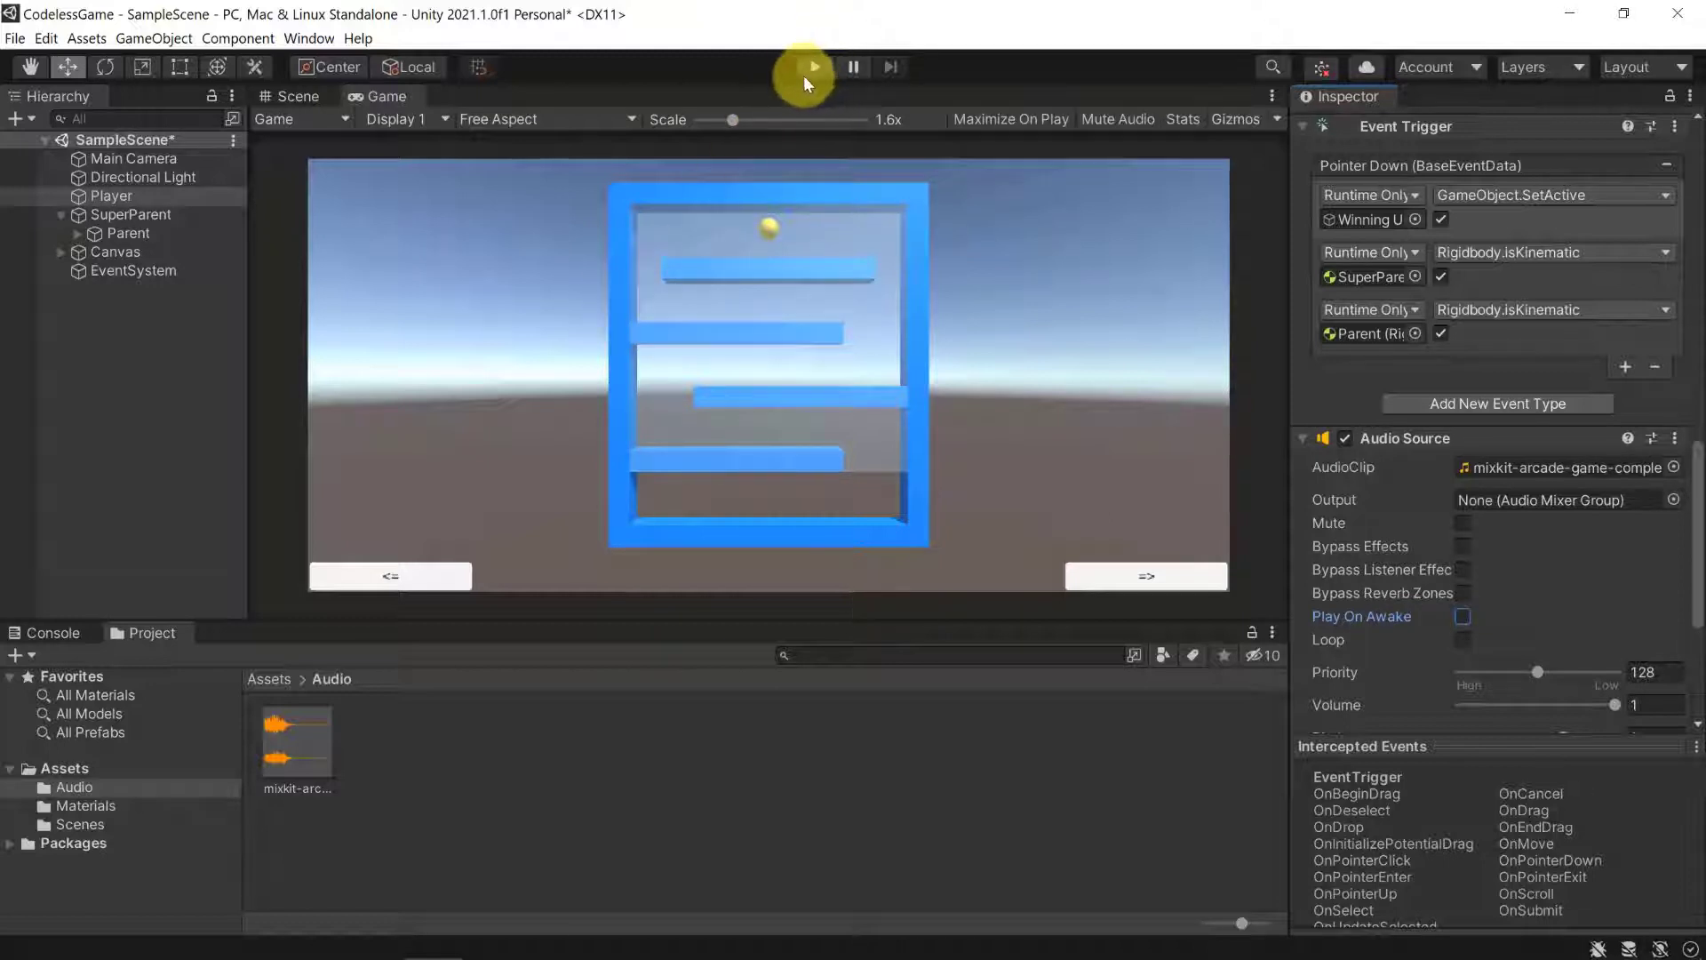
pyautogui.click(1461, 617)
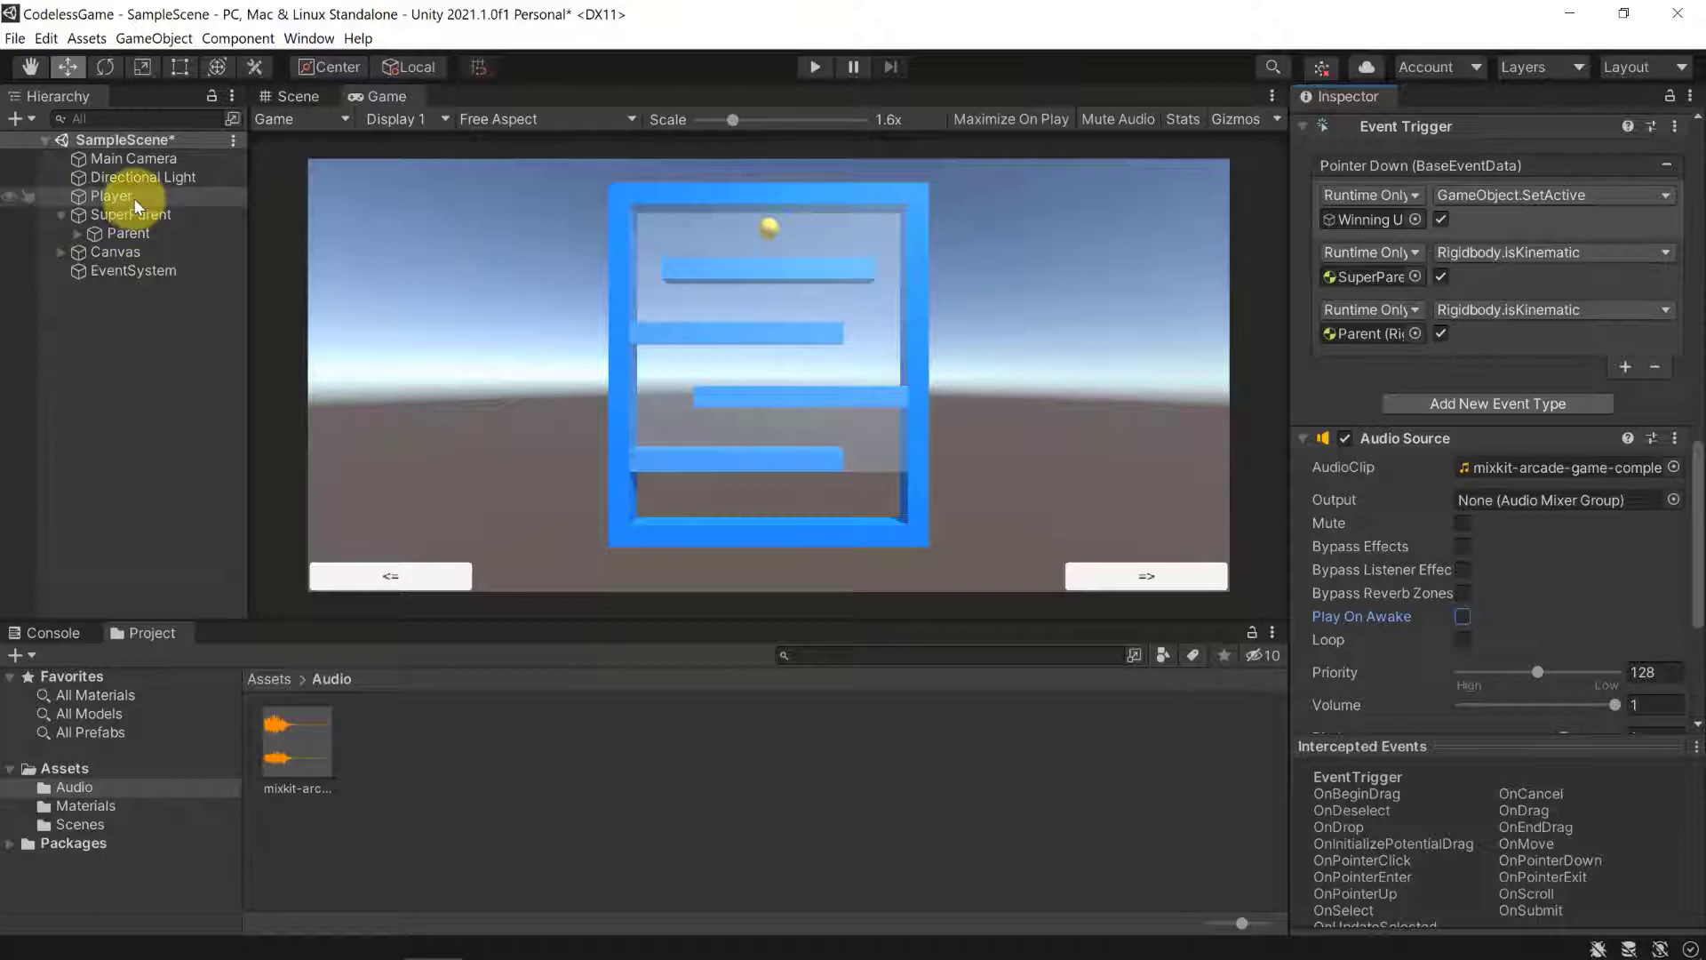
# Add a fourth, empty action to the Player's Pointer Down event list.
pyautogui.scroll(4, 1420, 318)
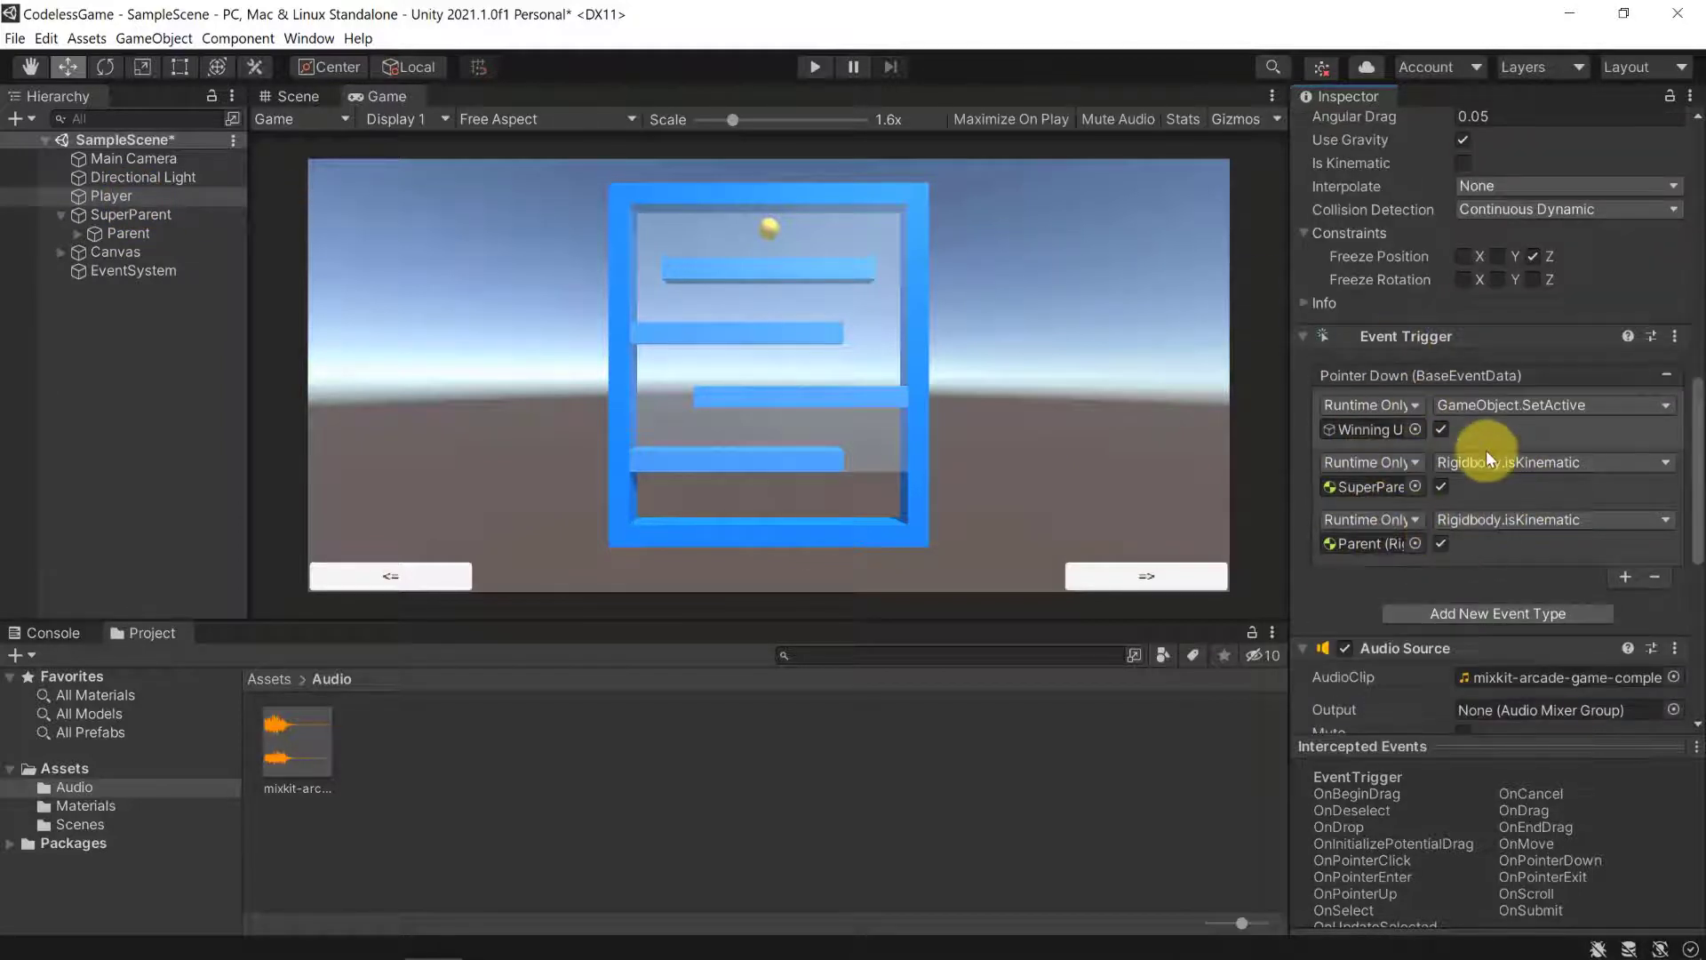
pyautogui.click(1625, 576)
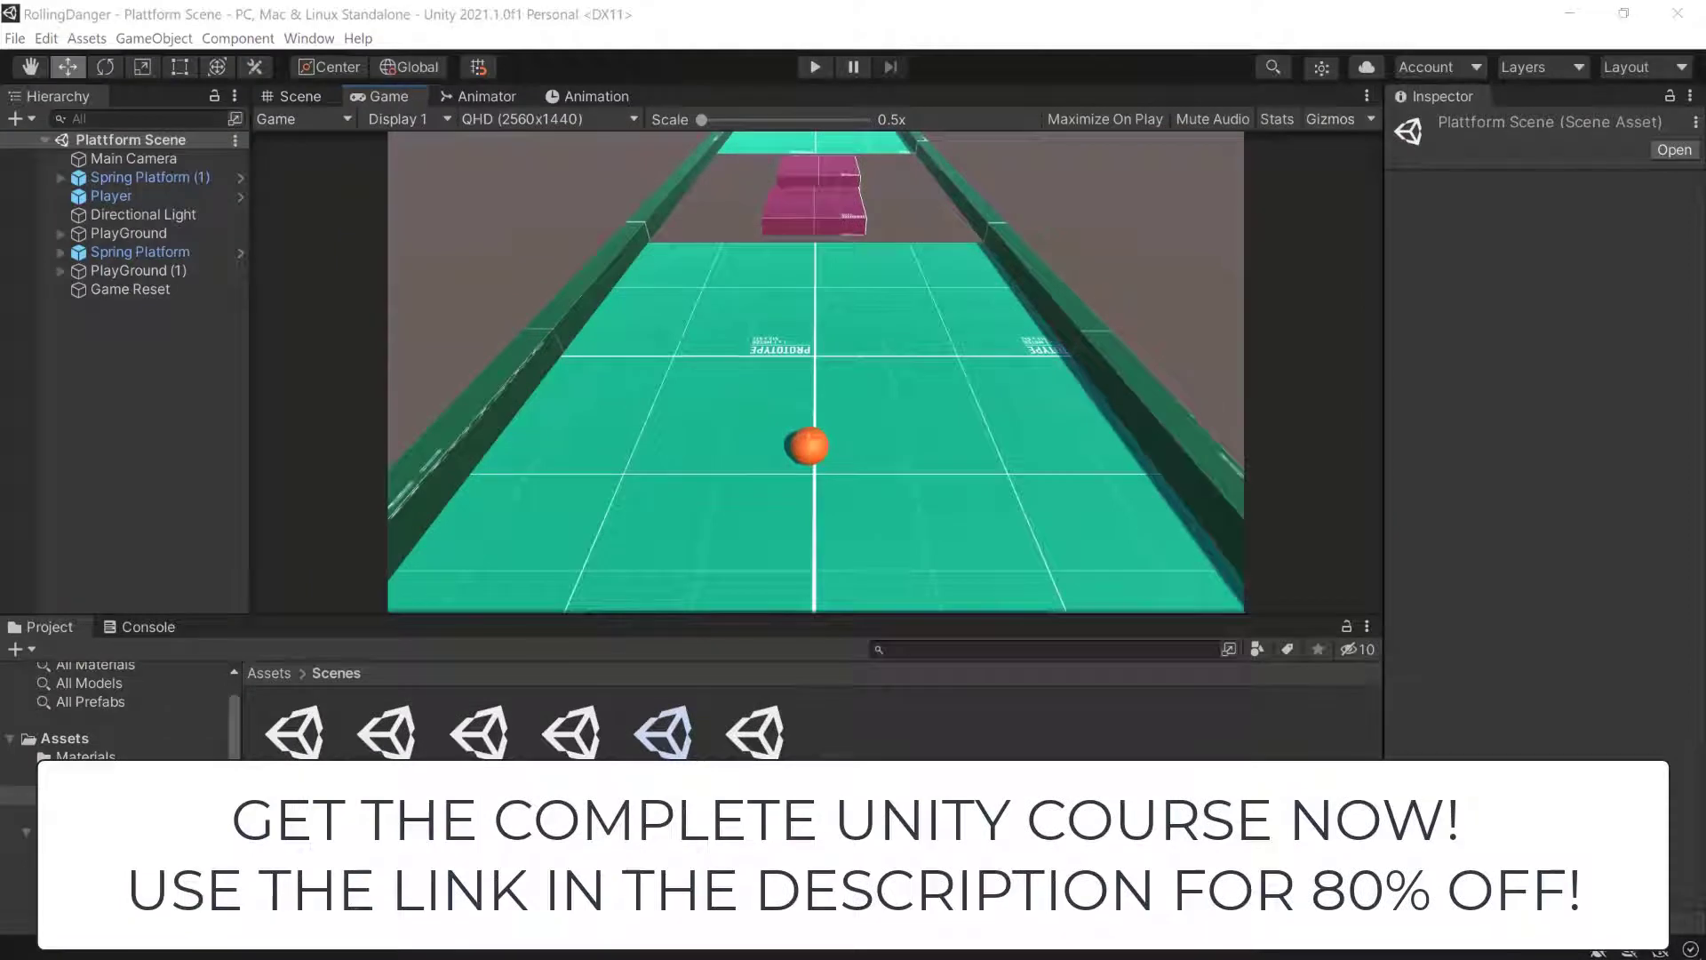
pyautogui.click(812, 69)
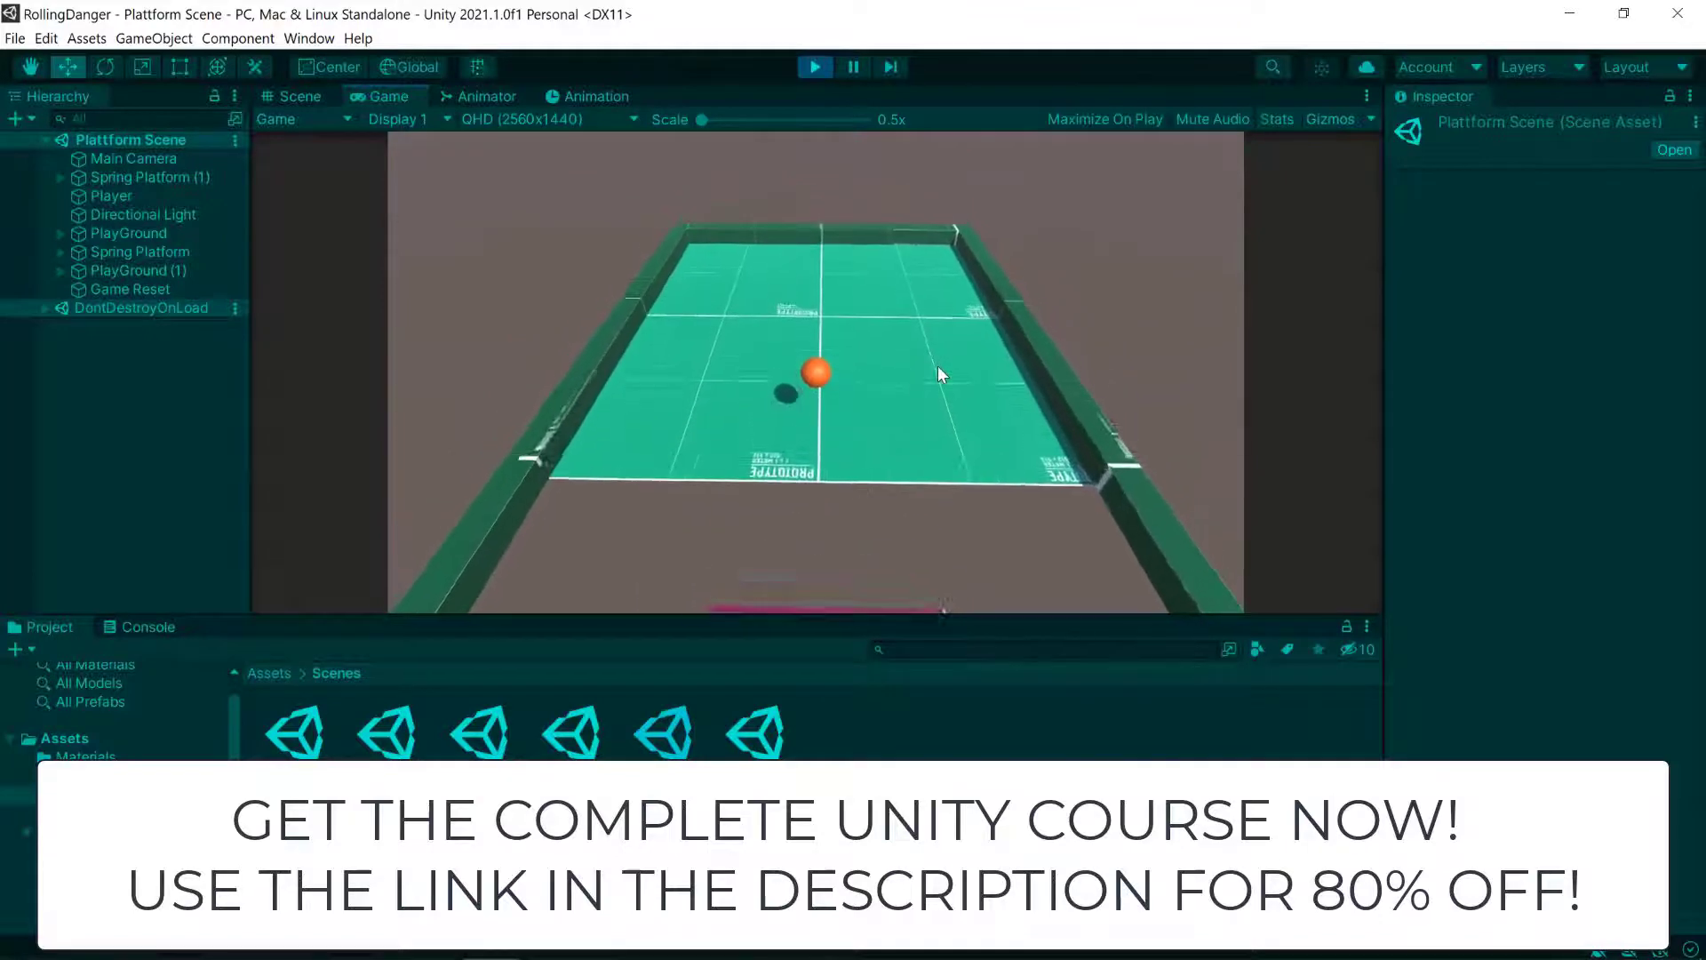
pyautogui.click(816, 68)
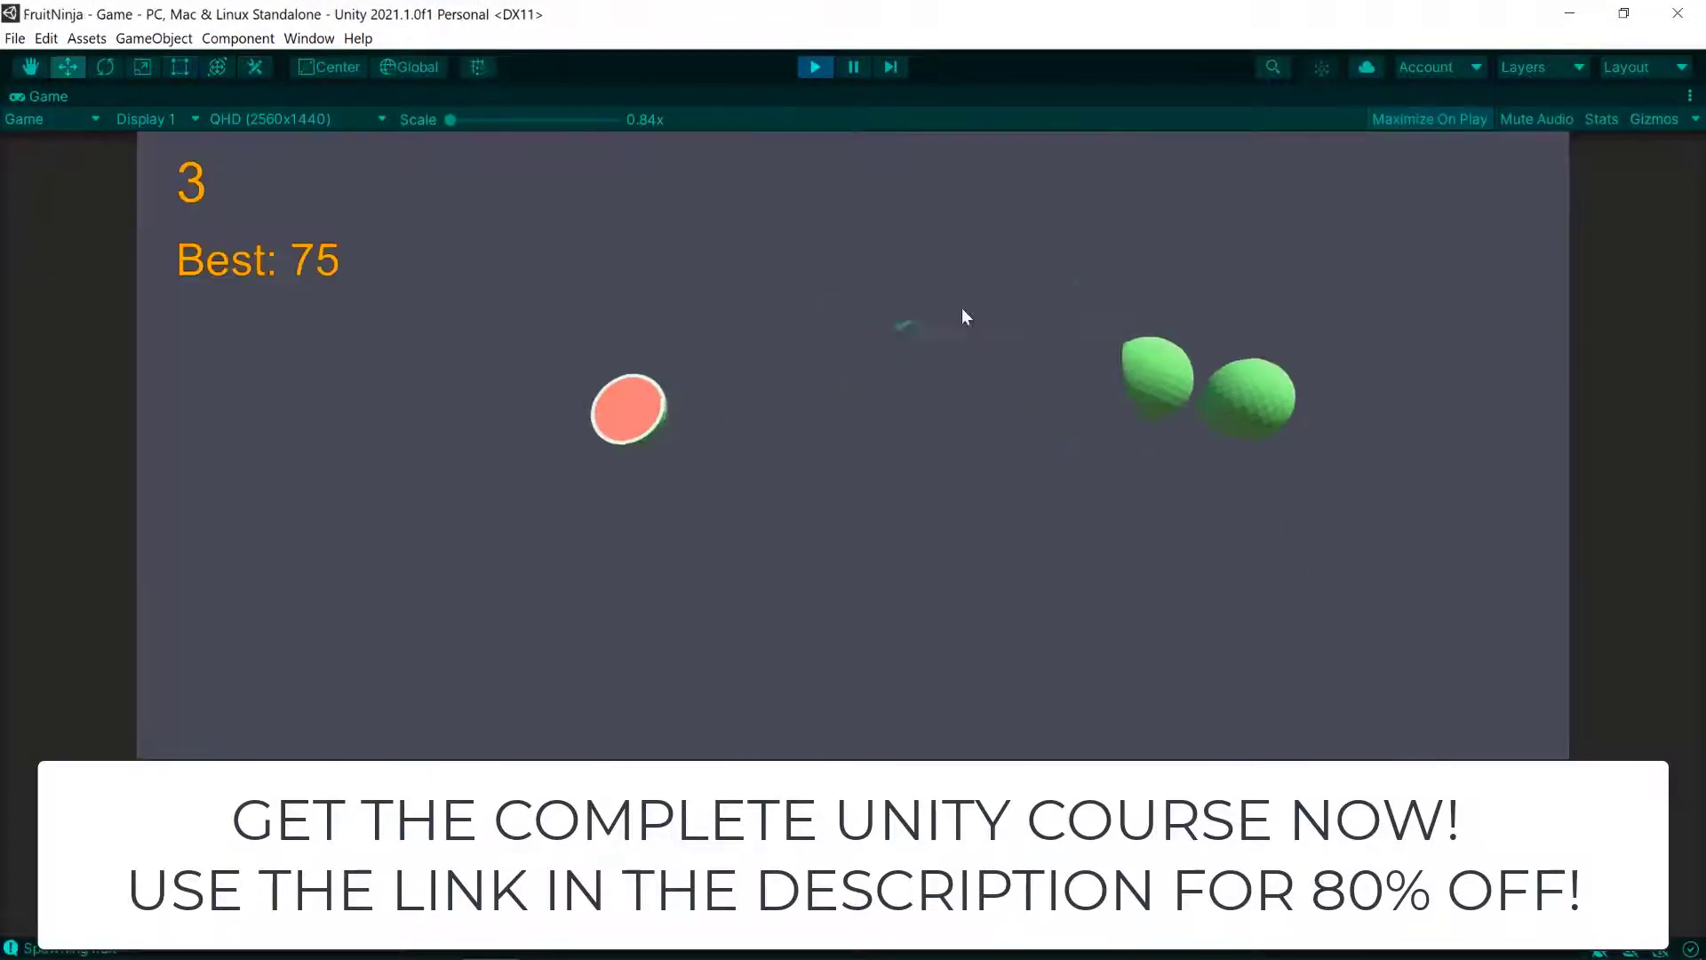
pyautogui.moveTo(963, 316)
pyautogui.mouseDown()
pyautogui.moveTo(700, 491)
pyautogui.moveTo(905, 427)
pyautogui.moveTo(1466, 347)
pyautogui.moveTo(424, 248)
pyautogui.moveTo(1397, 408)
pyautogui.mouseUp()
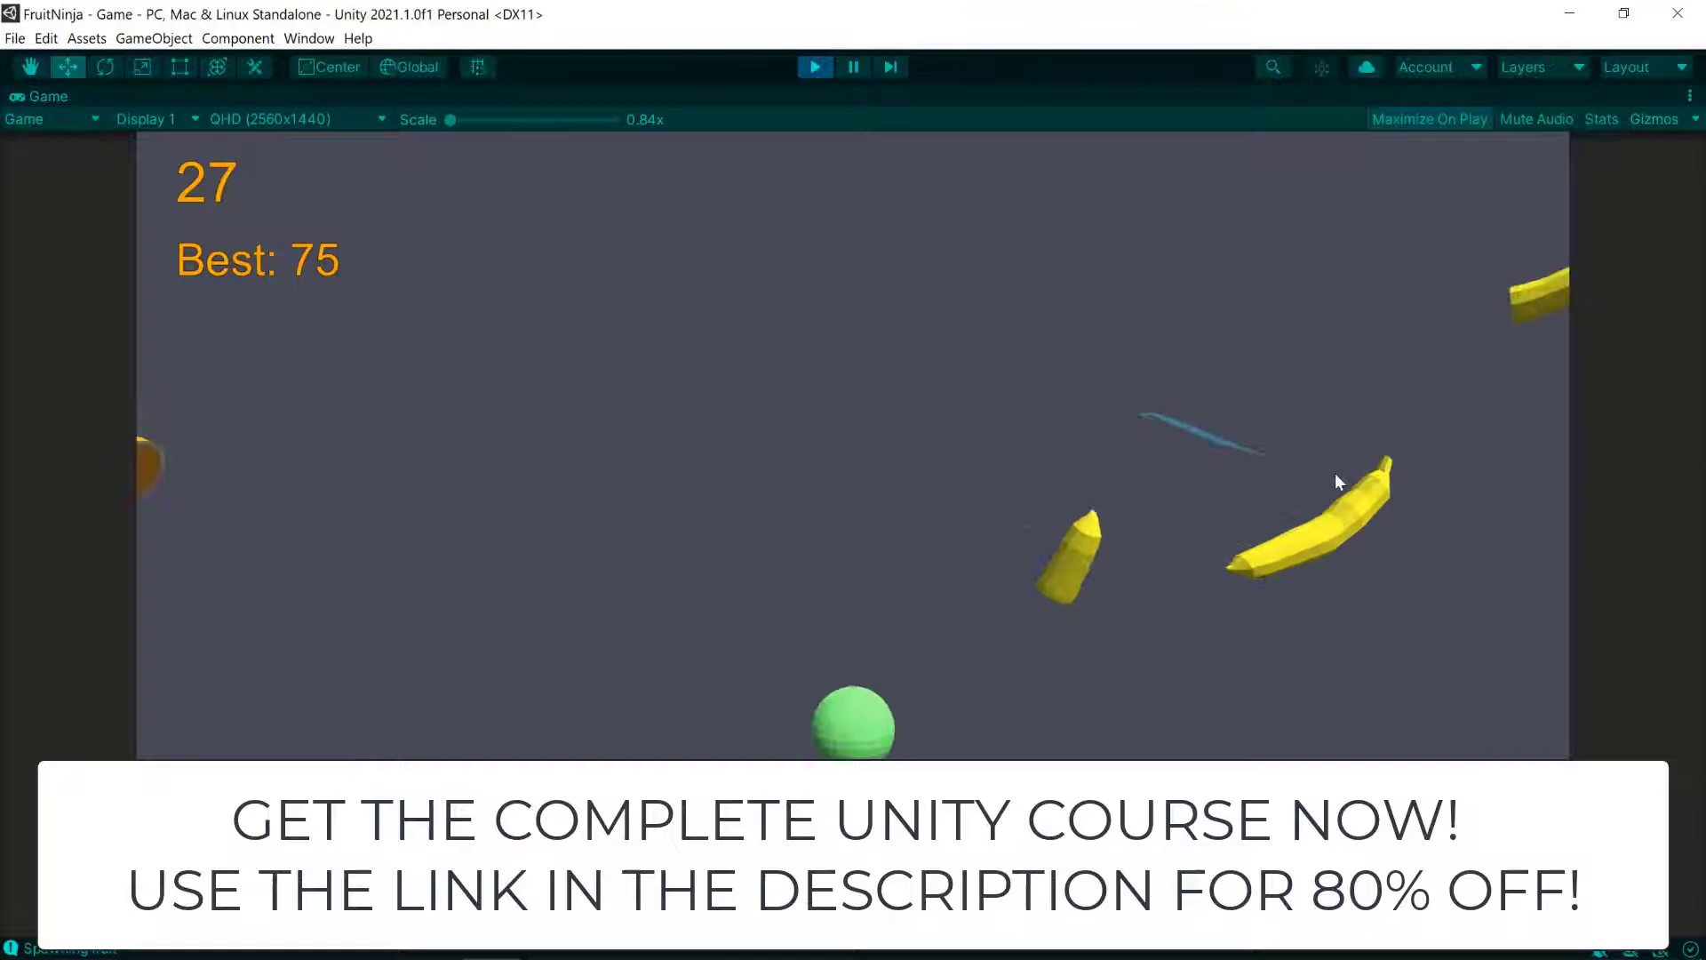
pyautogui.moveTo(1335, 477)
pyautogui.mouseDown()
pyautogui.moveTo(1244, 487)
pyautogui.moveTo(1079, 415)
pyautogui.moveTo(1195, 466)
pyautogui.moveTo(674, 394)
pyautogui.moveTo(144, 404)
pyautogui.moveTo(718, 371)
pyautogui.mouseUp()
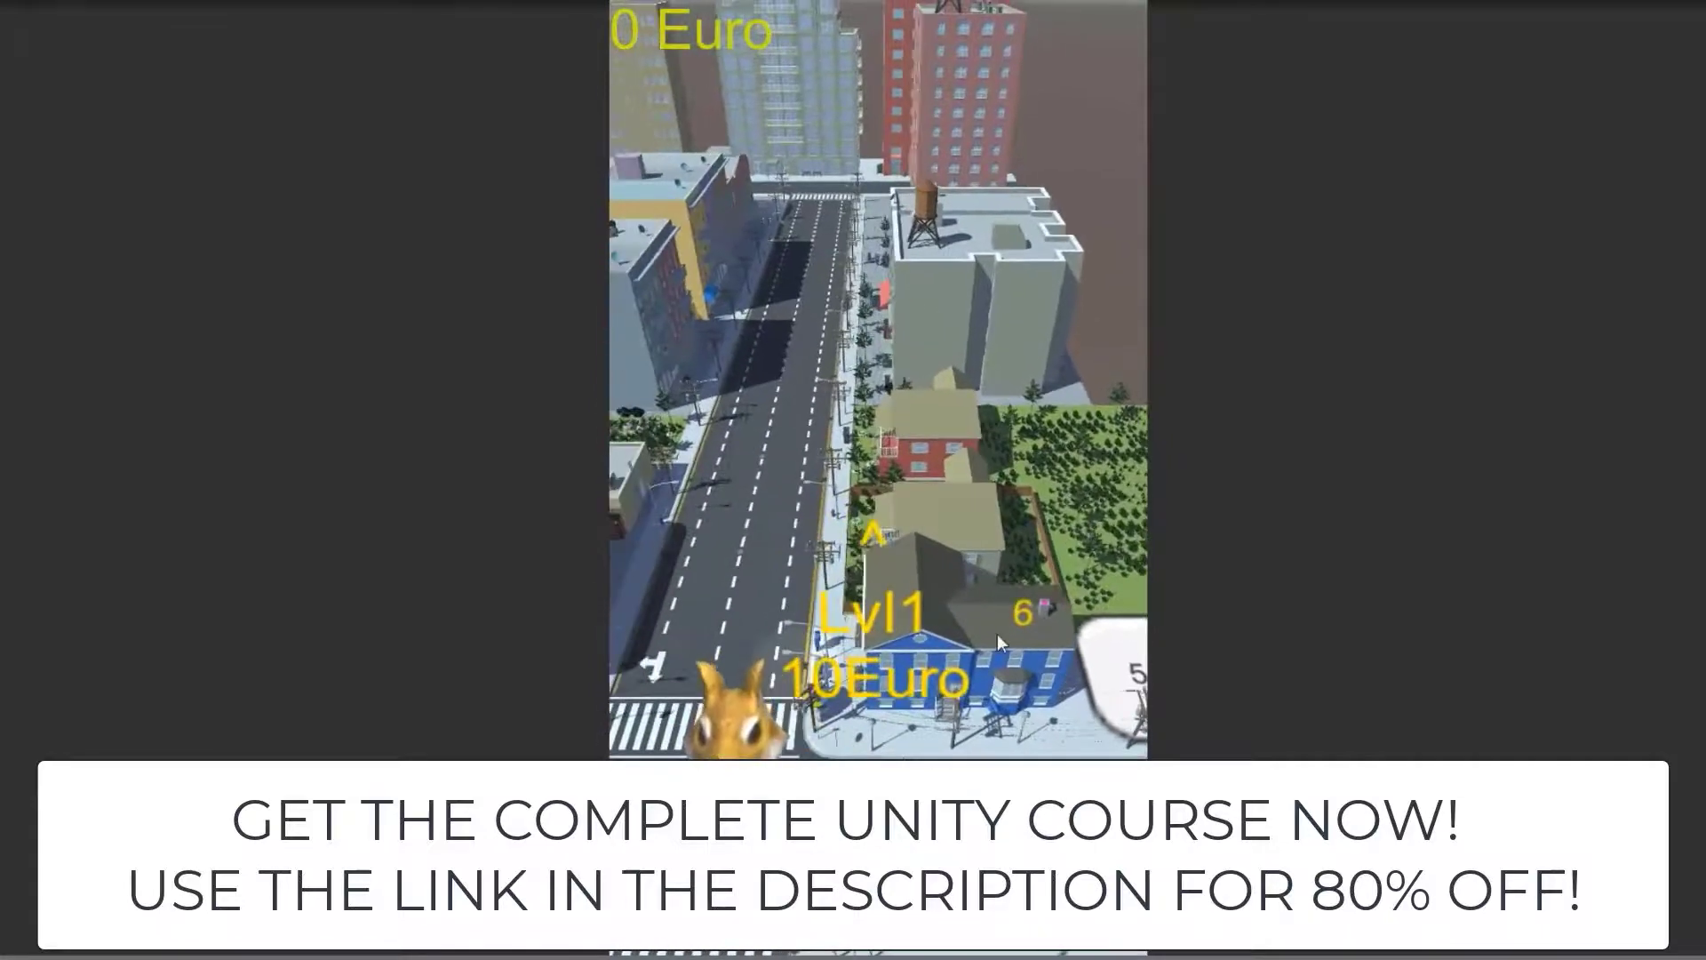
pyautogui.click(1022, 617)
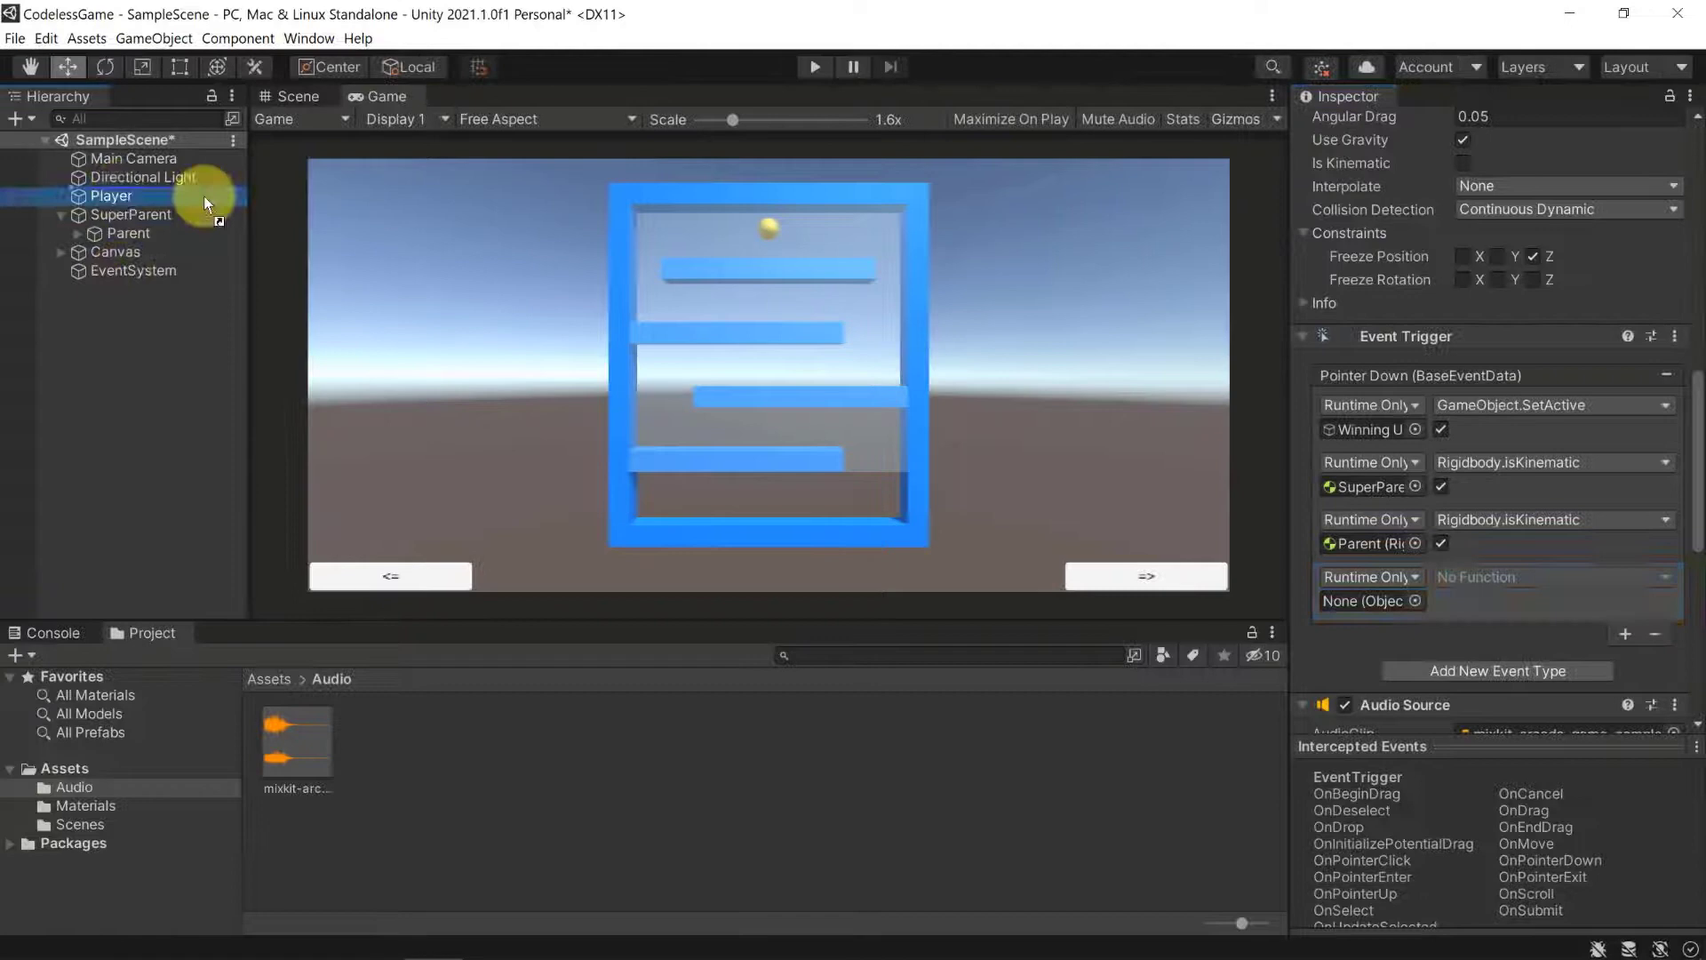
# Target the Player in the new Pointer Down action and set its function to AudioSource.Play.
pyautogui.moveTo(205, 196); pyautogui.dragTo(1389, 610)
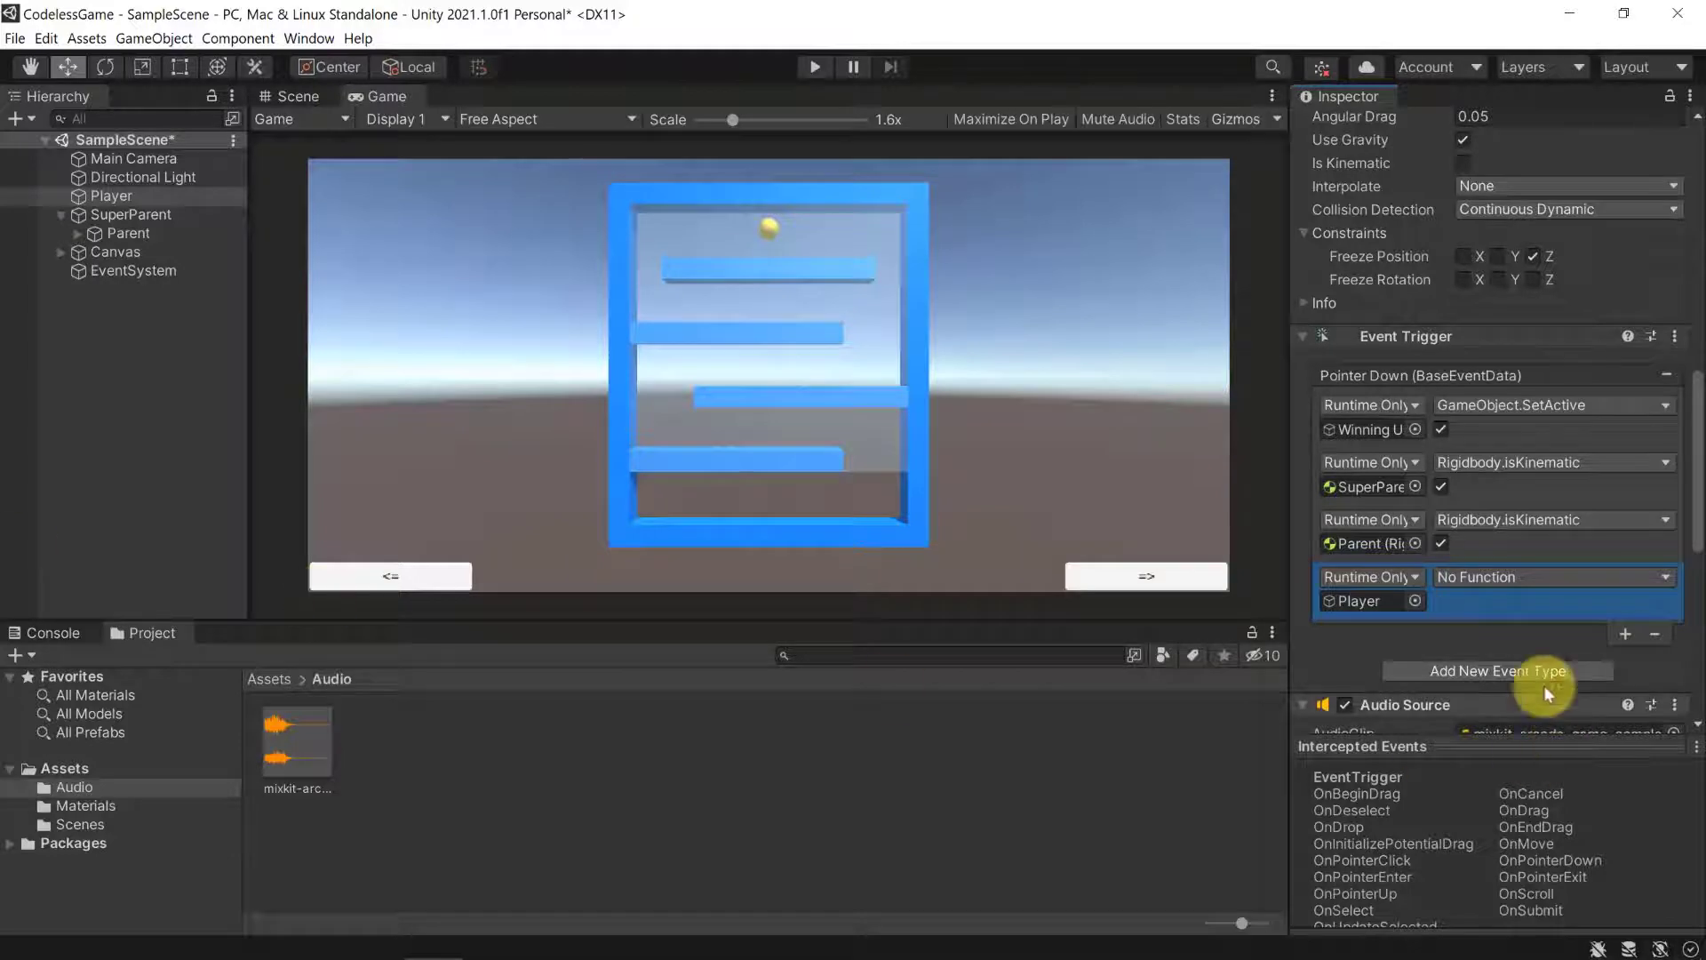
pyautogui.click(1502, 579)
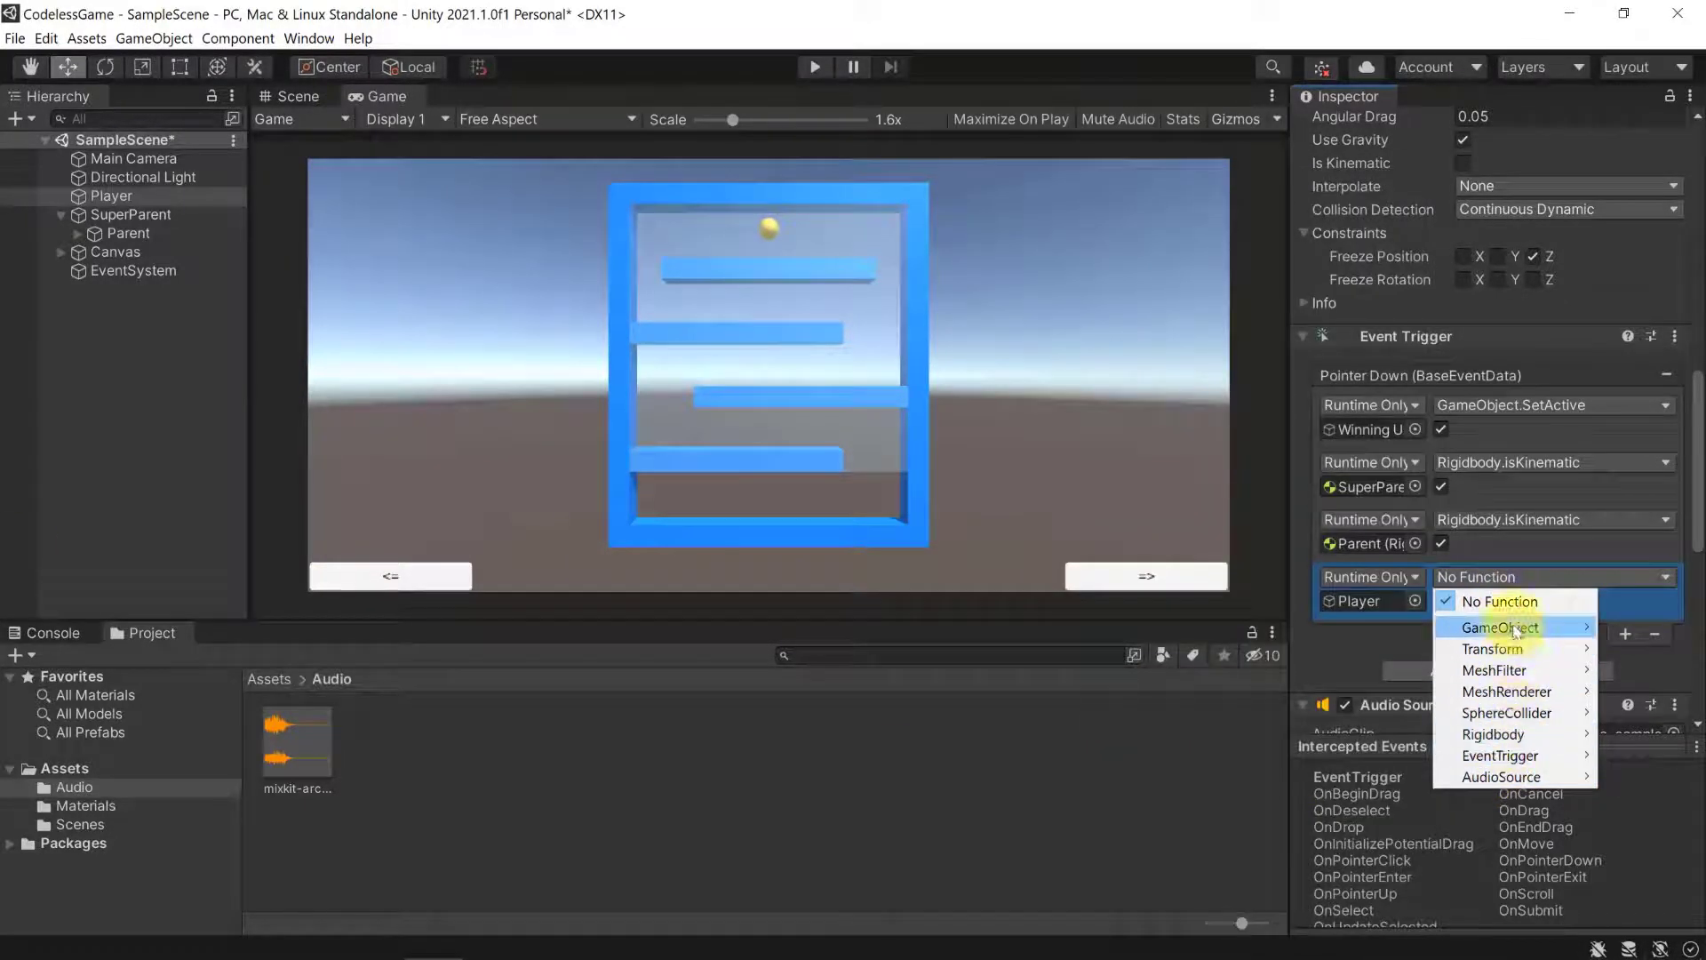
pyautogui.moveTo(1506, 778)
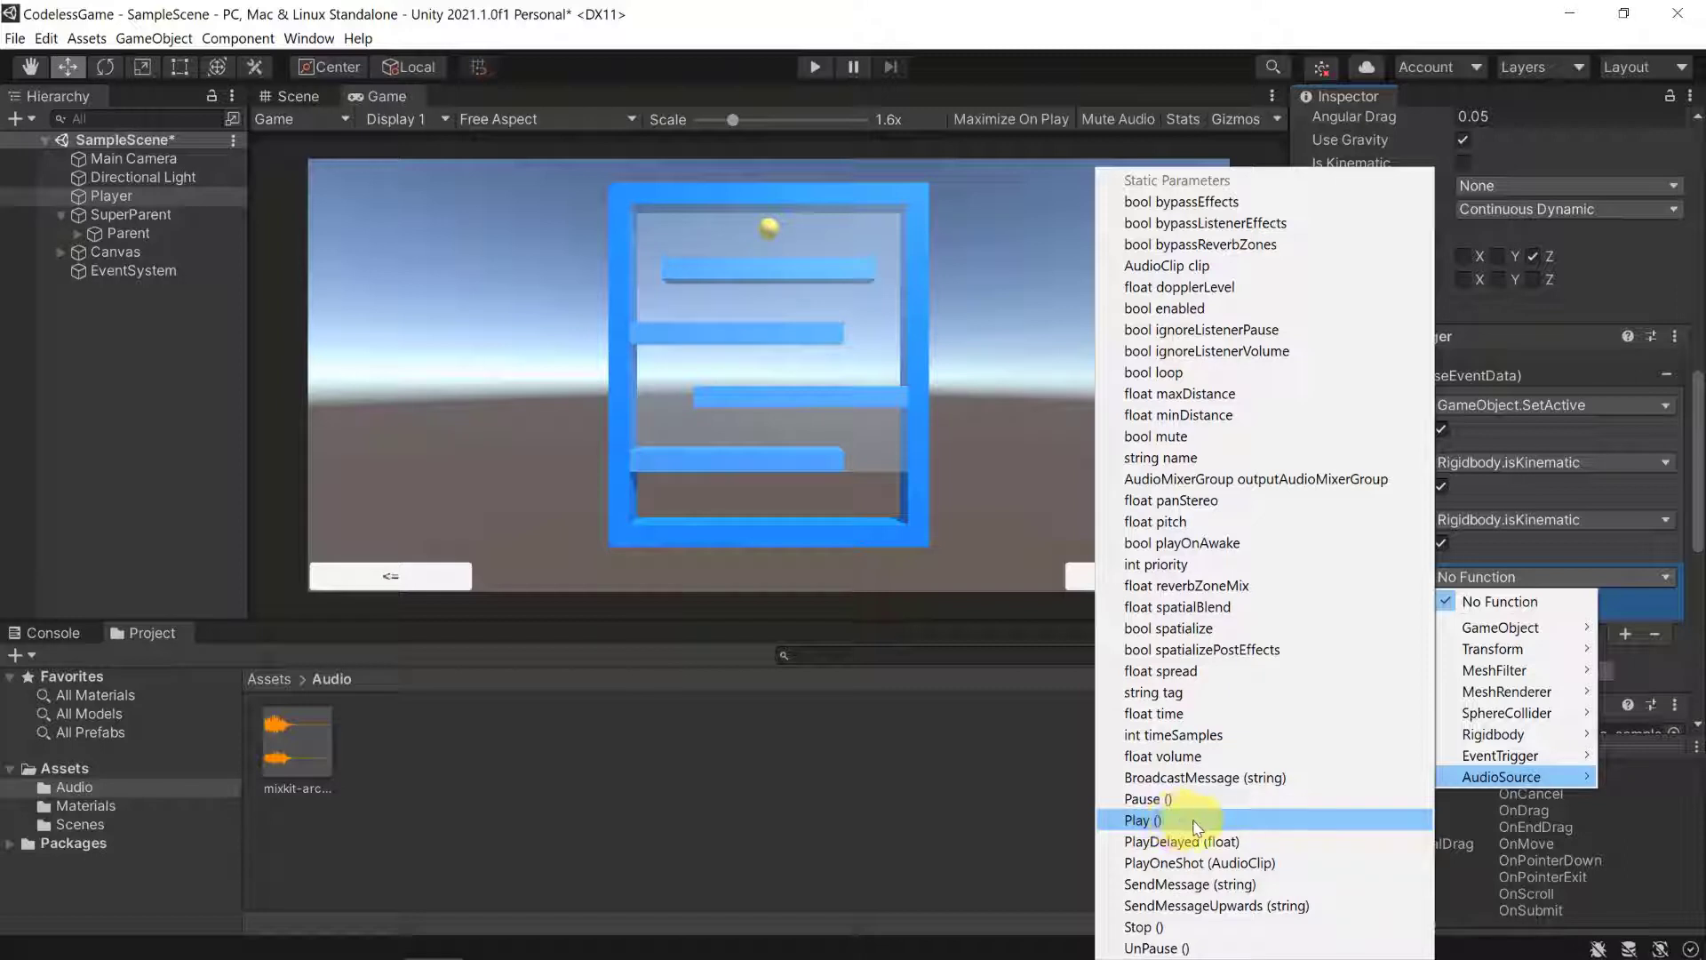
pyautogui.click(1192, 819)
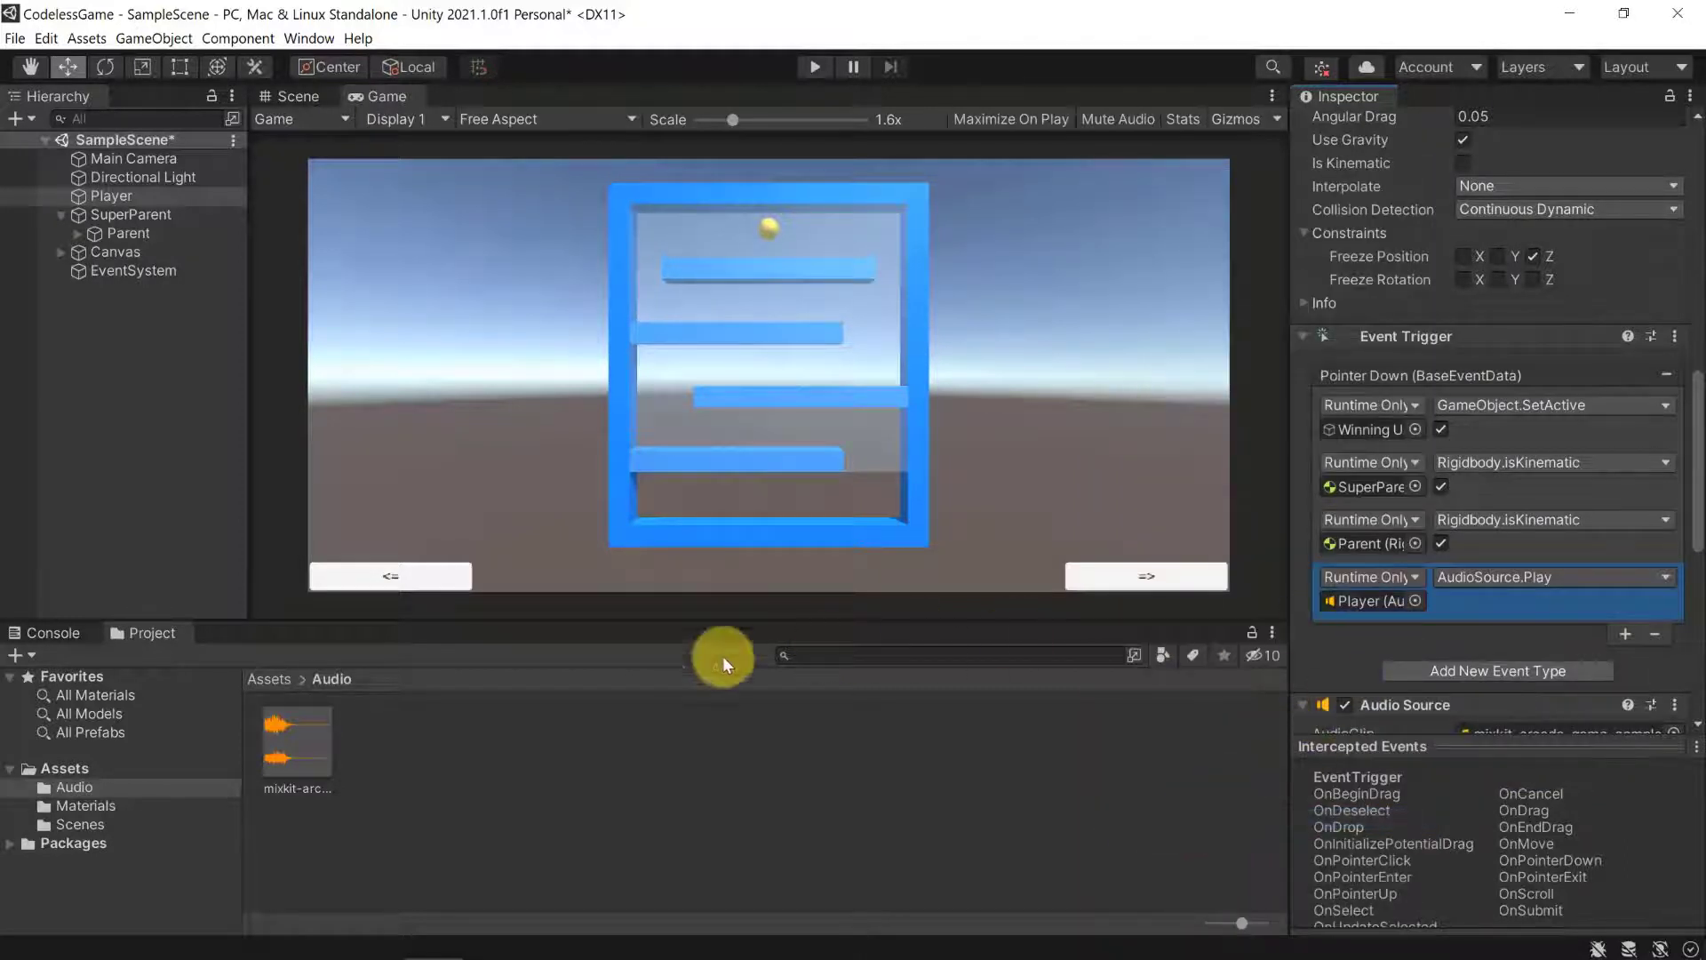
# Hide the Glass Frame, test-run the win sound, then show the Glass Frame again.
pyautogui.click(177, 214)
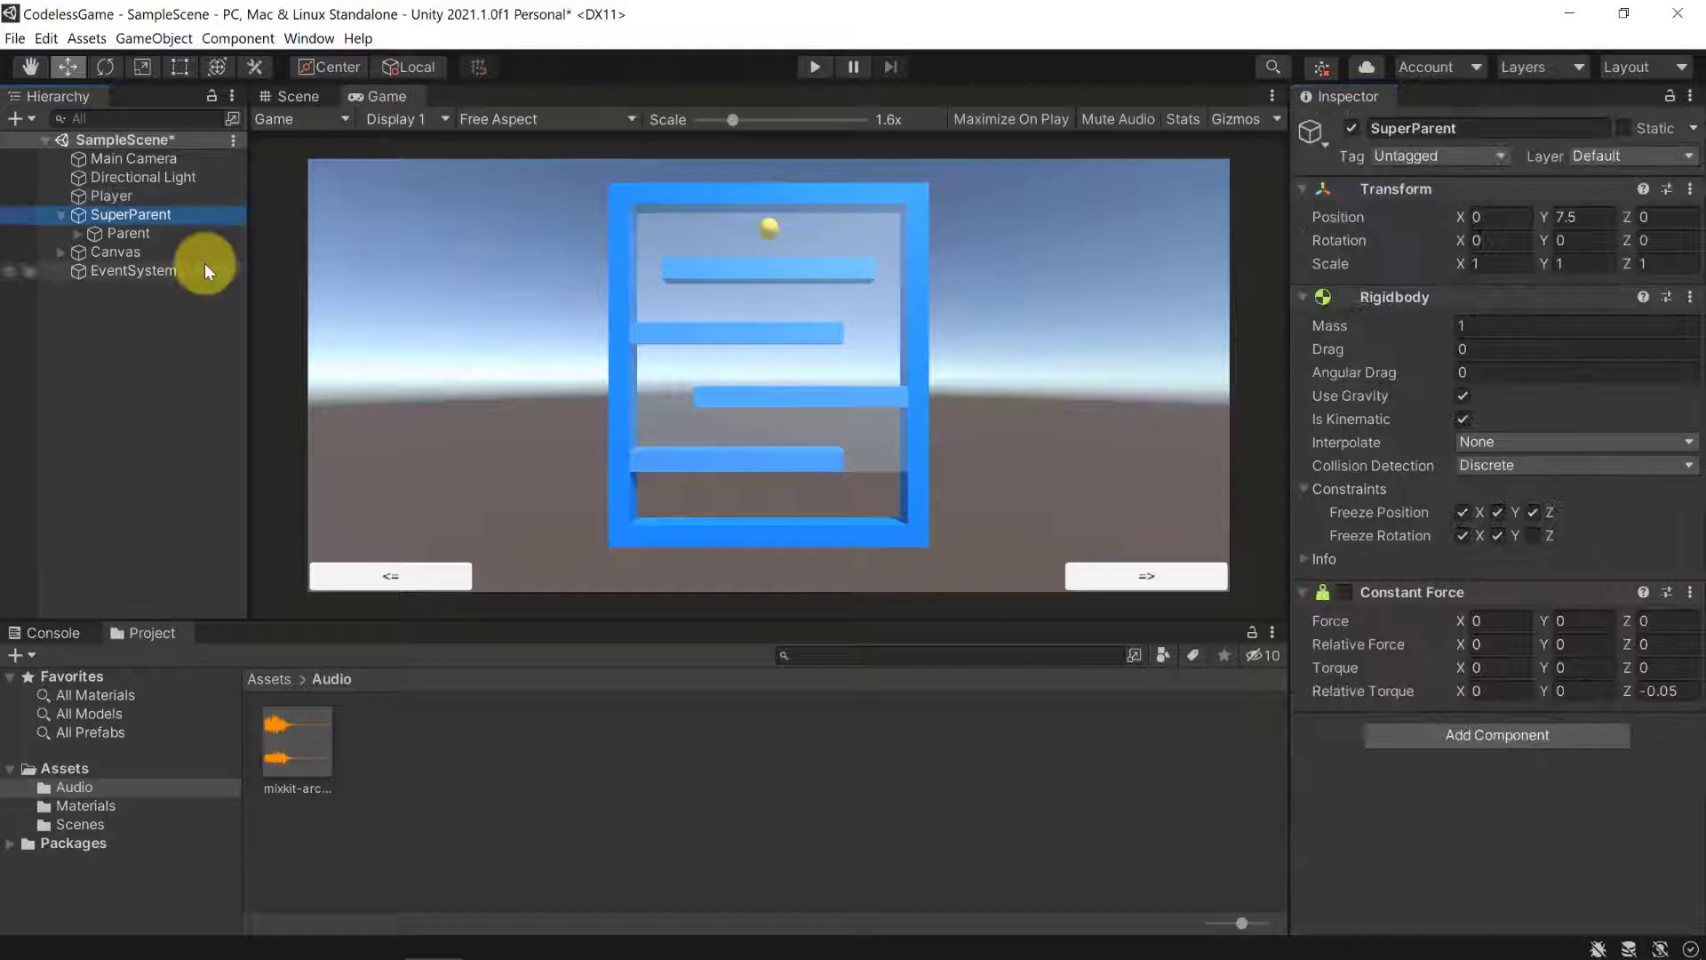
pyautogui.click(77, 233)
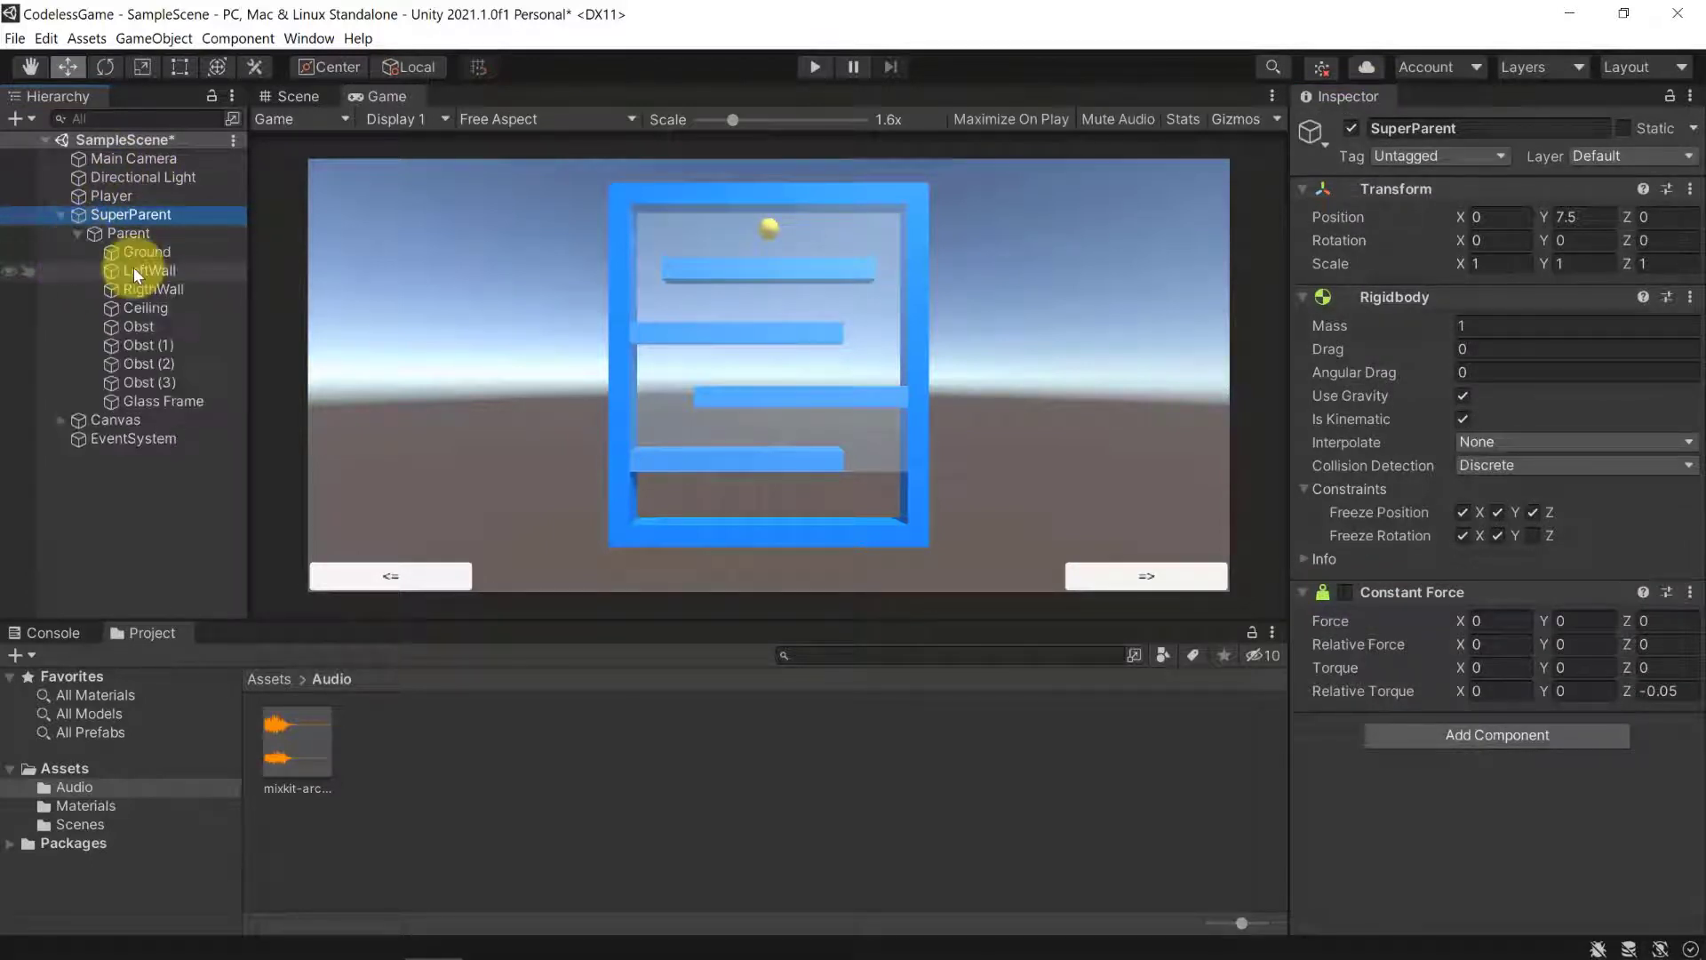
pyautogui.click(144, 403)
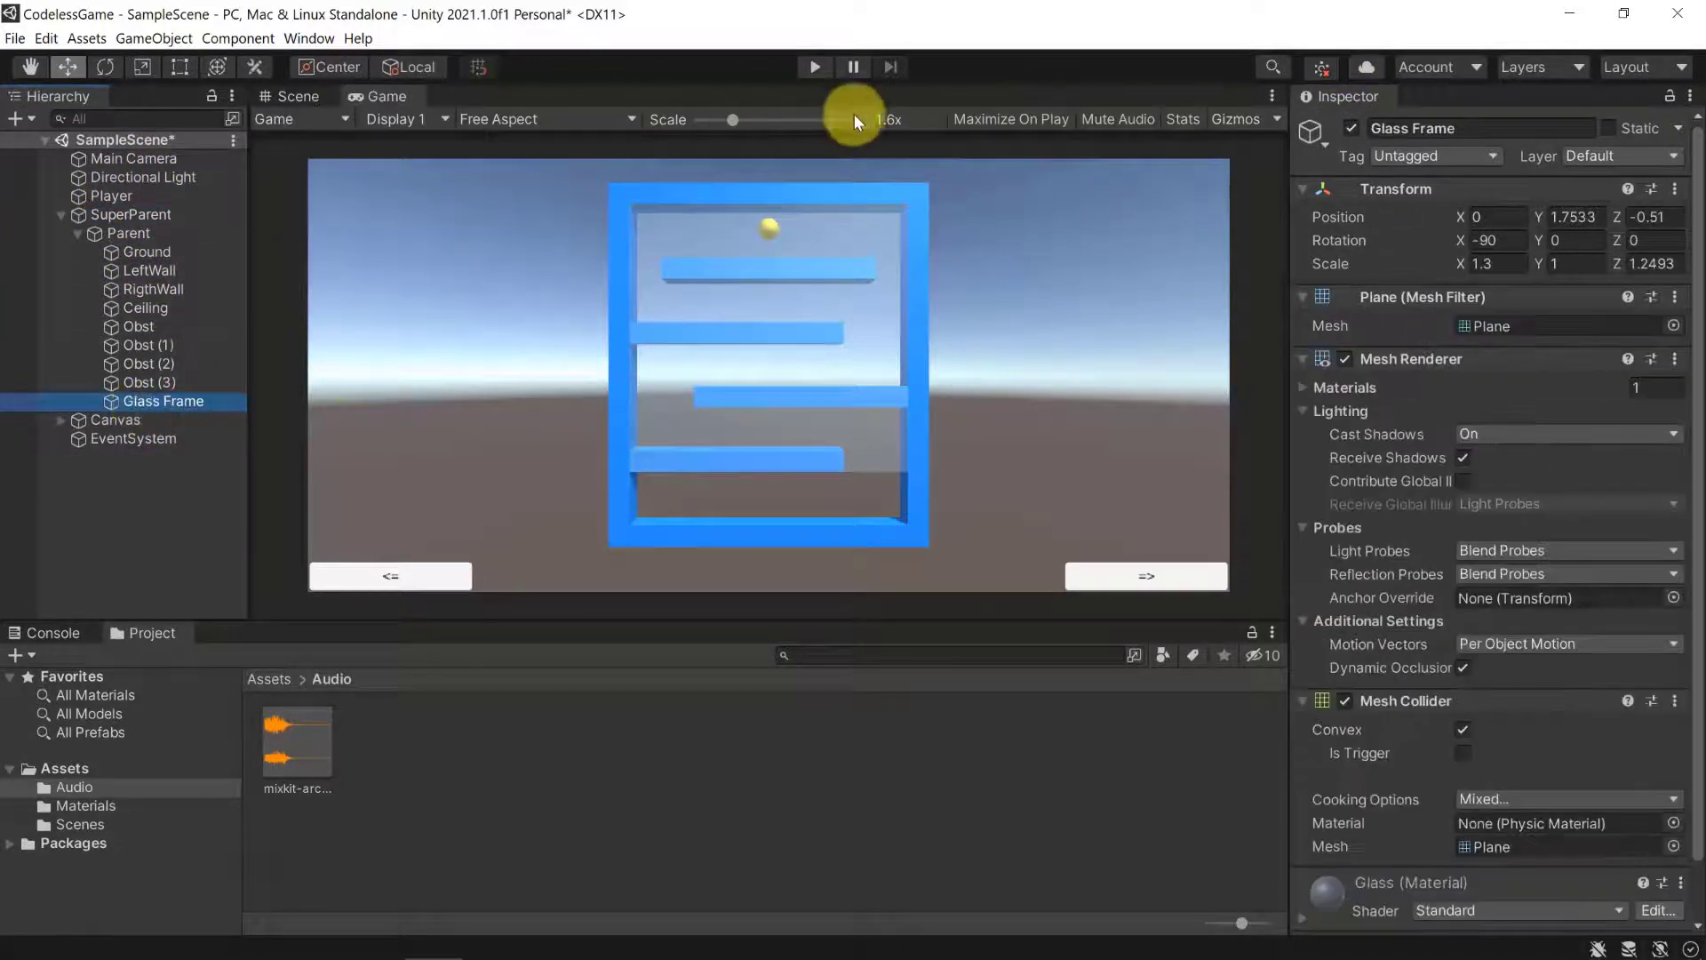
pyautogui.click(1352, 128)
pyautogui.click(821, 71)
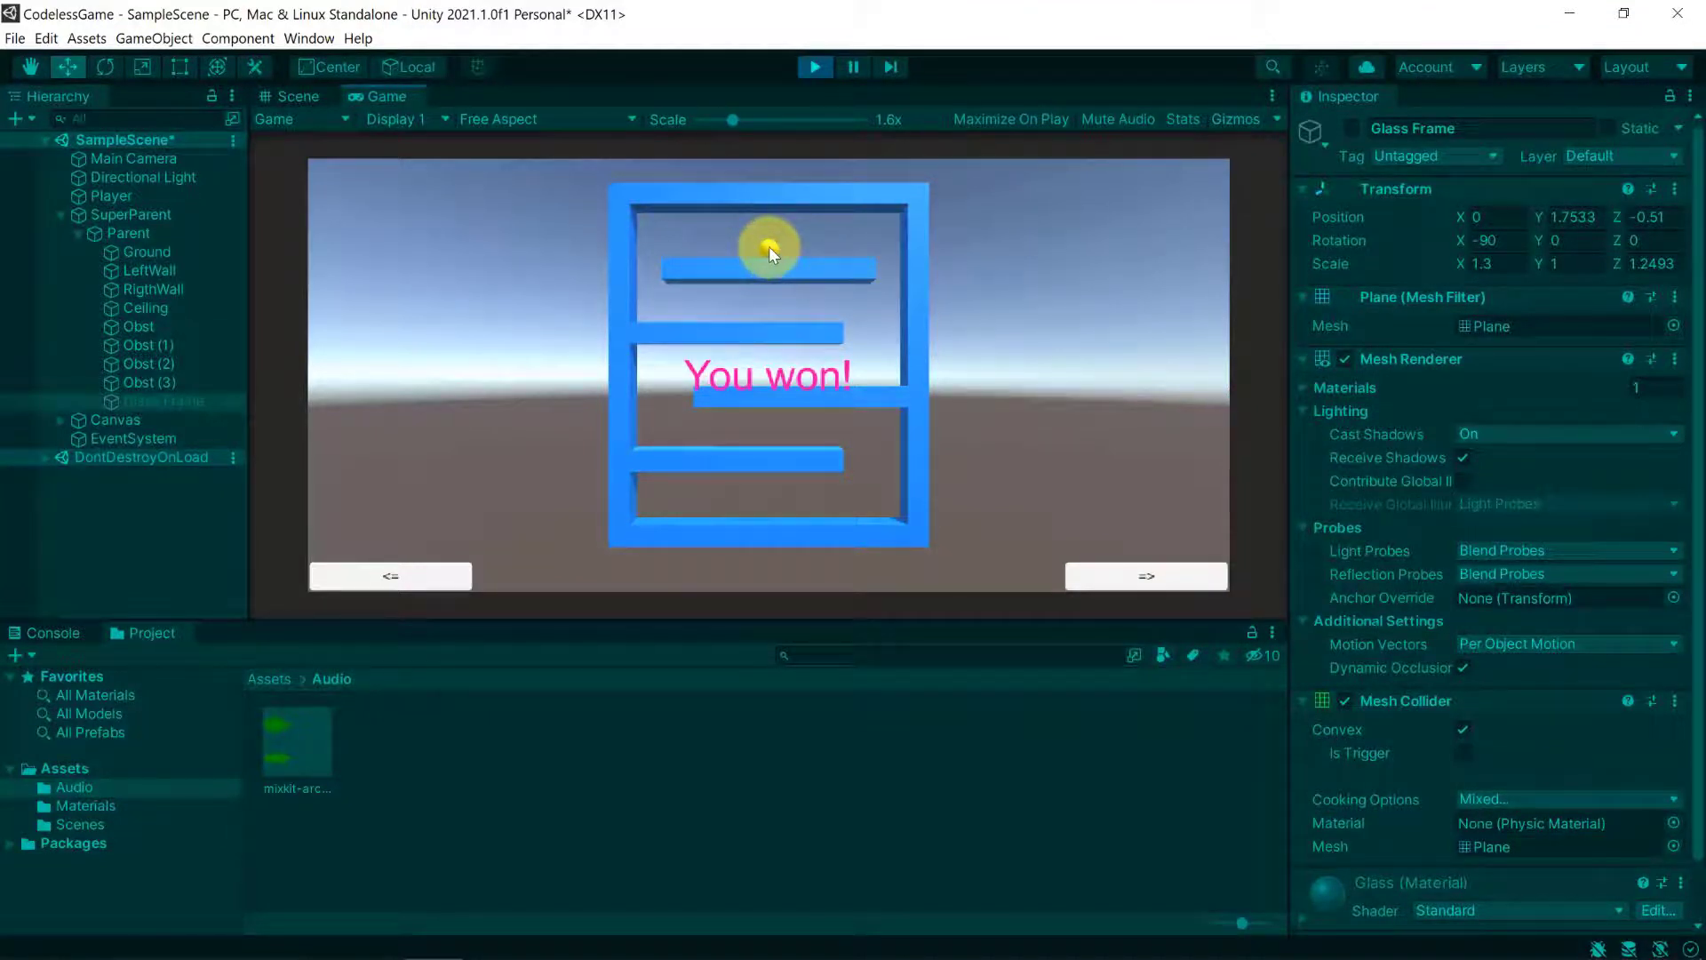
pyautogui.click(815, 66)
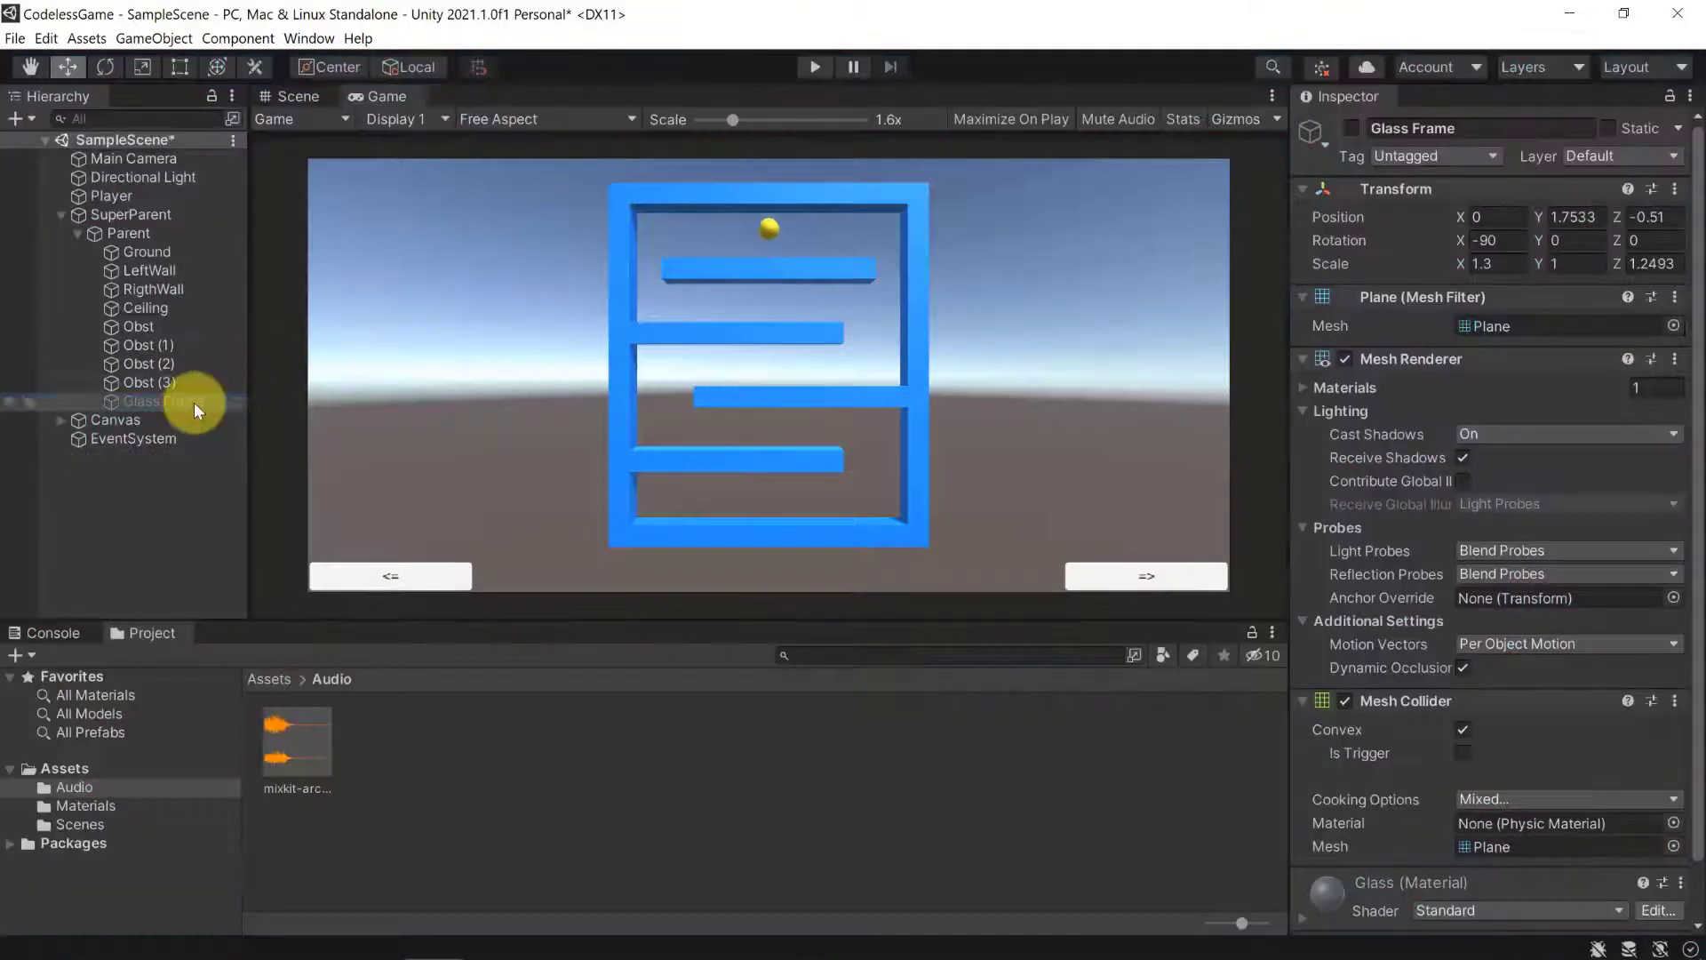
pyautogui.click(1351, 128)
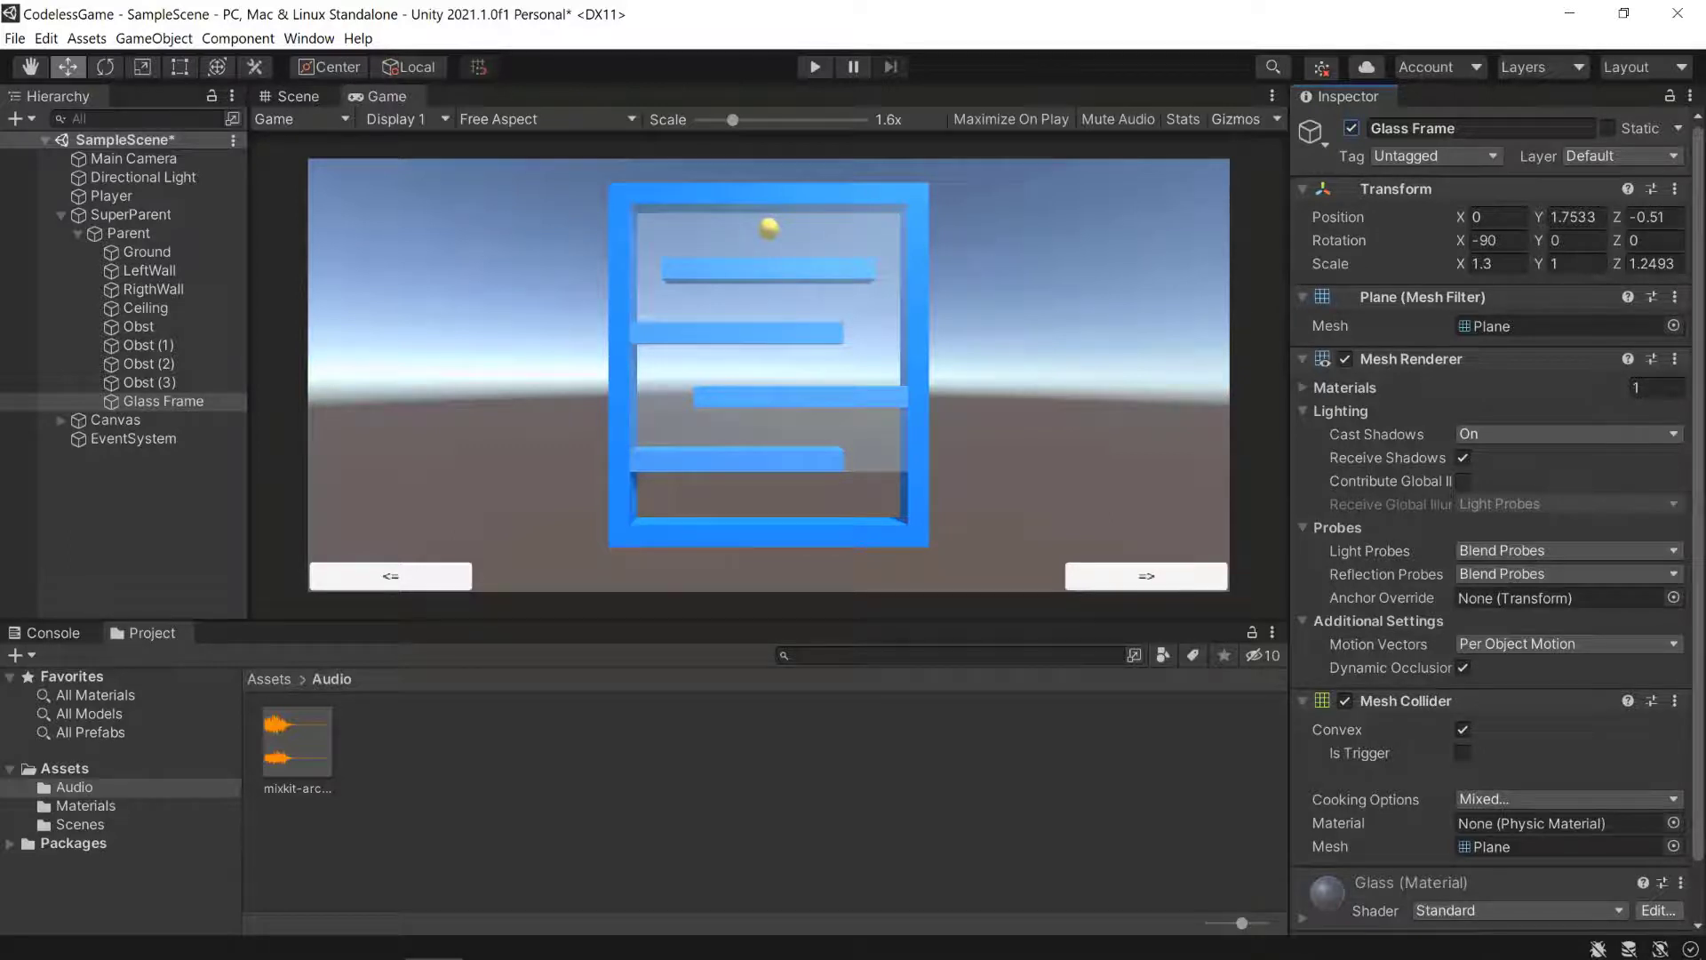
# Select the Main Camera, collapse SuperParent, and scroll down its Inspector to Add Component.
pyautogui.click(160, 158)
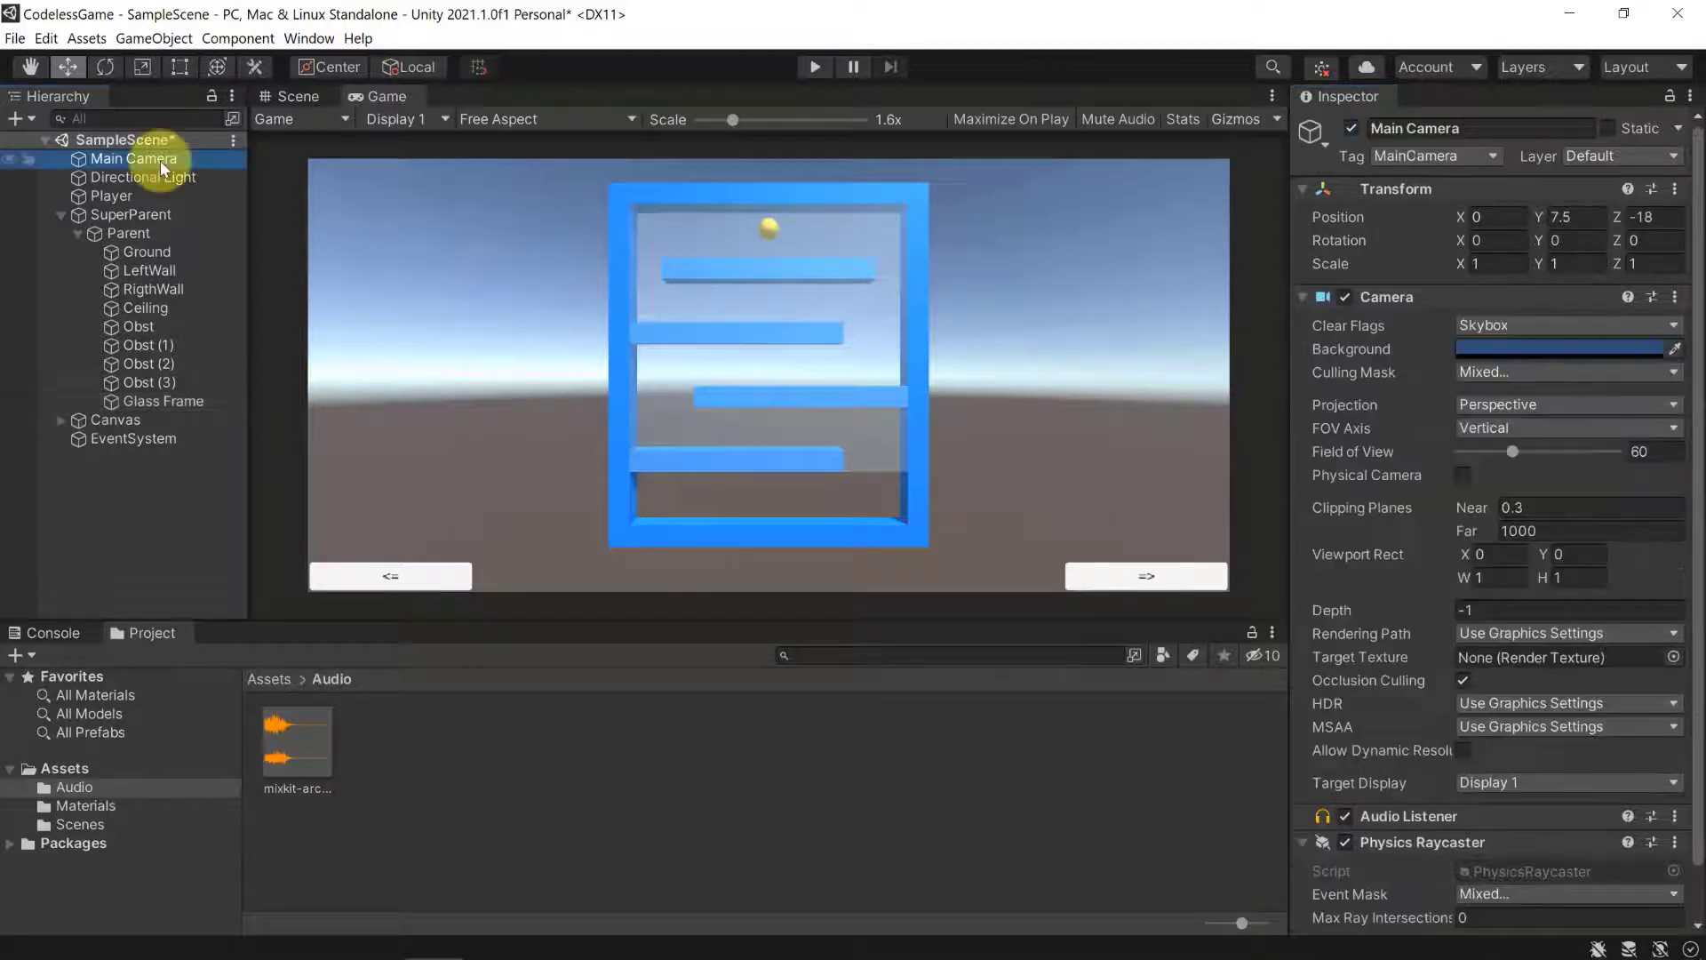
pyautogui.click(55, 214)
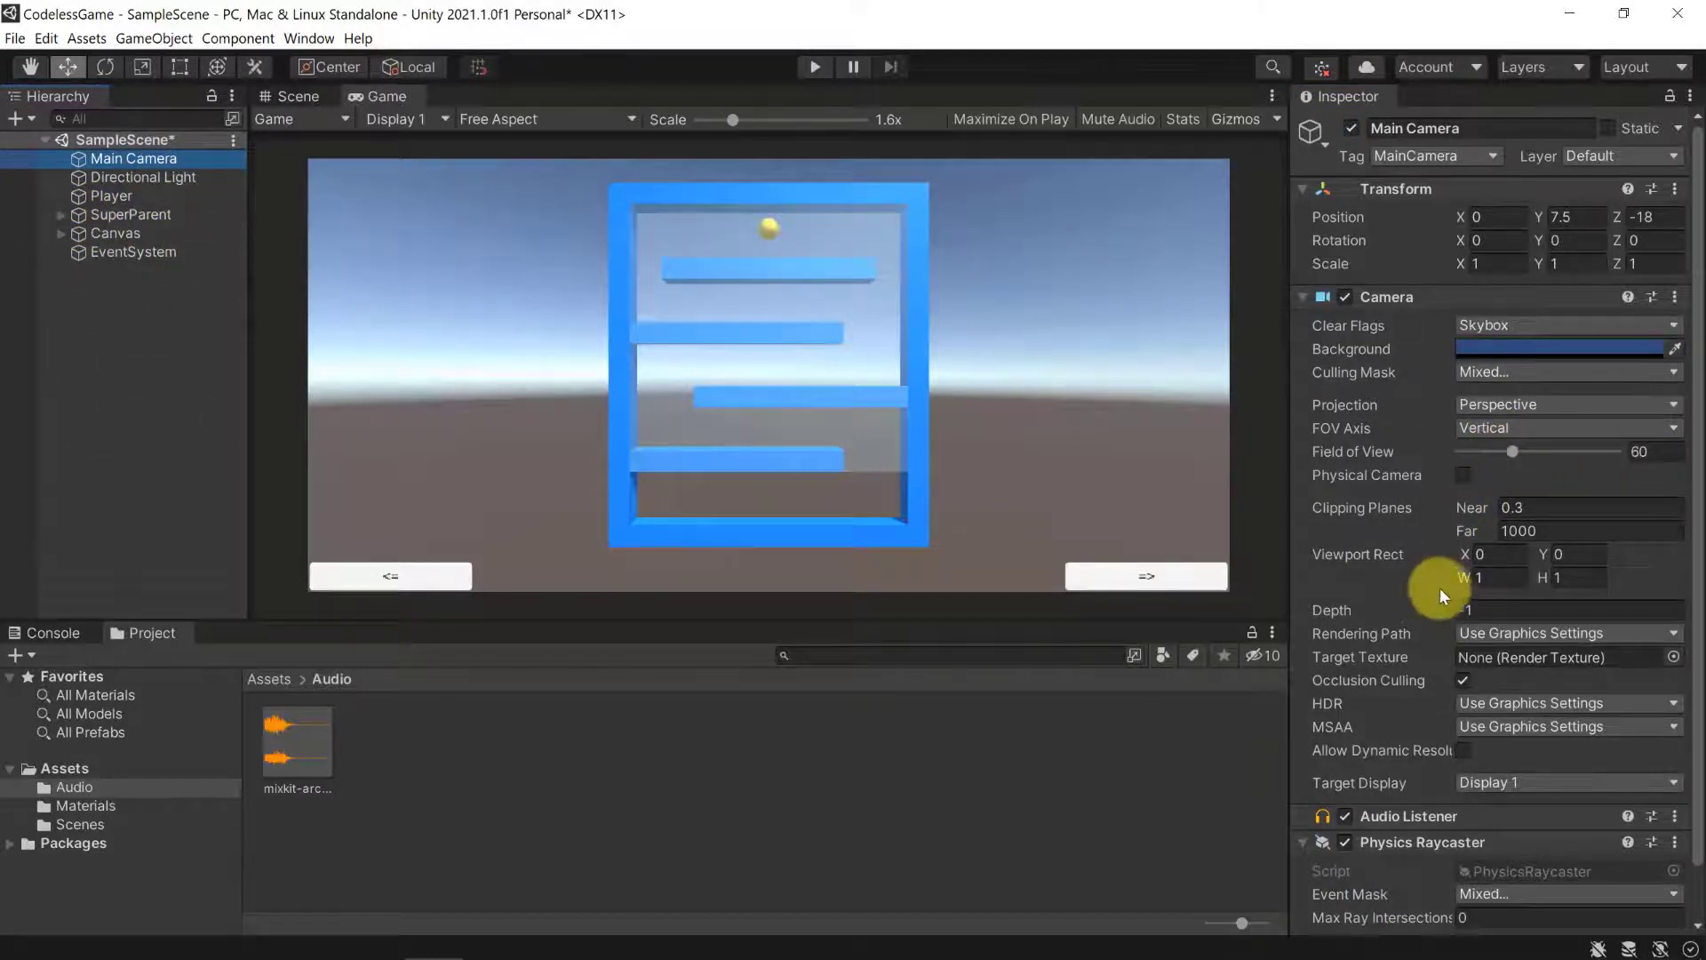
pyautogui.scroll(-1, 1440, 588)
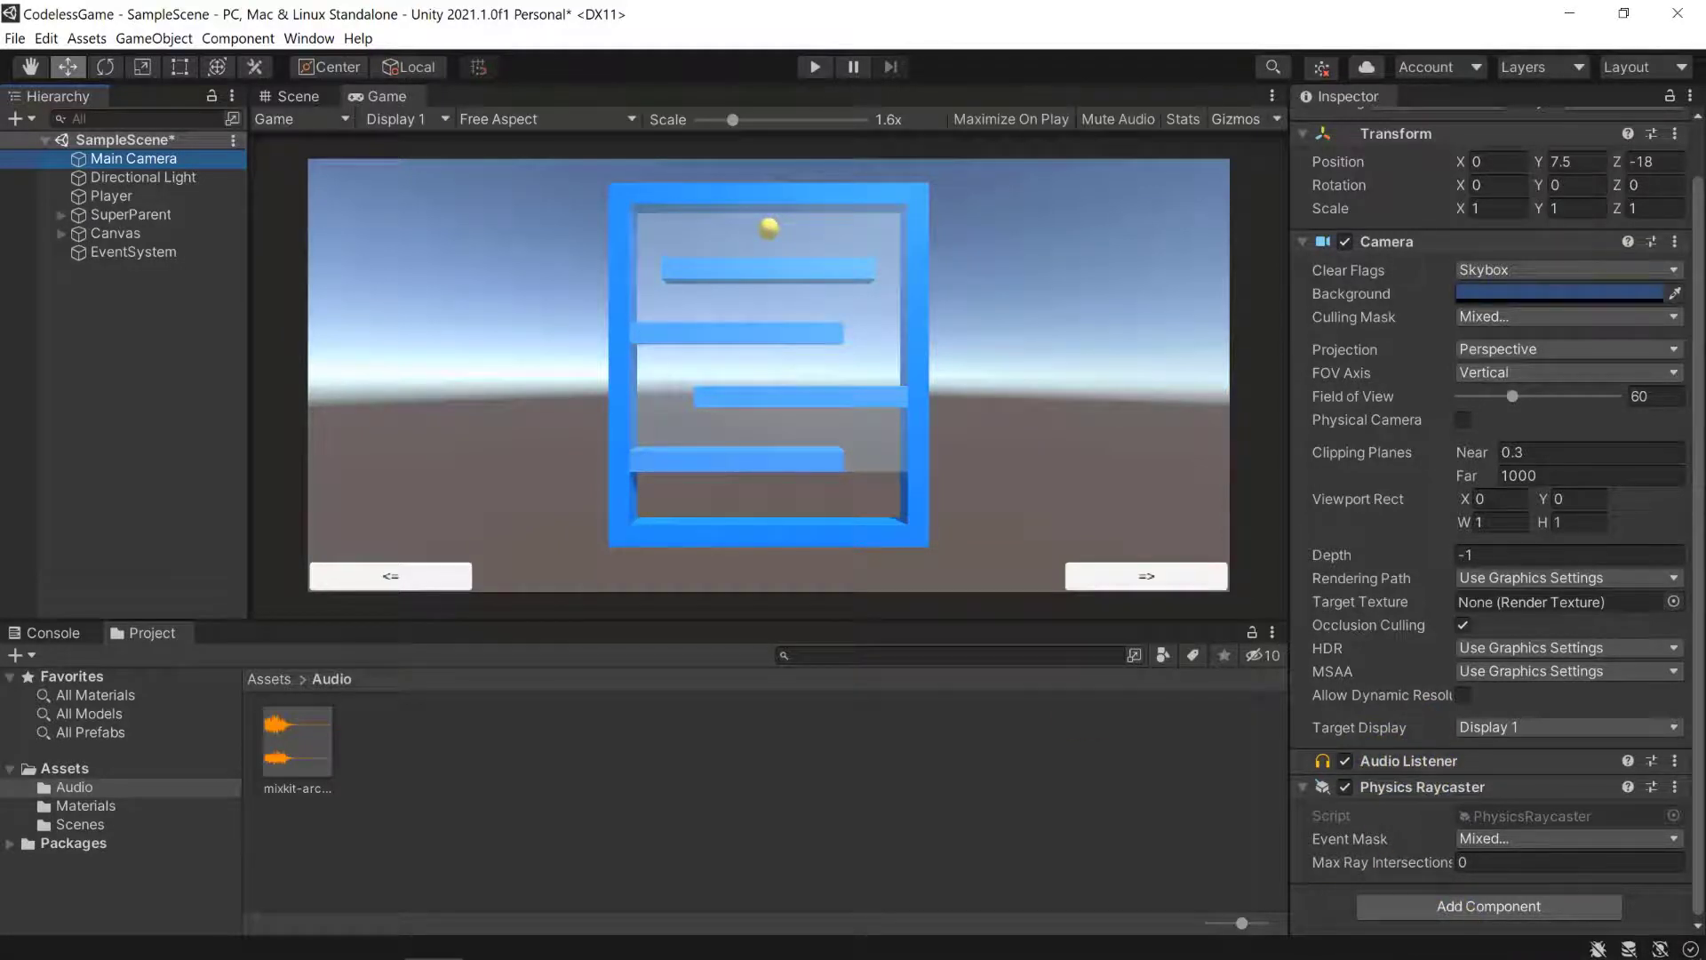
# In the browser, scroll the Mixkit music list down to the Getting Ready track.
pyautogui.hotkey('alt', 'Tab')
pyautogui.scroll(-3, 438, 302)
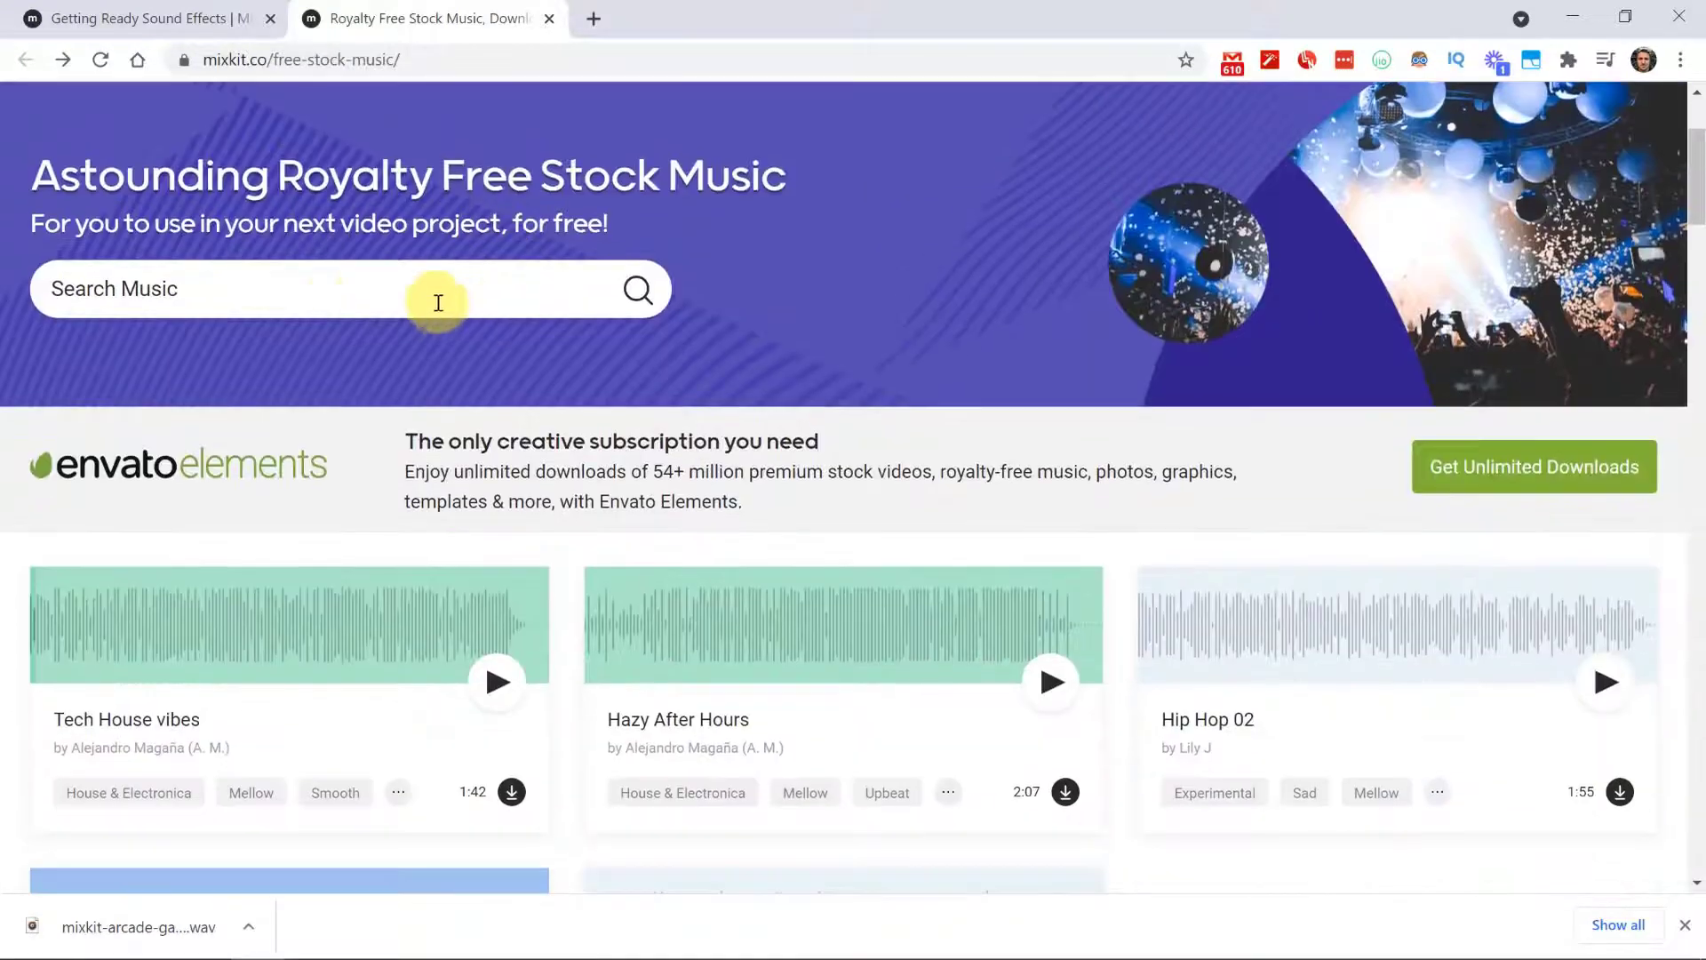
pyautogui.scroll(-1, 359, 320)
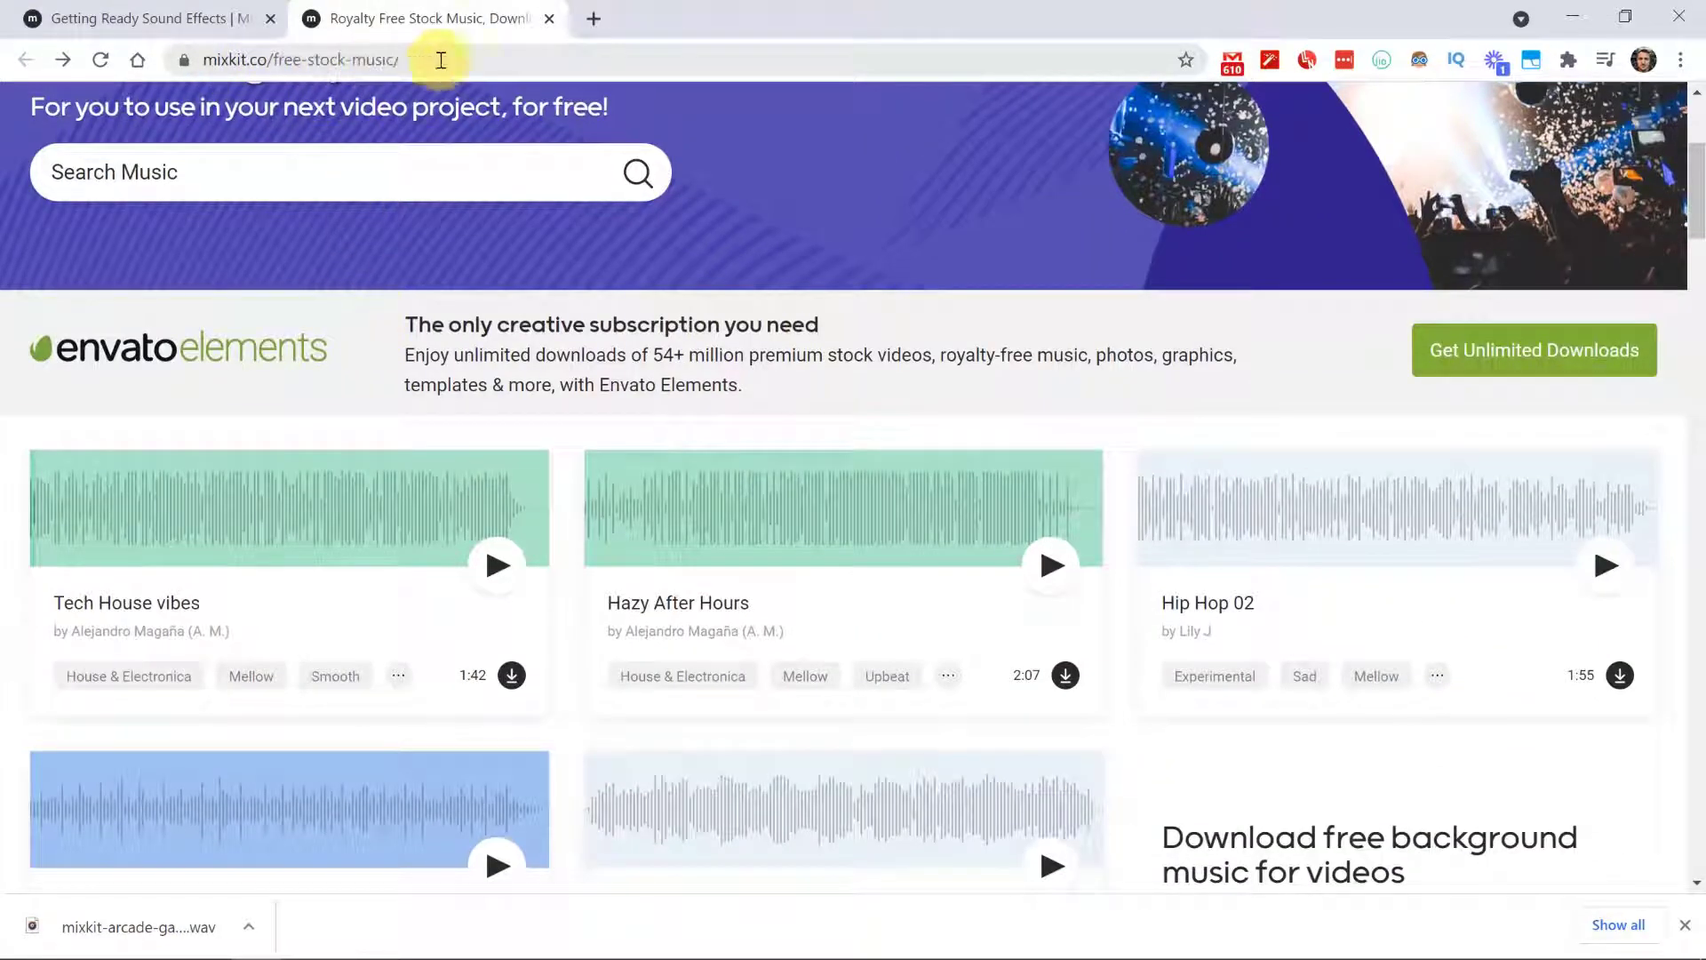
pyautogui.scroll(-2, 884, 495)
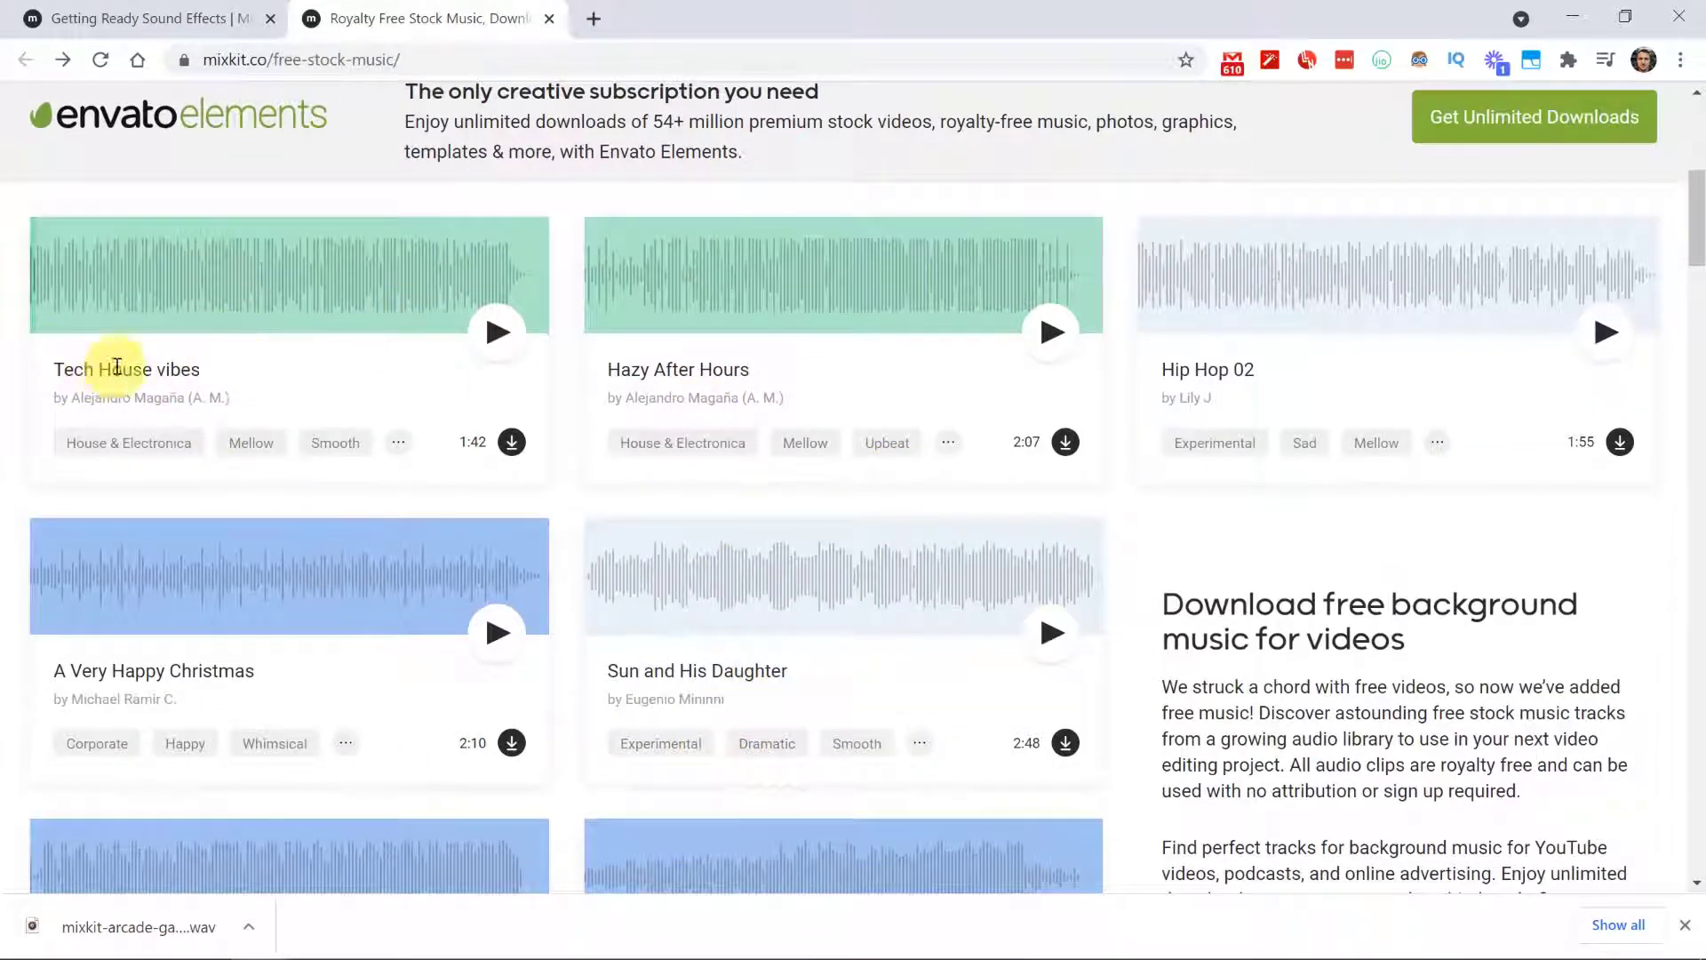
pyautogui.scroll(-5, 929, 598)
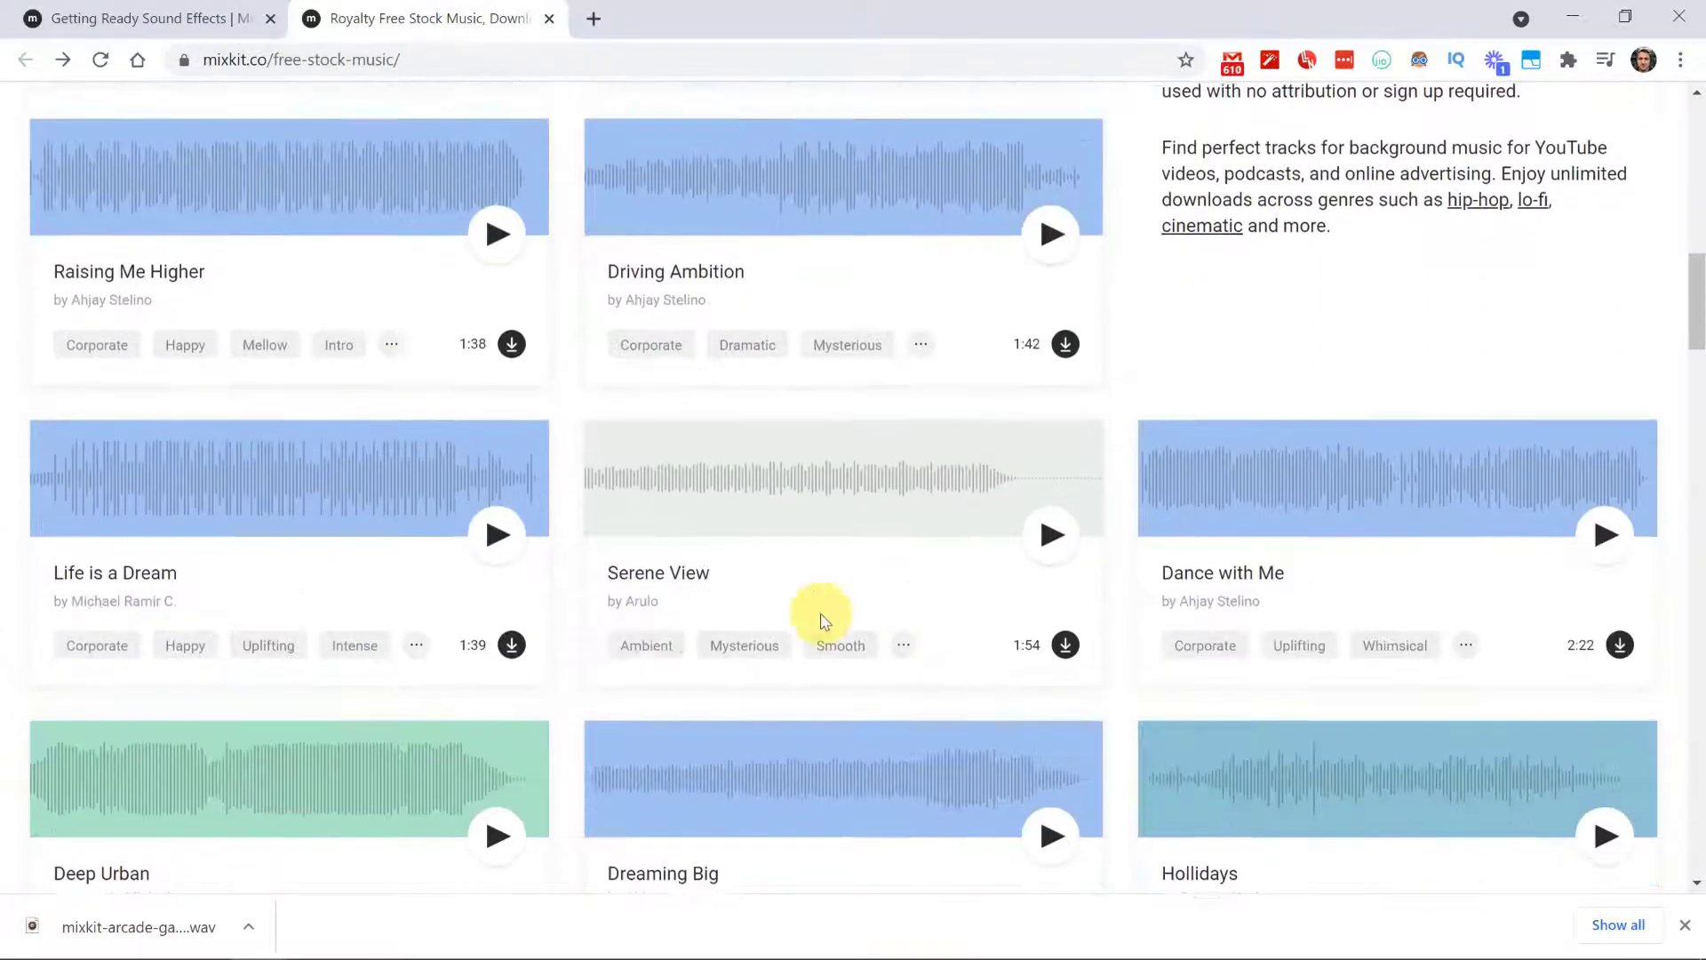
pyautogui.scroll(-10, 651, 626)
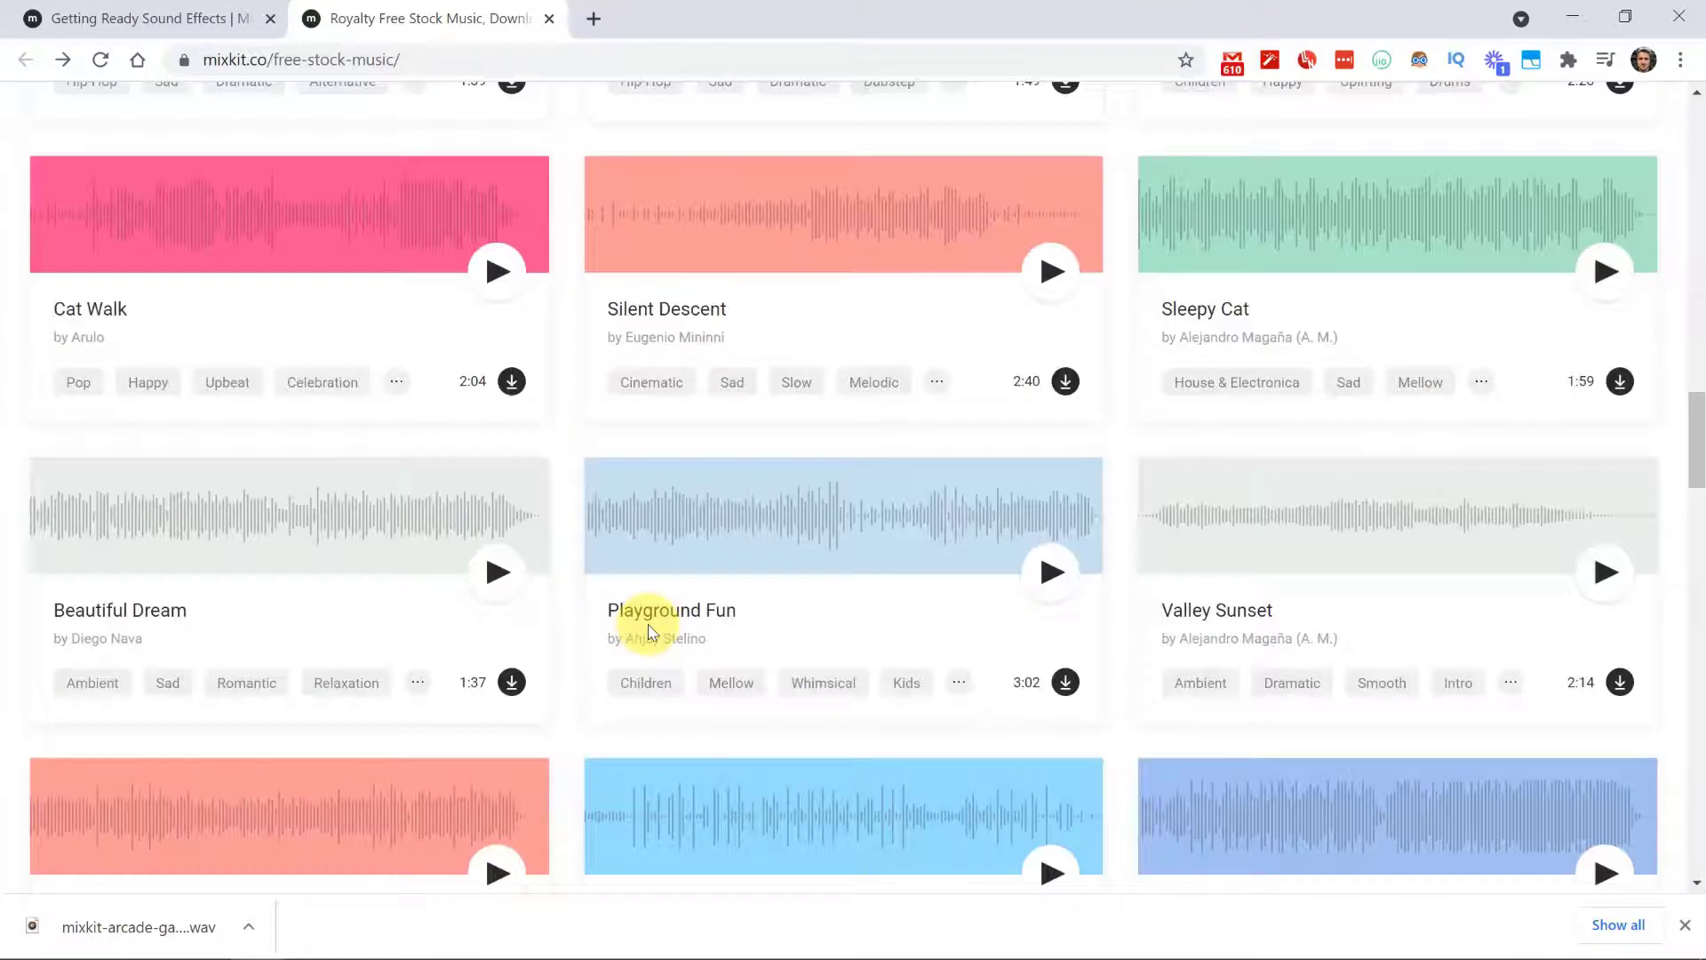
pyautogui.scroll(-5, 649, 633)
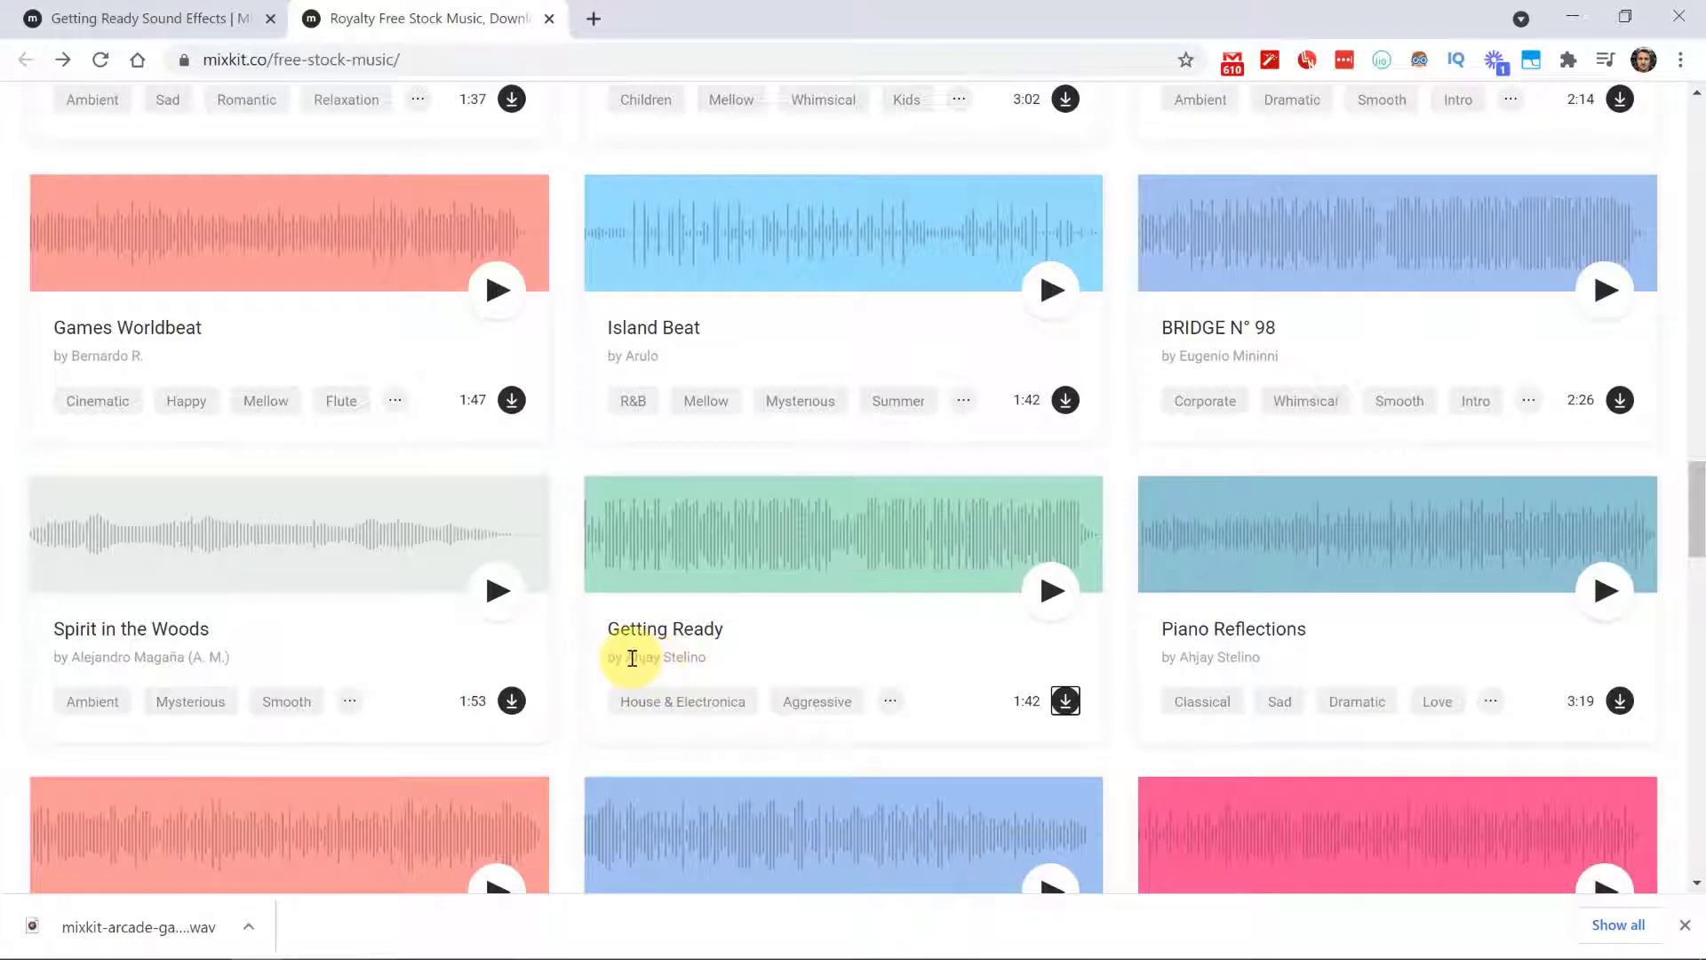
# Download Getting Ready as mixkit-getting-ready-46.mp3 and close the Envato pop-up.
pyautogui.click(1065, 701)
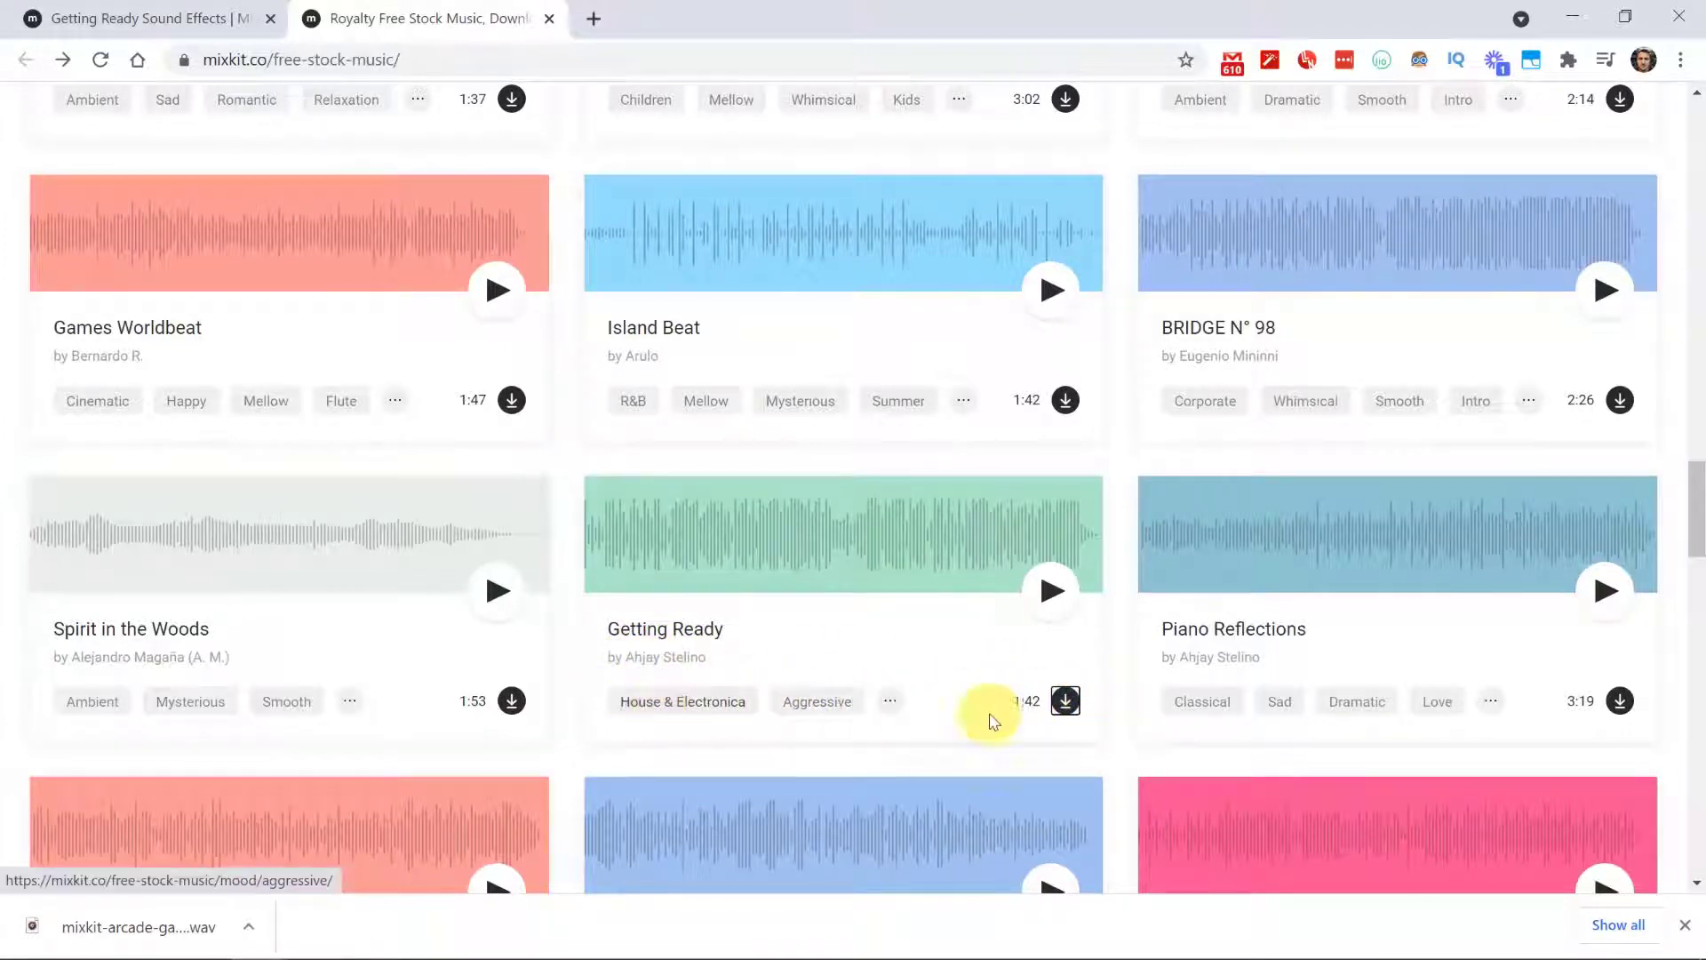
pyautogui.click(1066, 701)
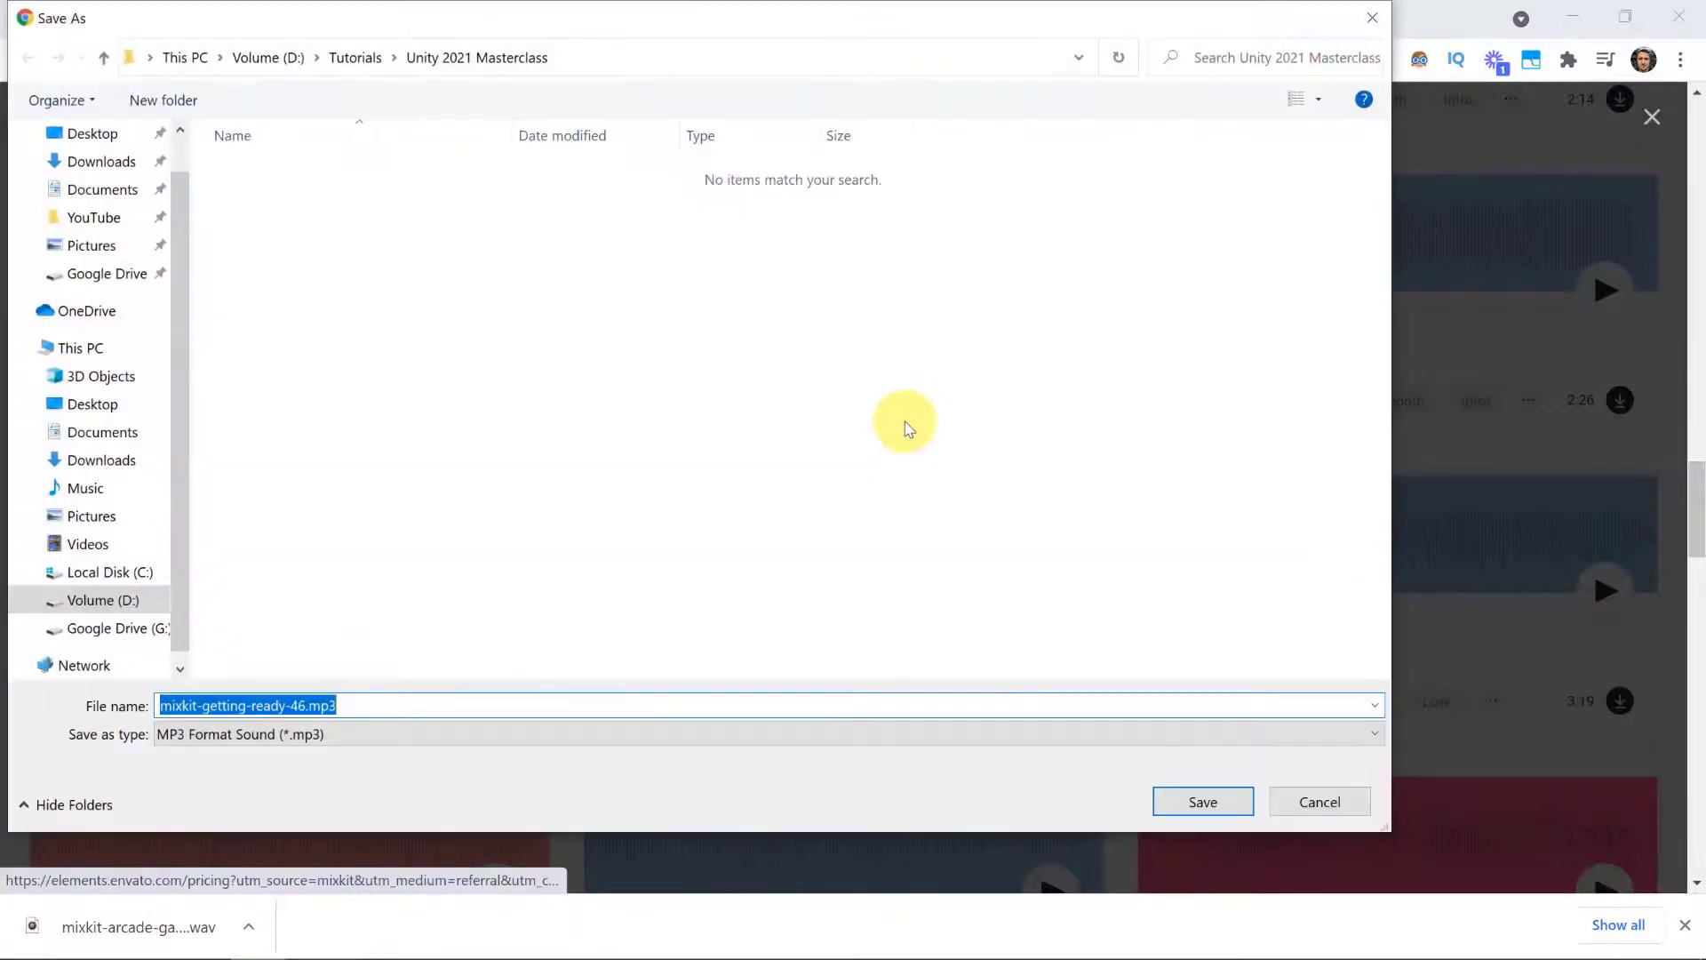
pyautogui.click(1201, 803)
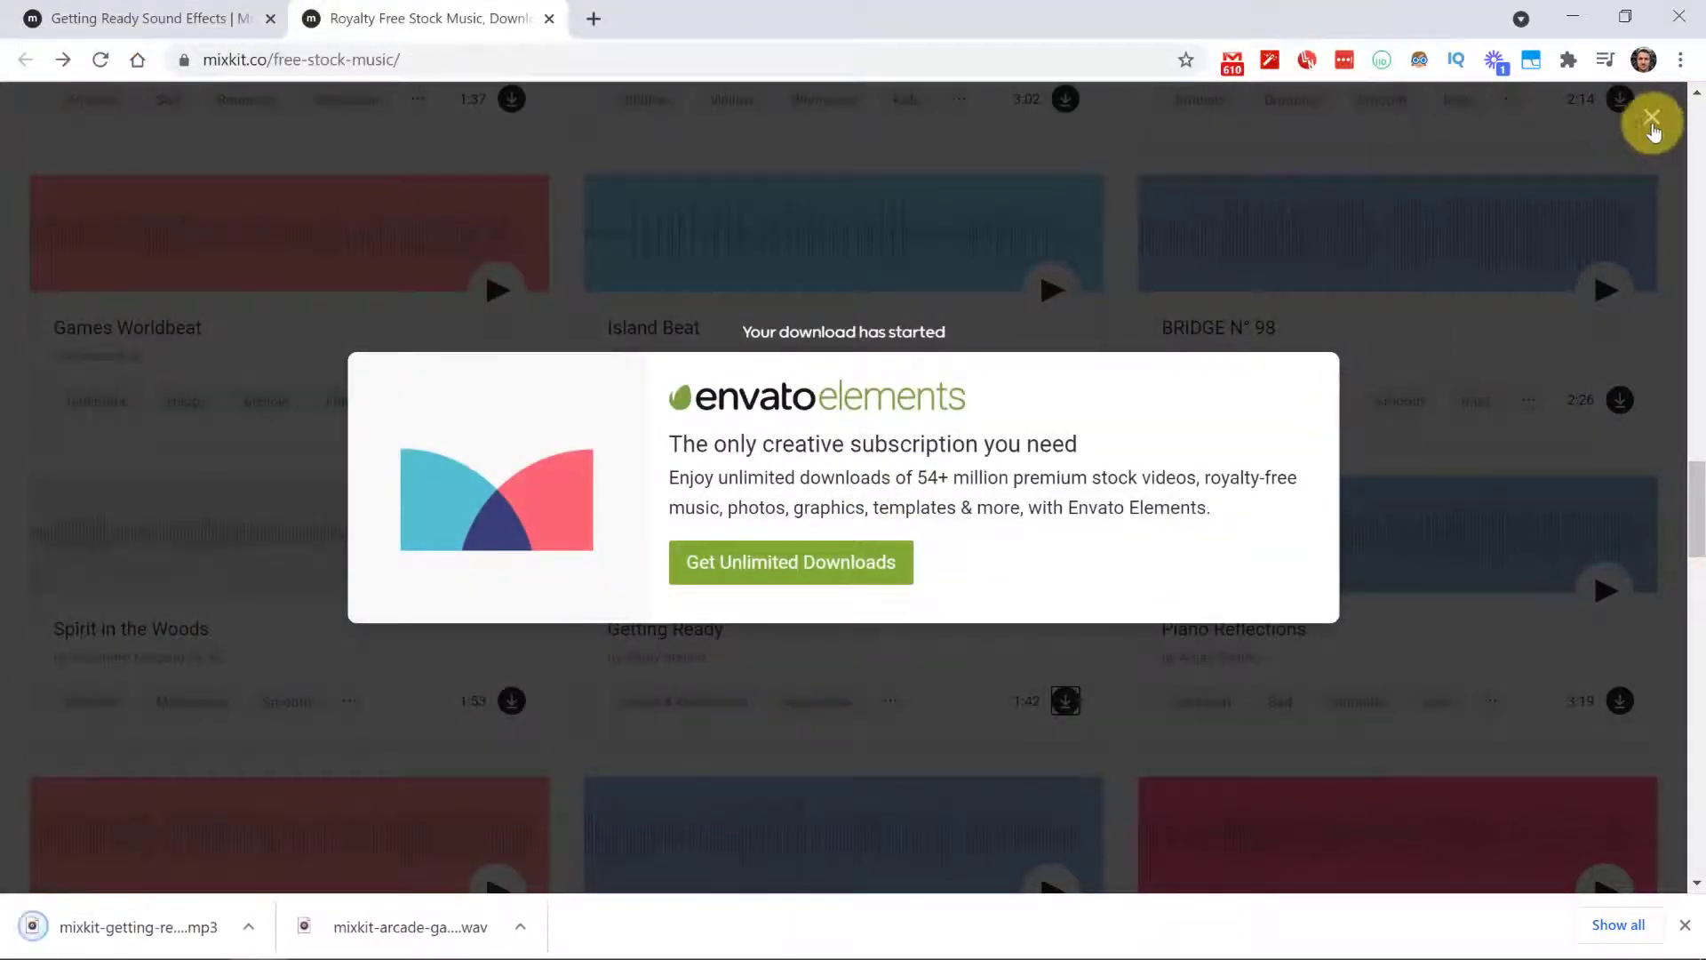
pyautogui.click(1652, 119)
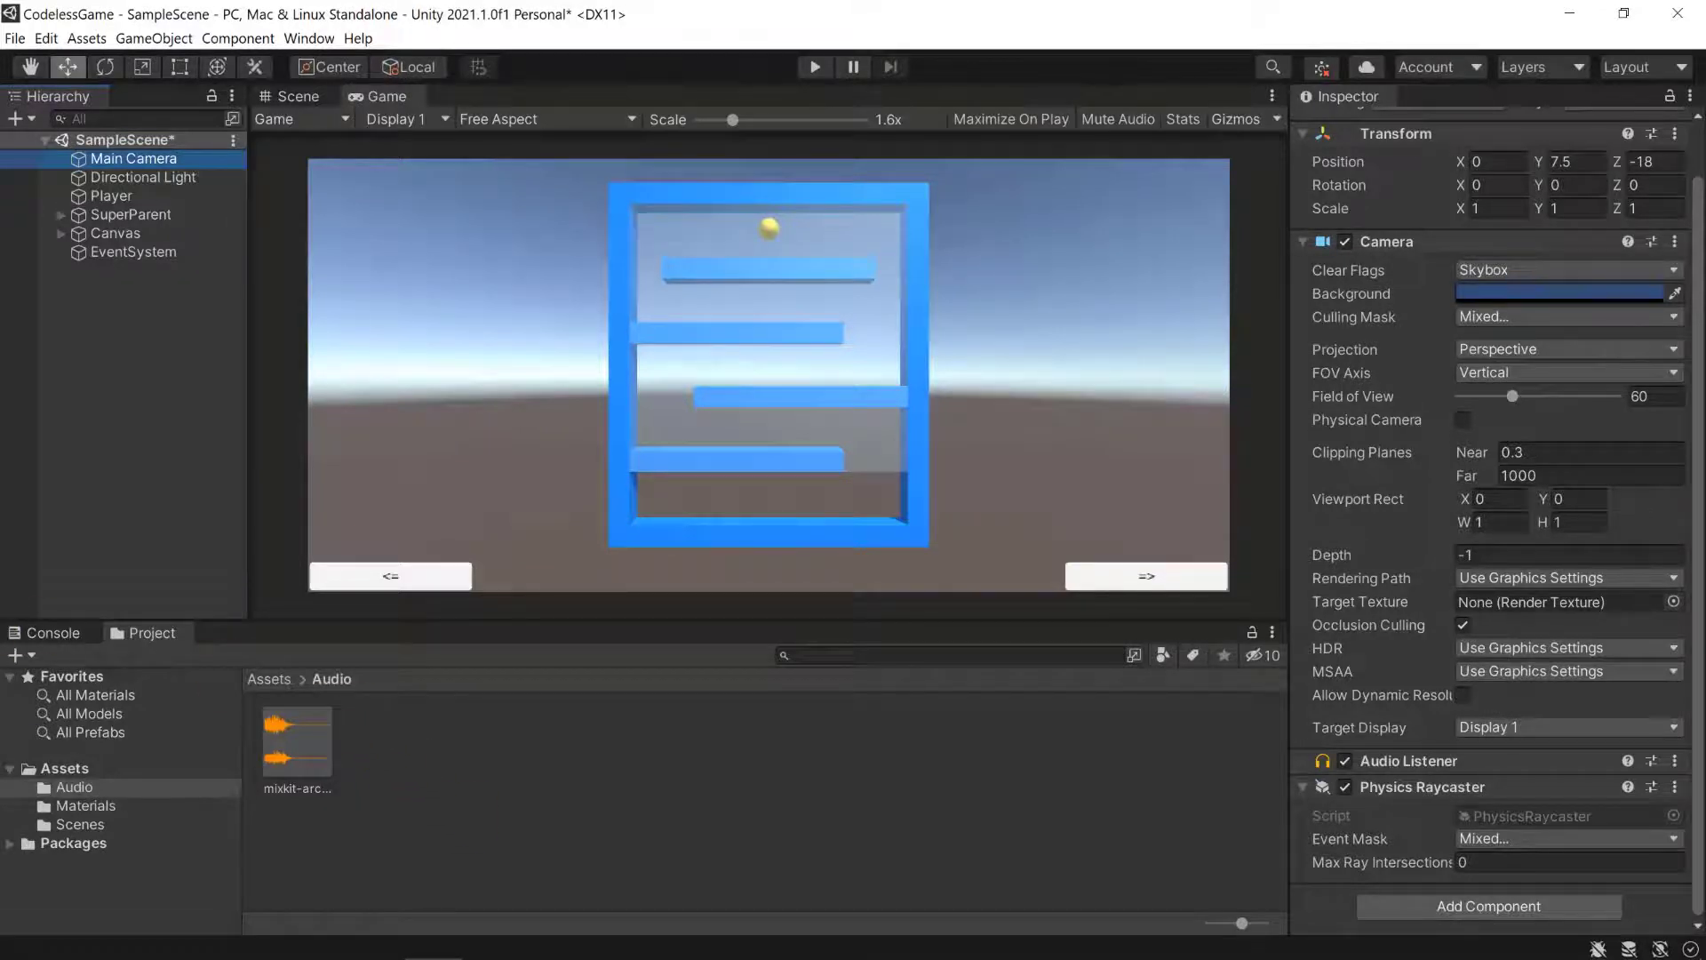
# Import mixkit-getting-ready-46.mp3 into the Unity project via Assets > Import New Asset.
pyautogui.click(402, 782)
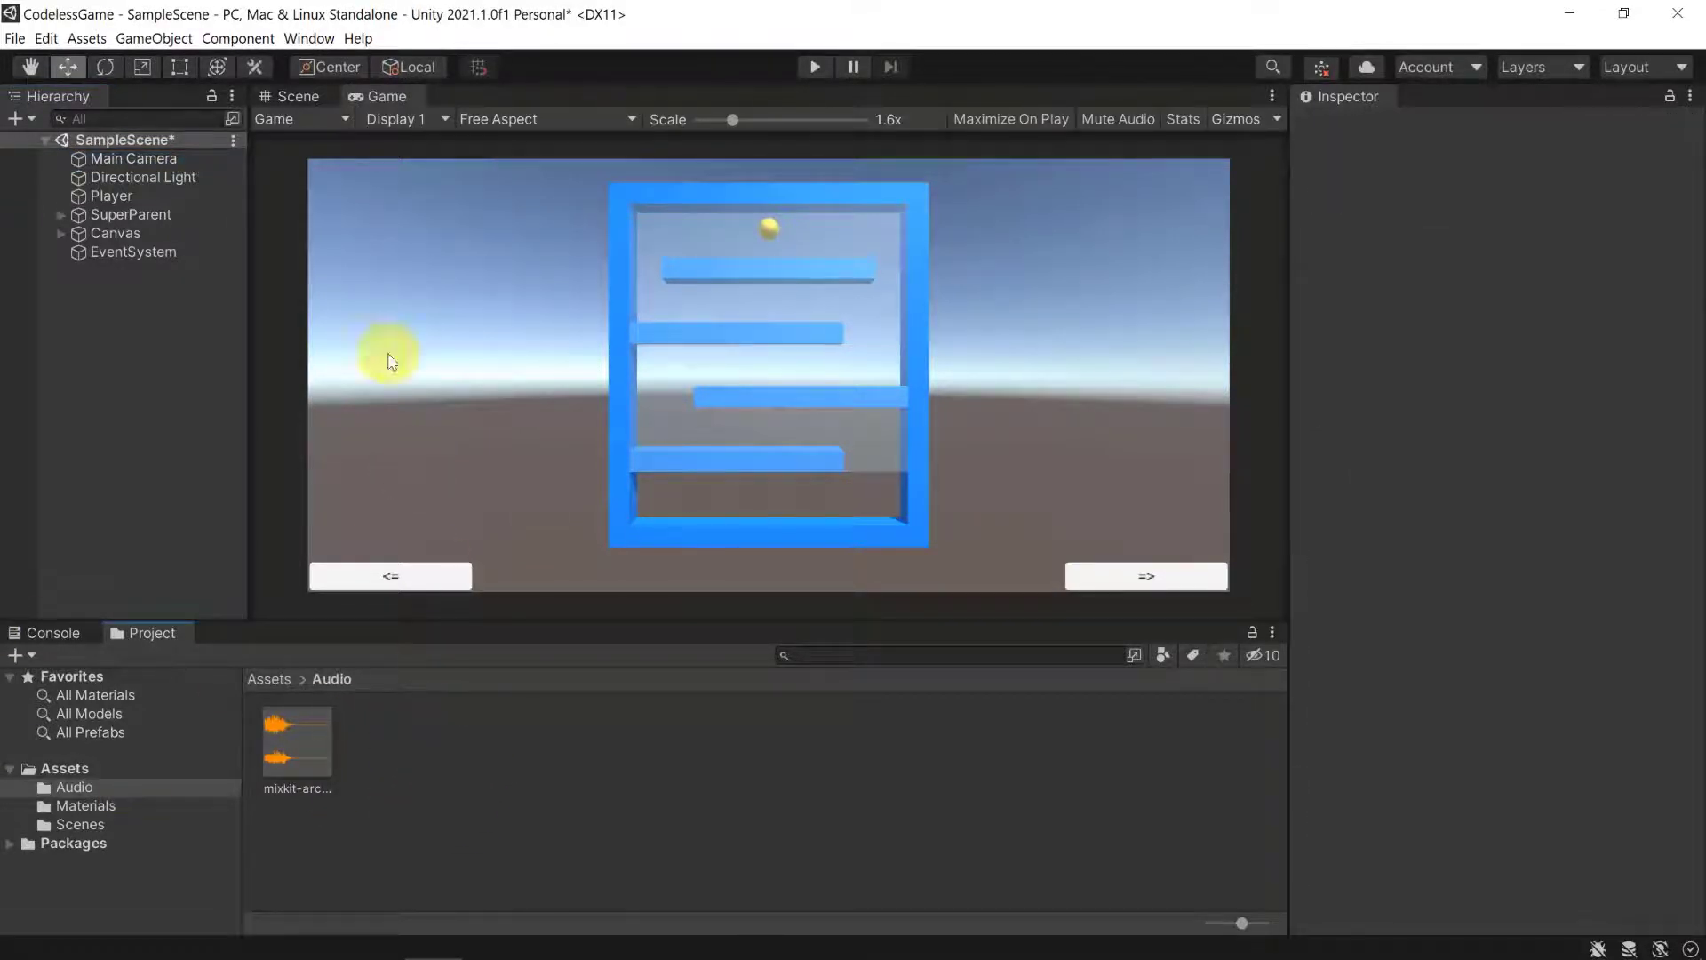
pyautogui.click(86, 38)
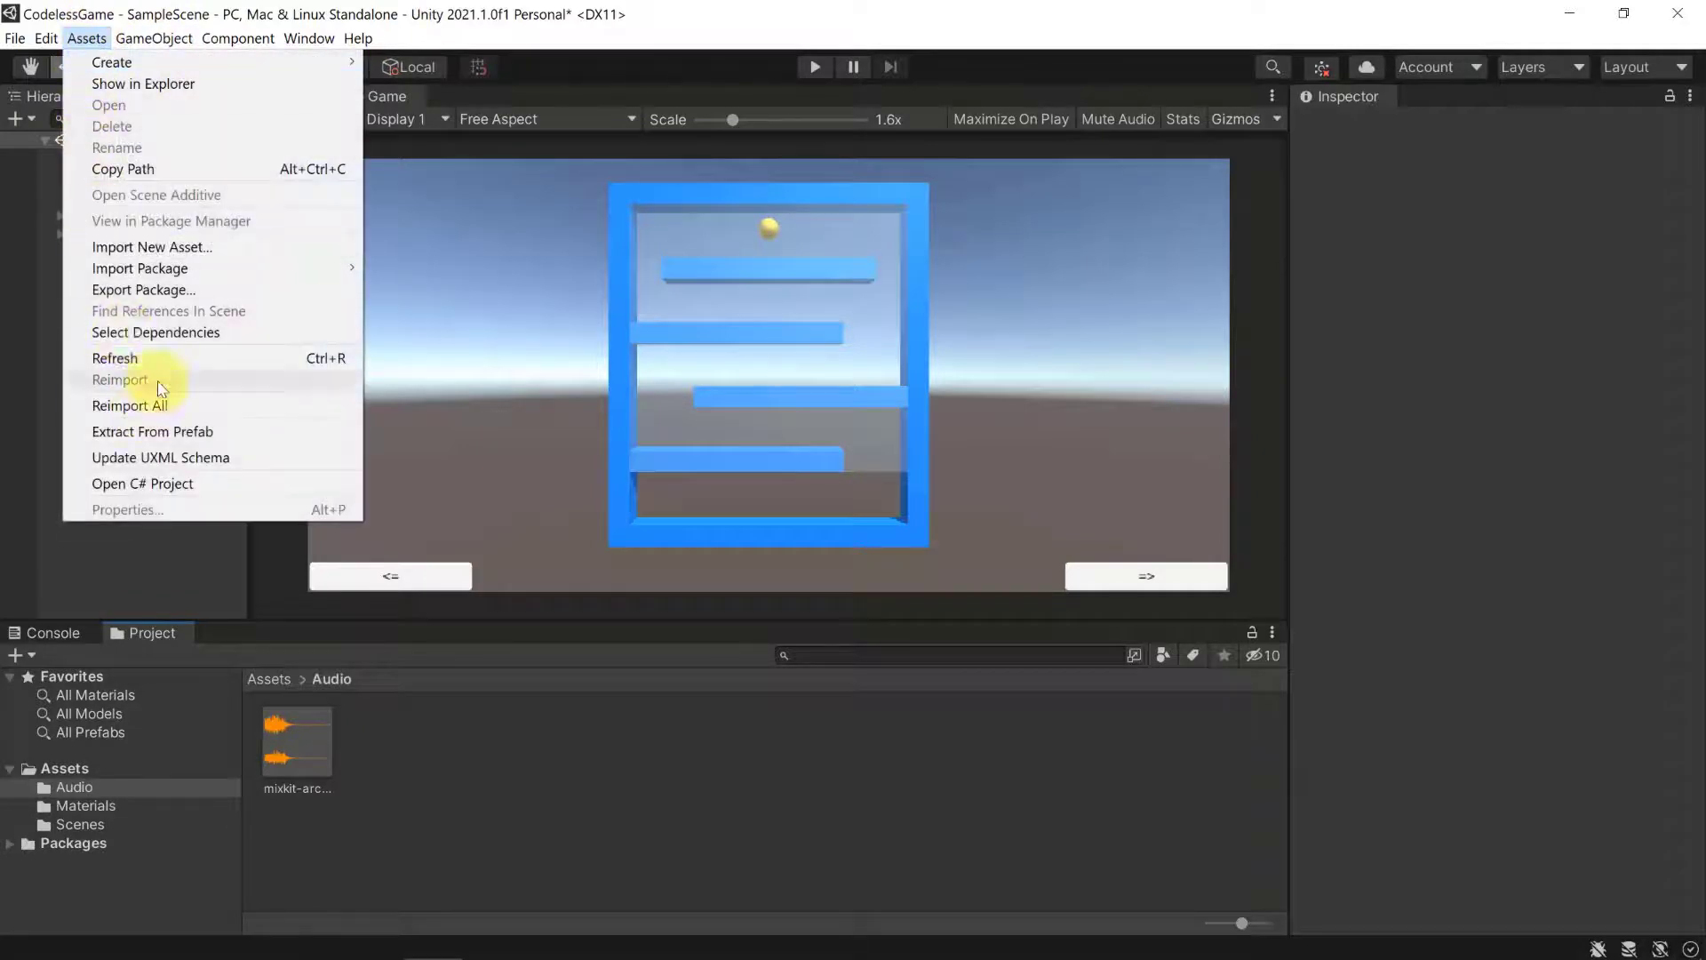
pyautogui.click(150, 247)
pyautogui.click(305, 251)
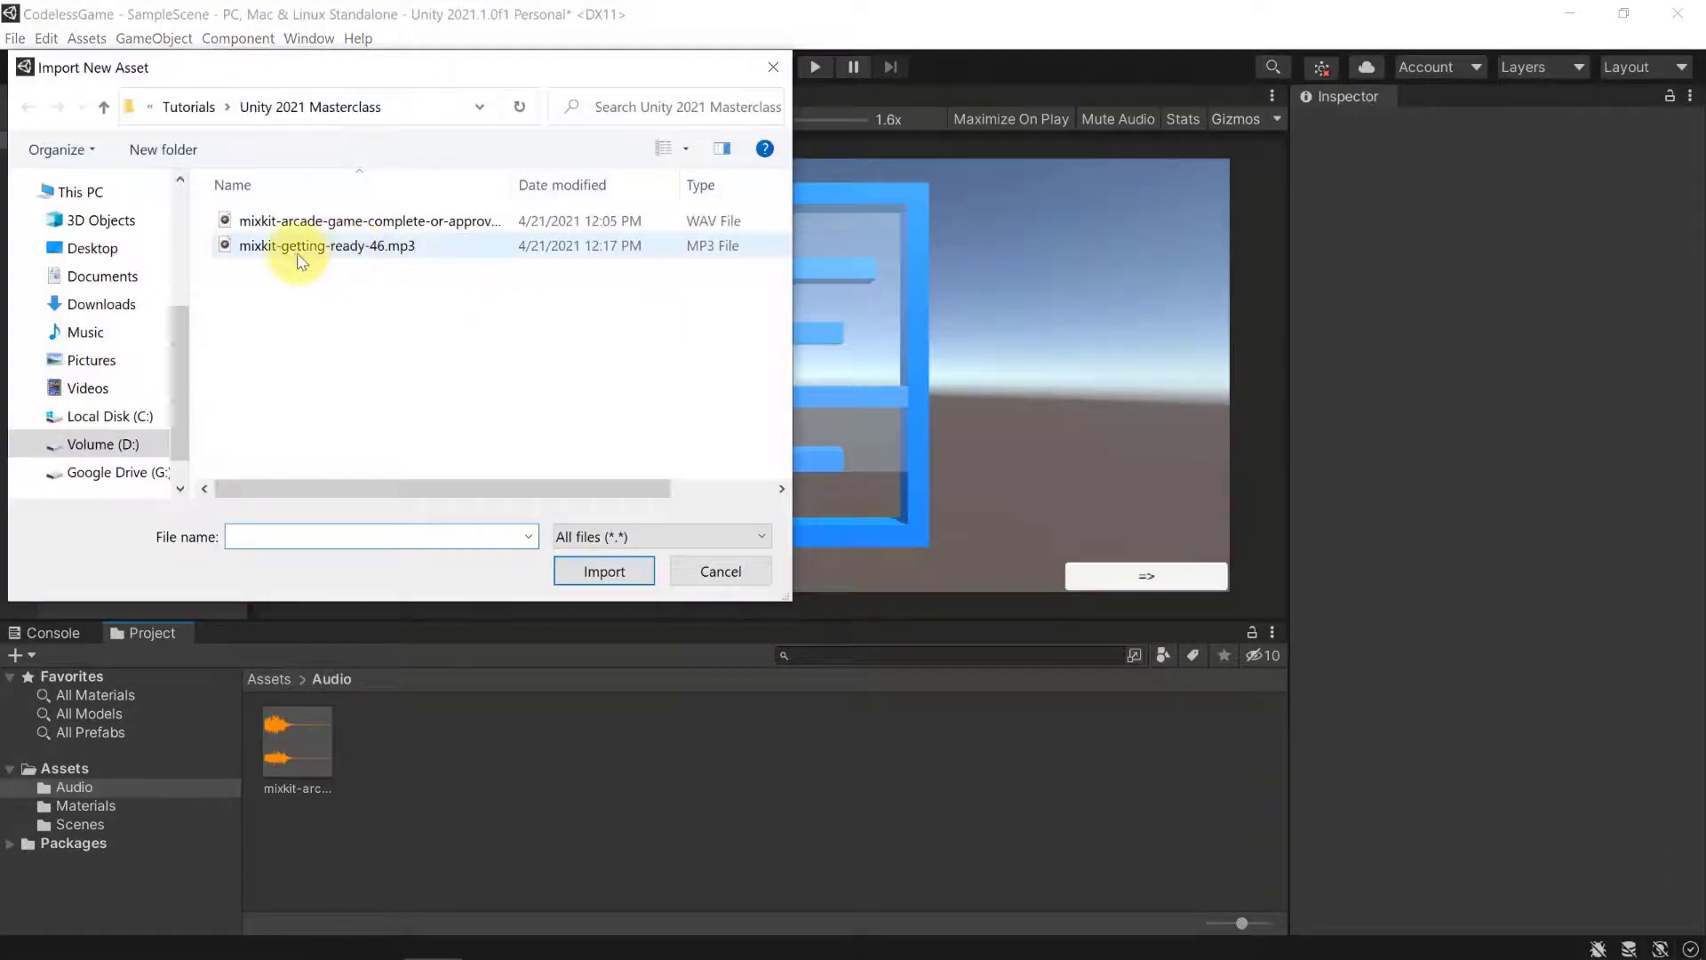
pyautogui.doubleClick(426, 255)
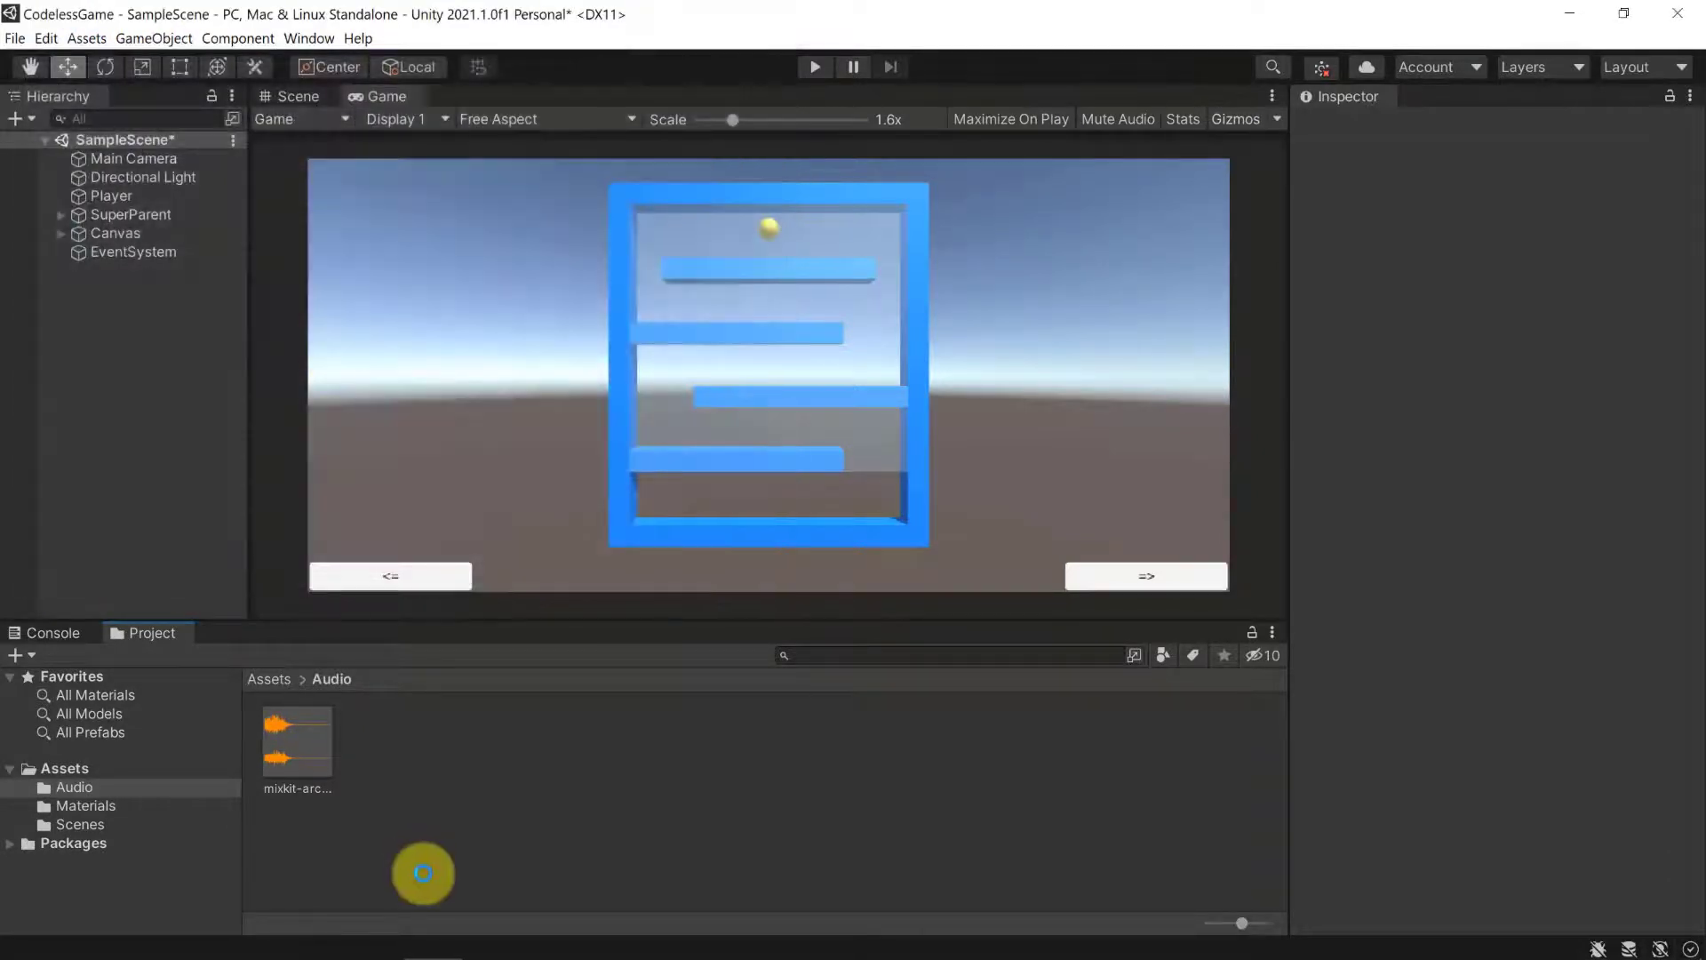
# Move the imported clip into the Audio folder beside the mission-complete clip.
pyautogui.click(270, 679)
pyautogui.moveTo(569, 746); pyautogui.dragTo(283, 744)
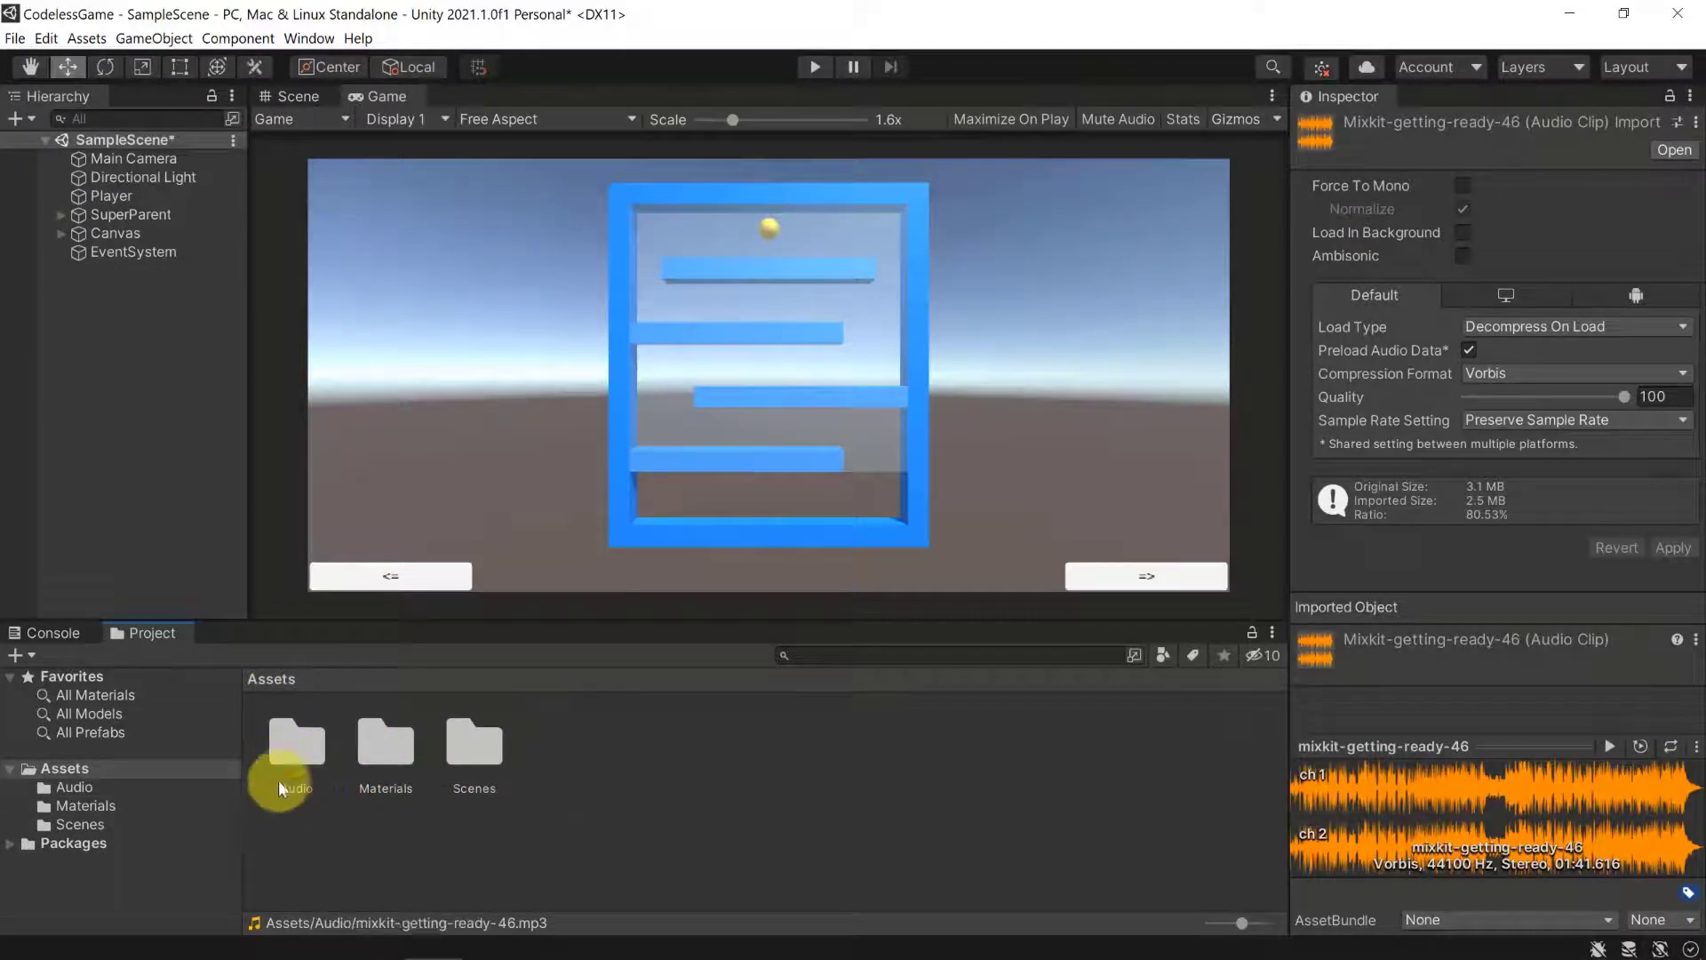
pyautogui.click(284, 764)
pyautogui.doubleClick(296, 738)
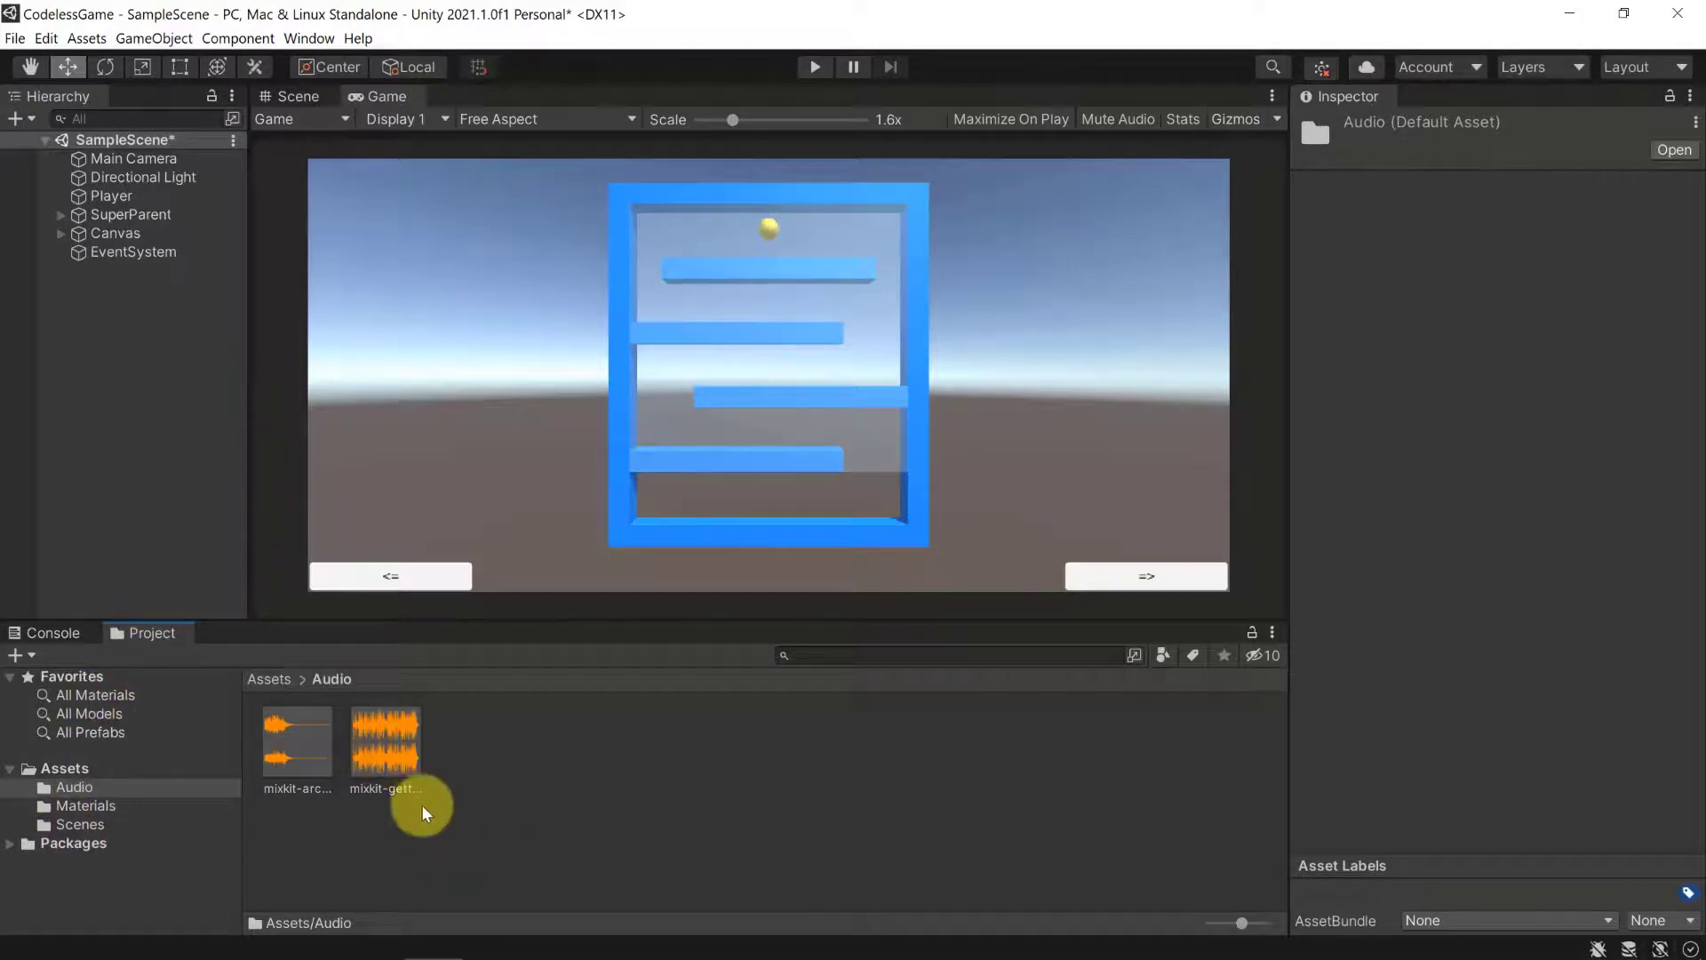
# Add an Audio Source component to the Main Camera.
pyautogui.click(130, 157)
pyautogui.scroll(-2, 1479, 492)
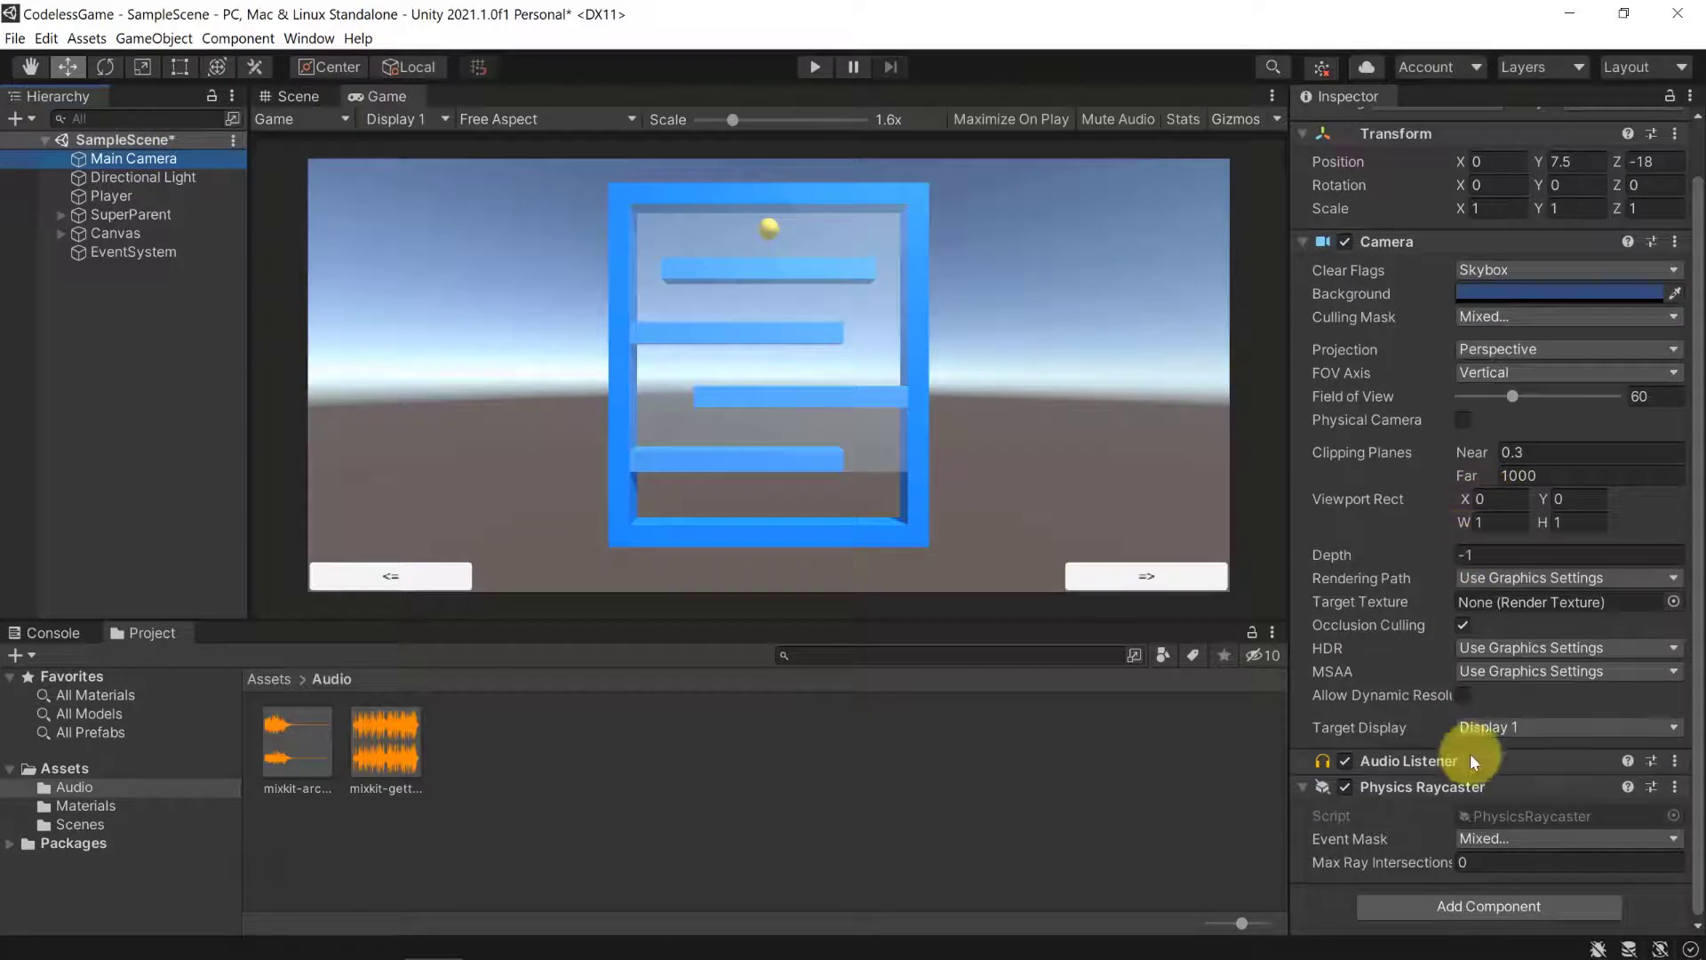
pyautogui.click(1445, 905)
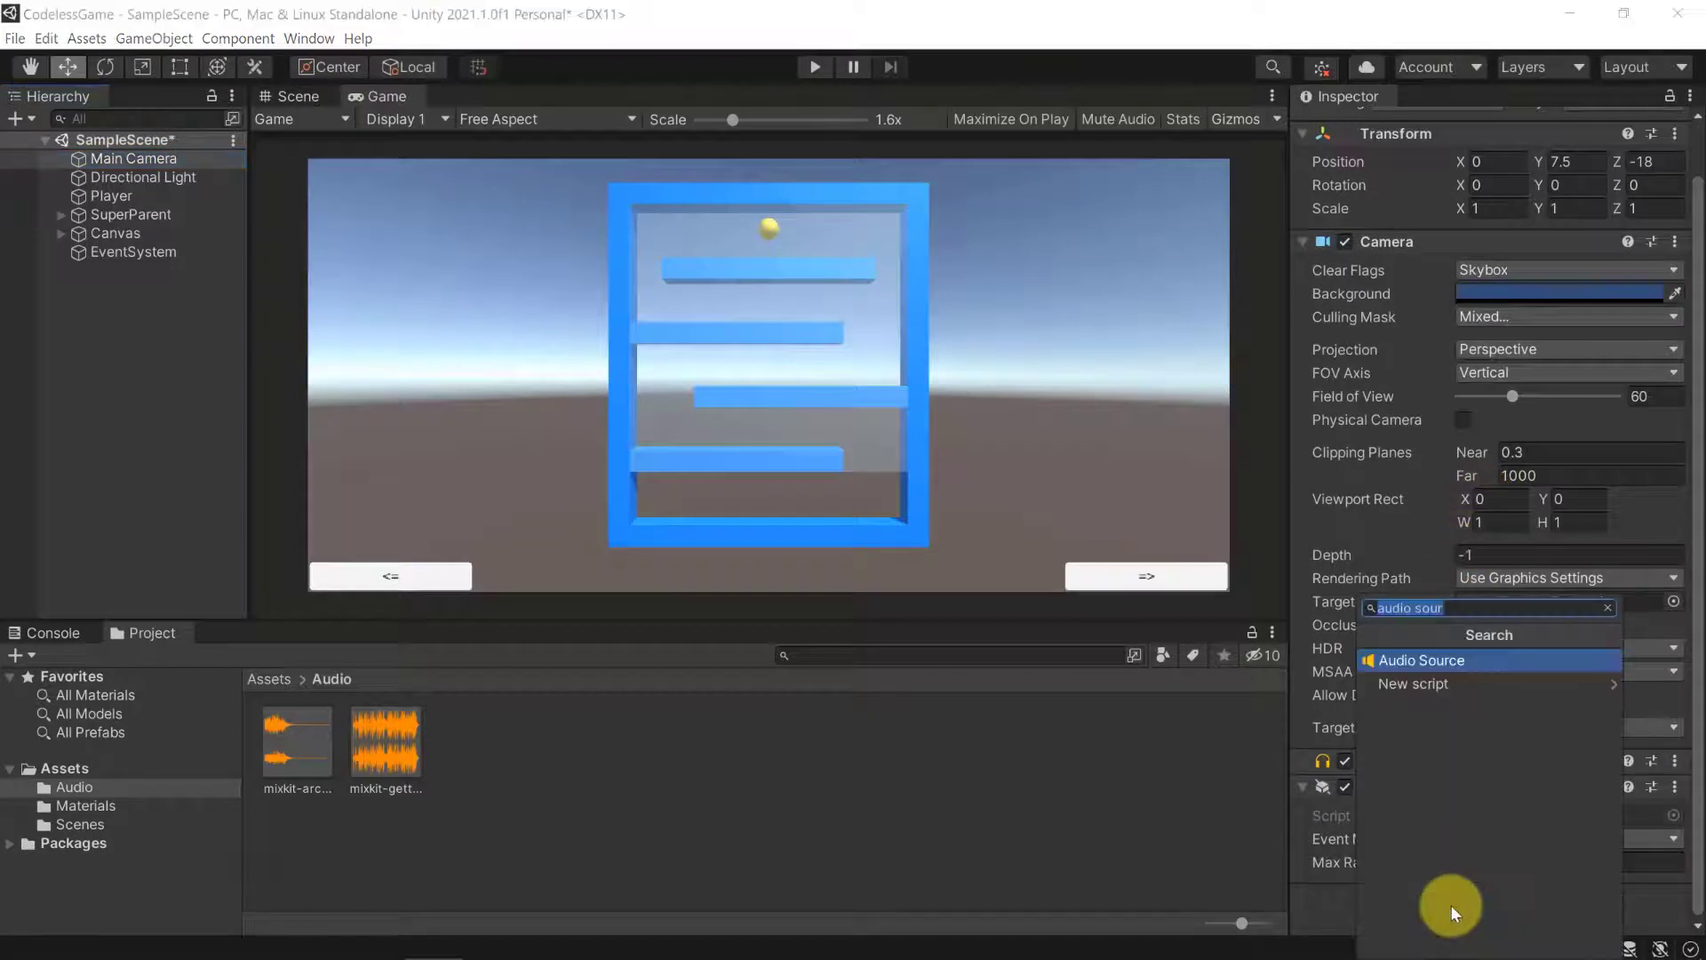
pyautogui.click(1430, 658)
pyautogui.scroll(-8, 1404, 658)
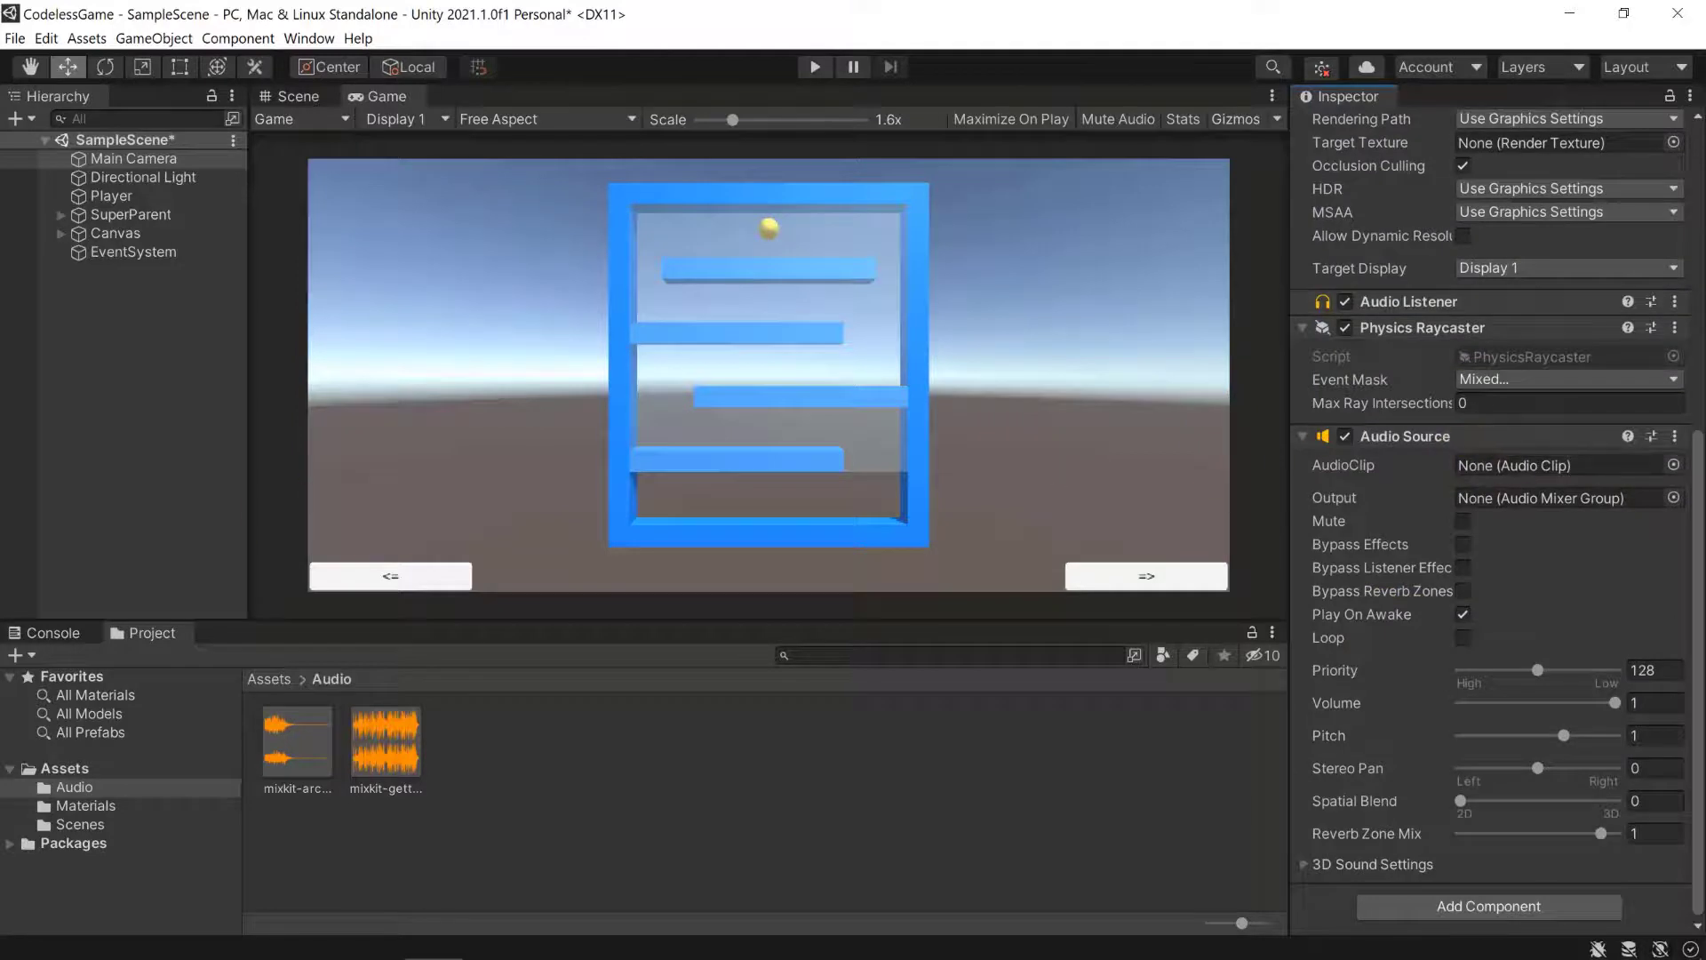
# Assign mixkit-getting-ready-46 as the Audio Source clip and lower Volume to 0.209.
pyautogui.moveTo(411, 743); pyautogui.dragTo(1528, 465)
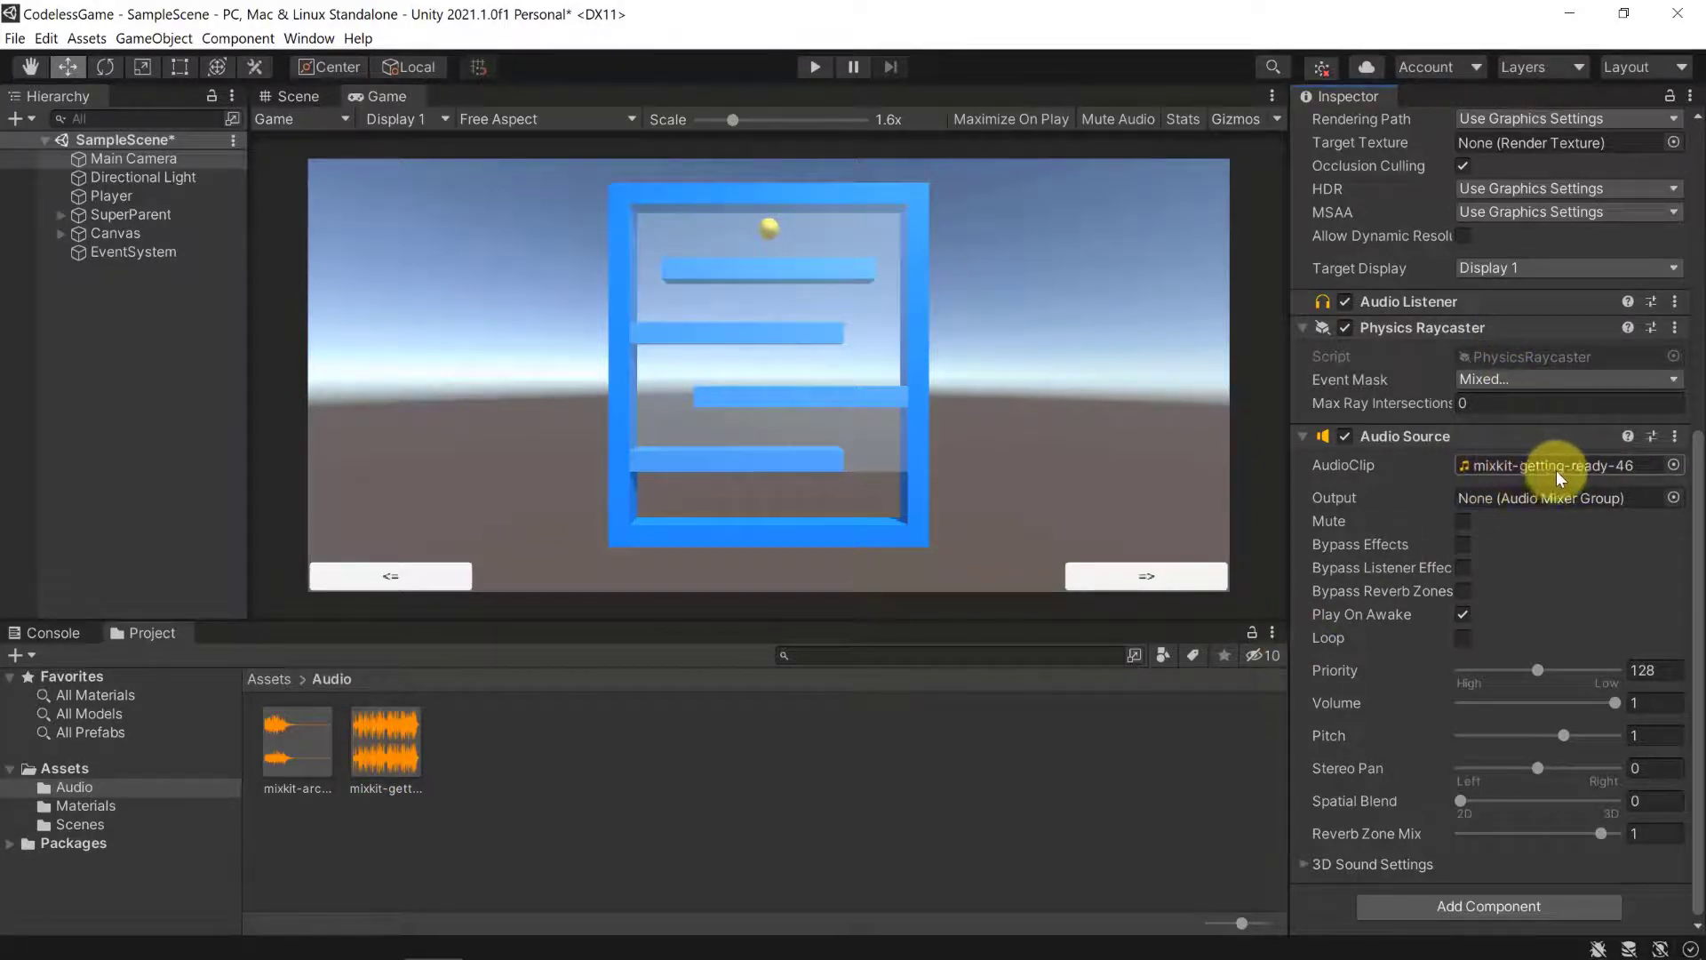
pyautogui.click(1268, 457)
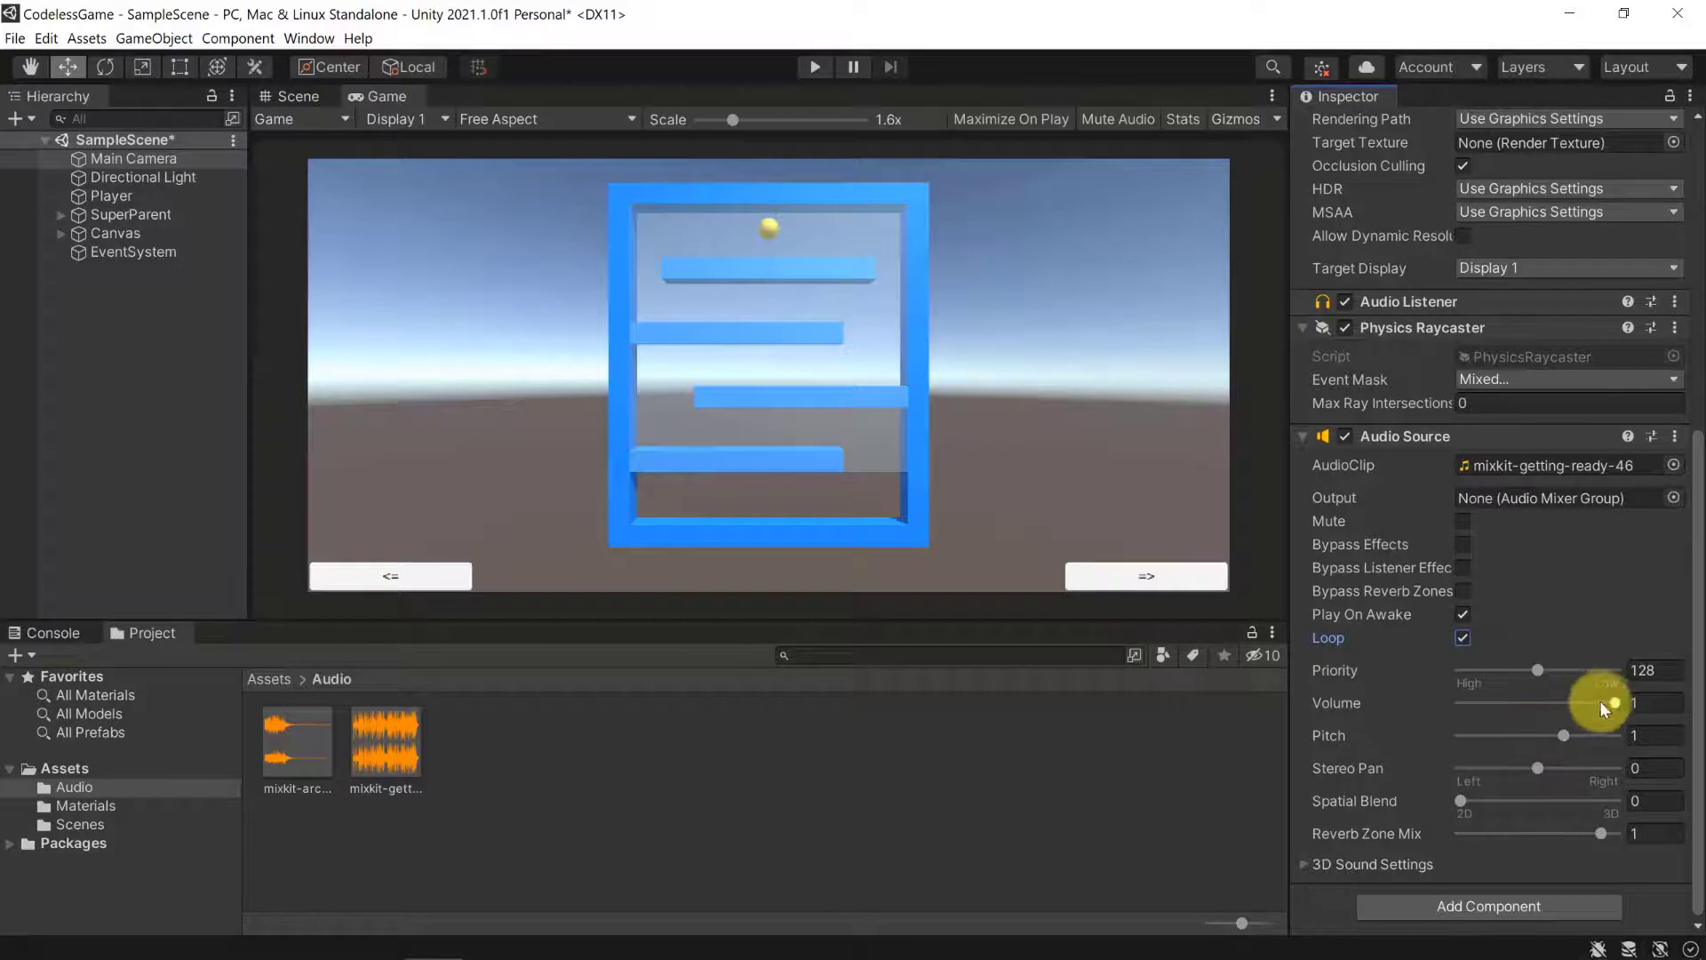
pyautogui.moveTo(1611, 702); pyautogui.dragTo(1491, 702)
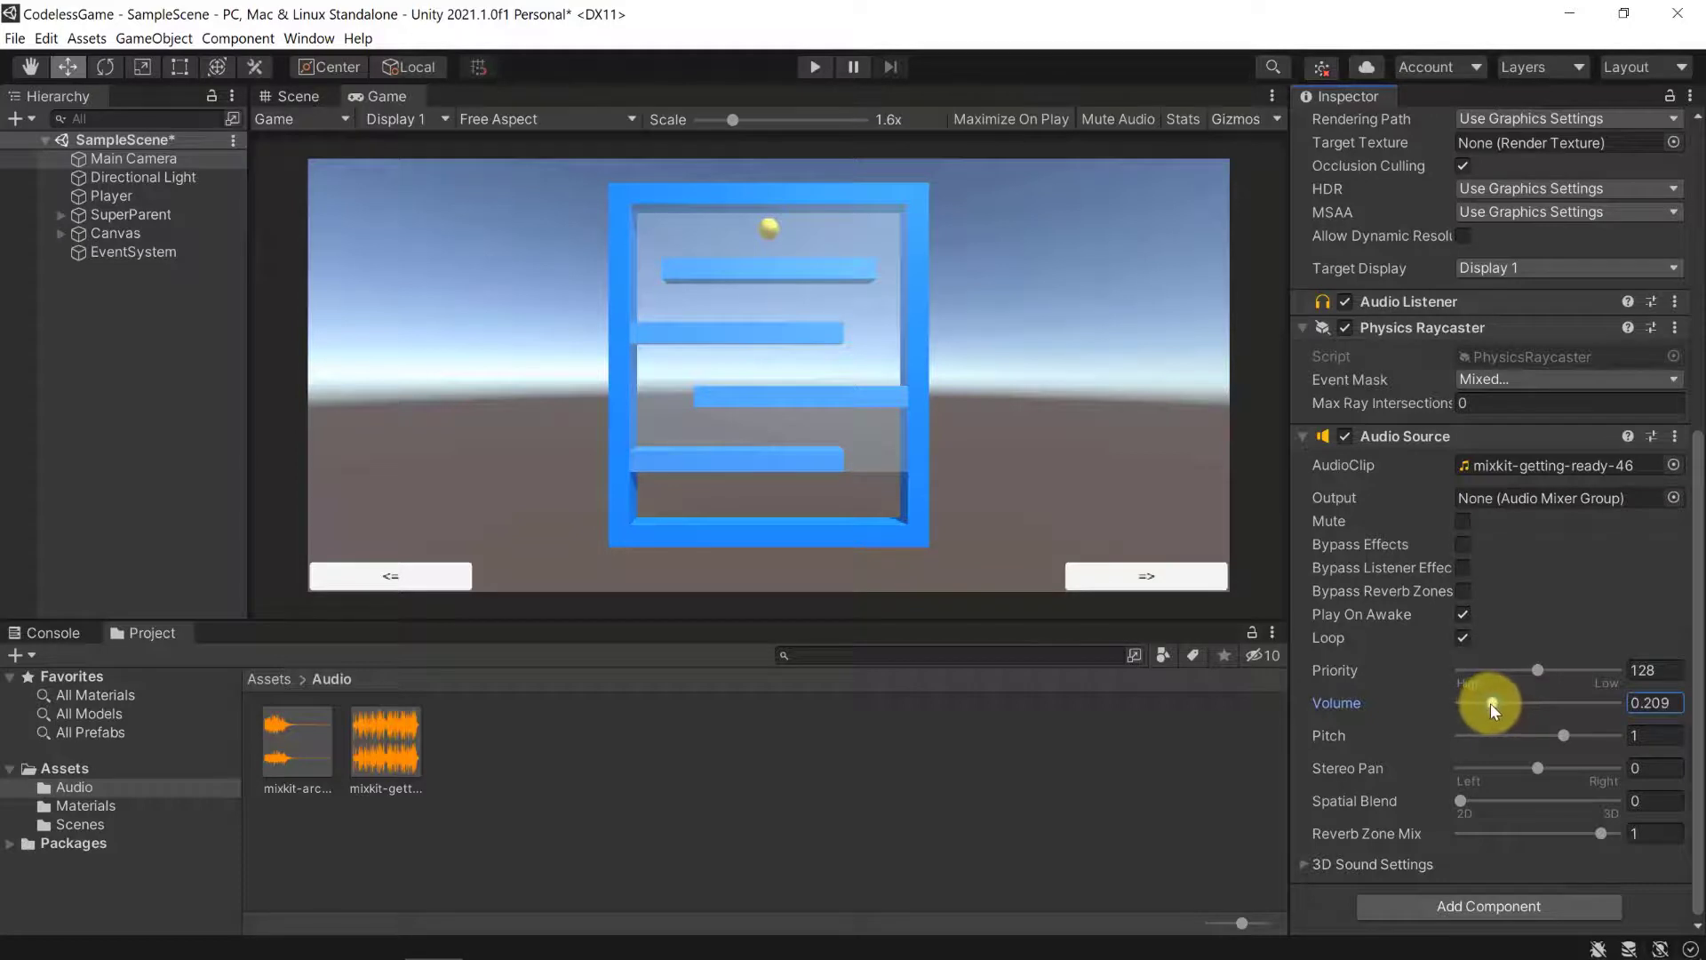
pyautogui.click(814, 67)
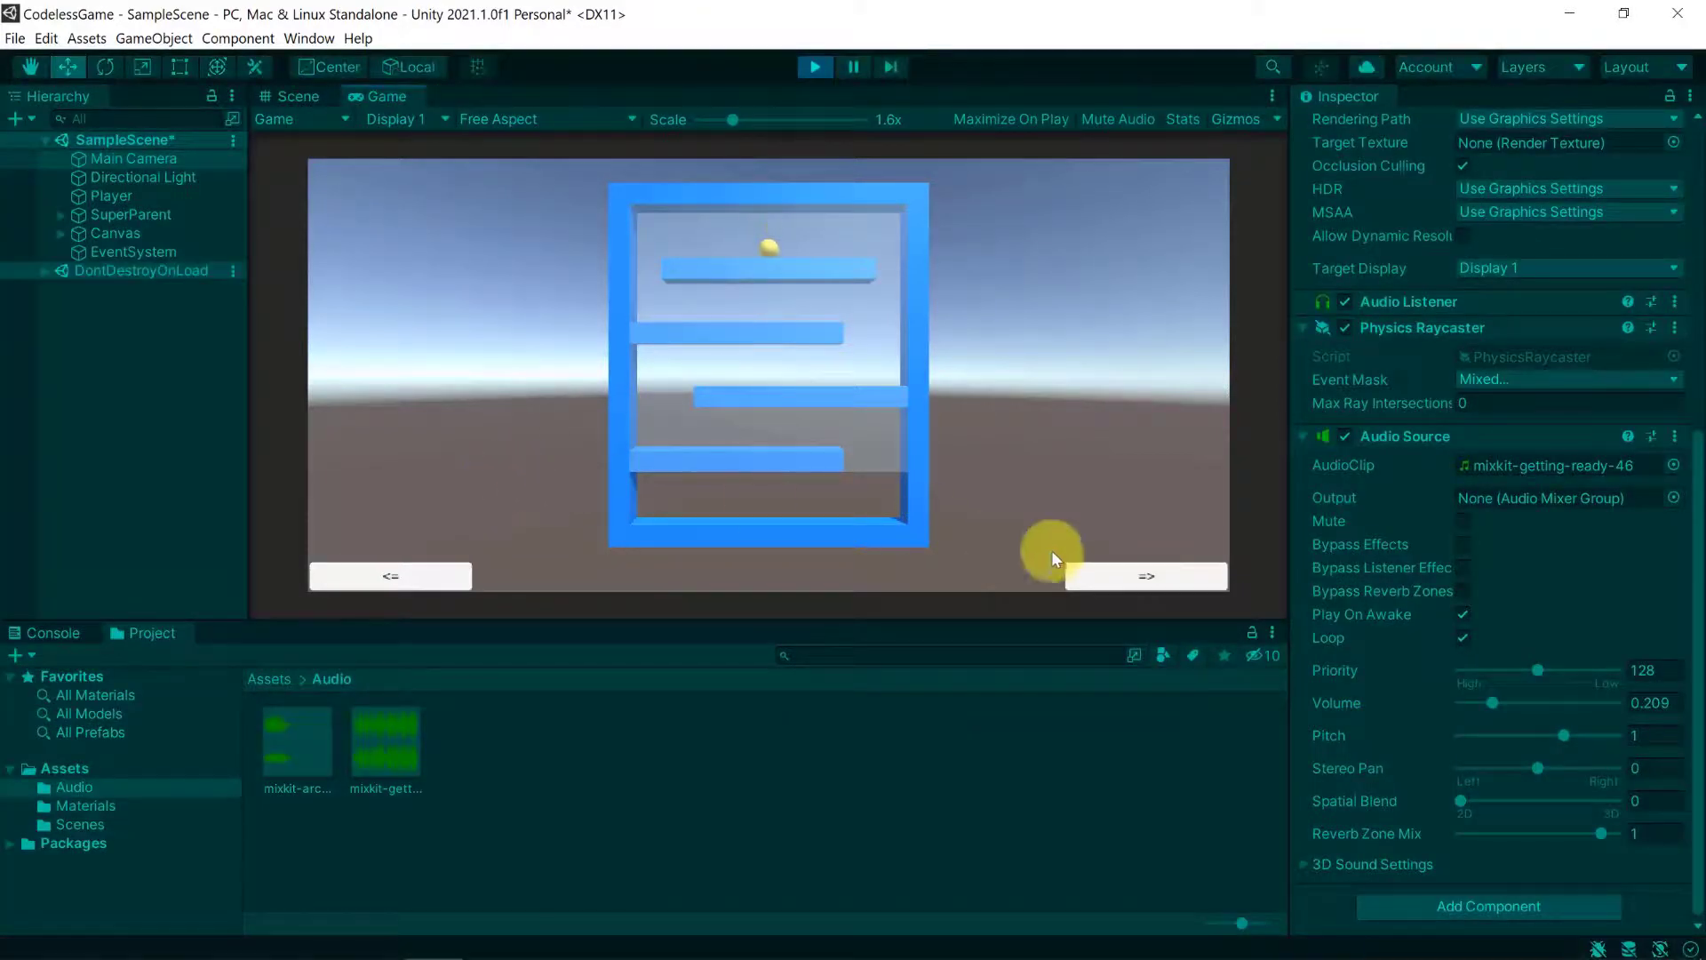
pyautogui.click(1118, 576)
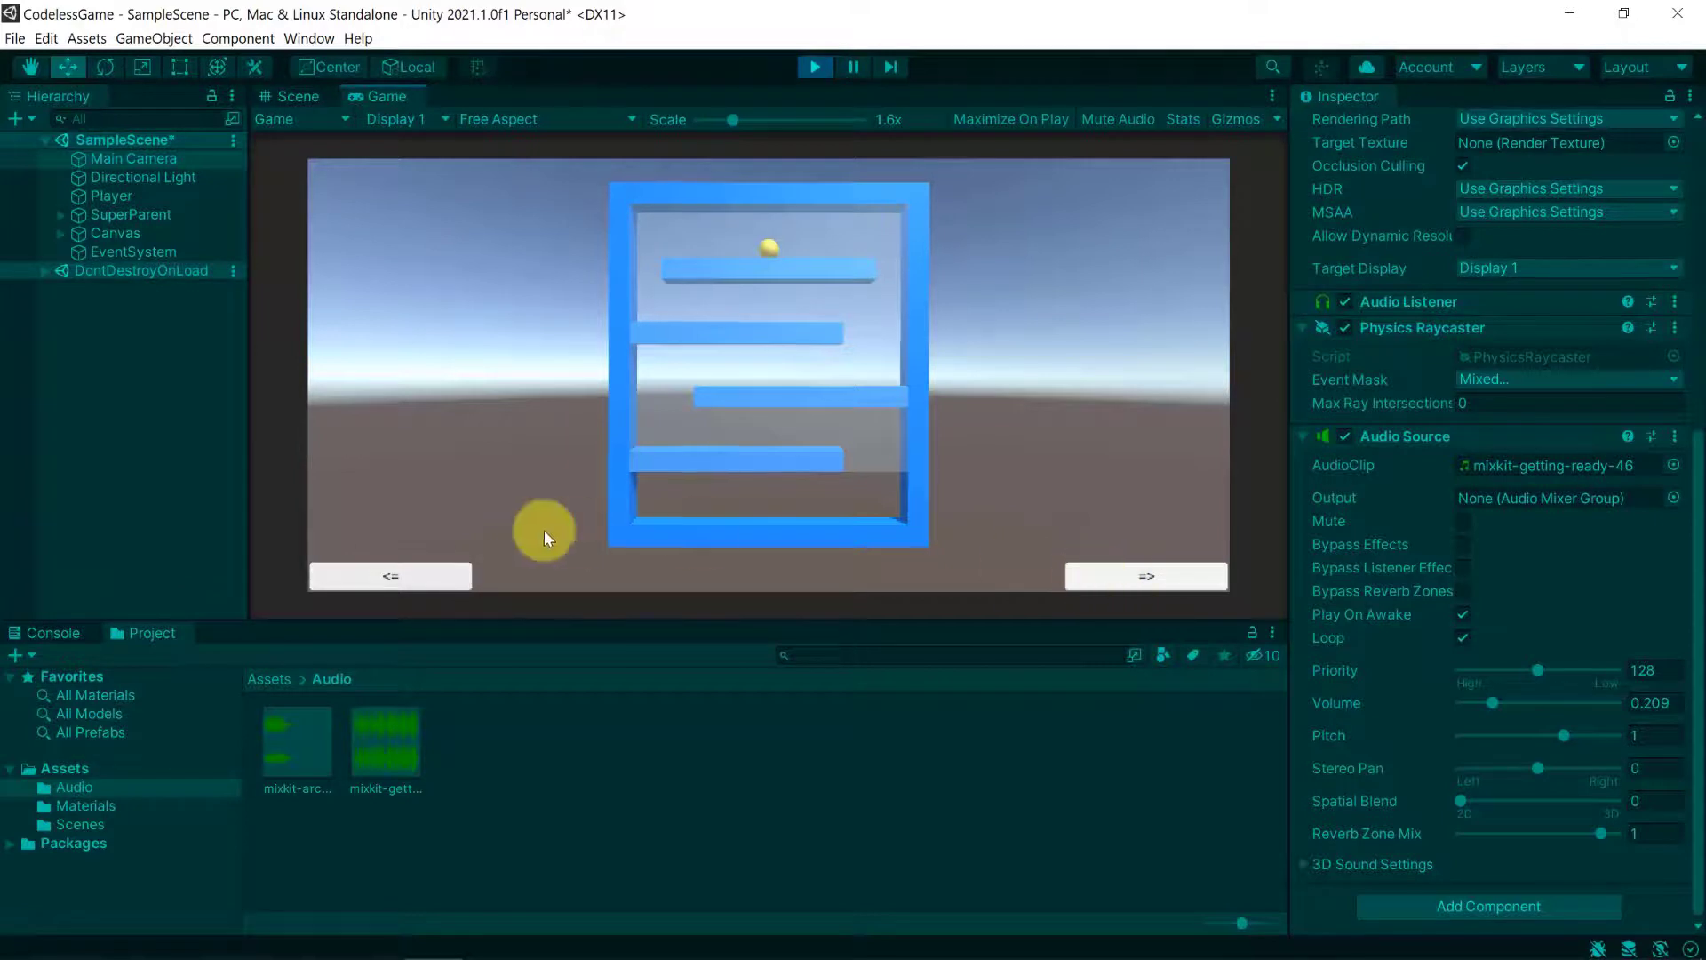
pyautogui.click(382, 579)
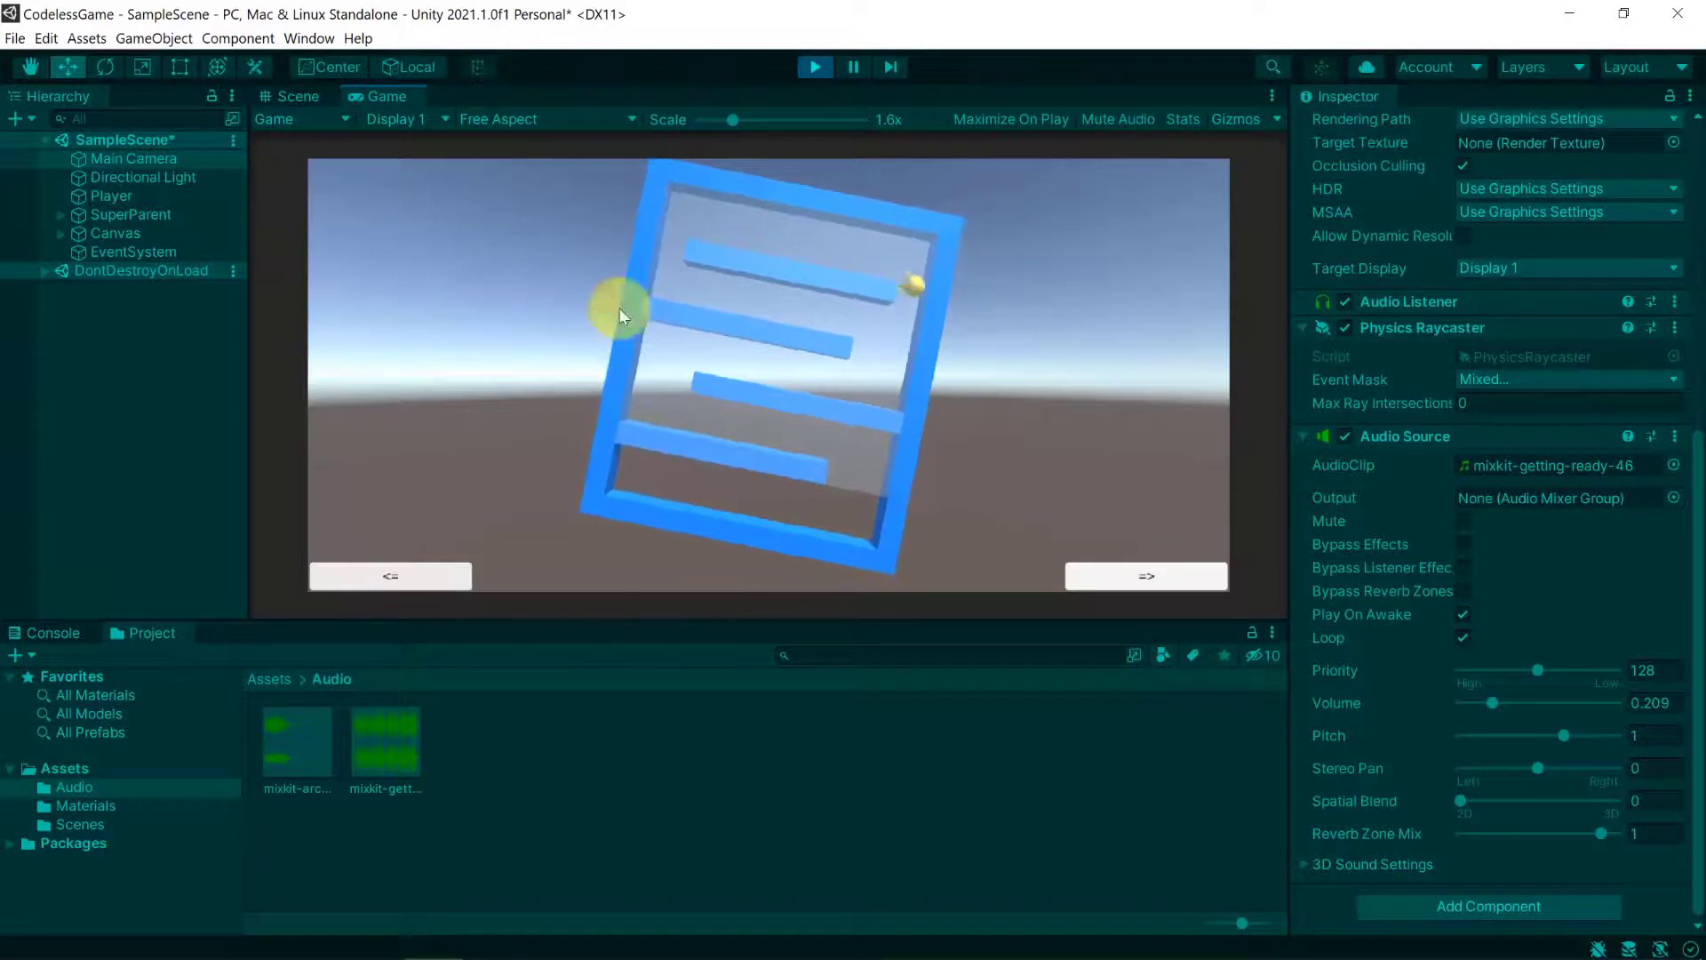
pyautogui.click(813, 67)
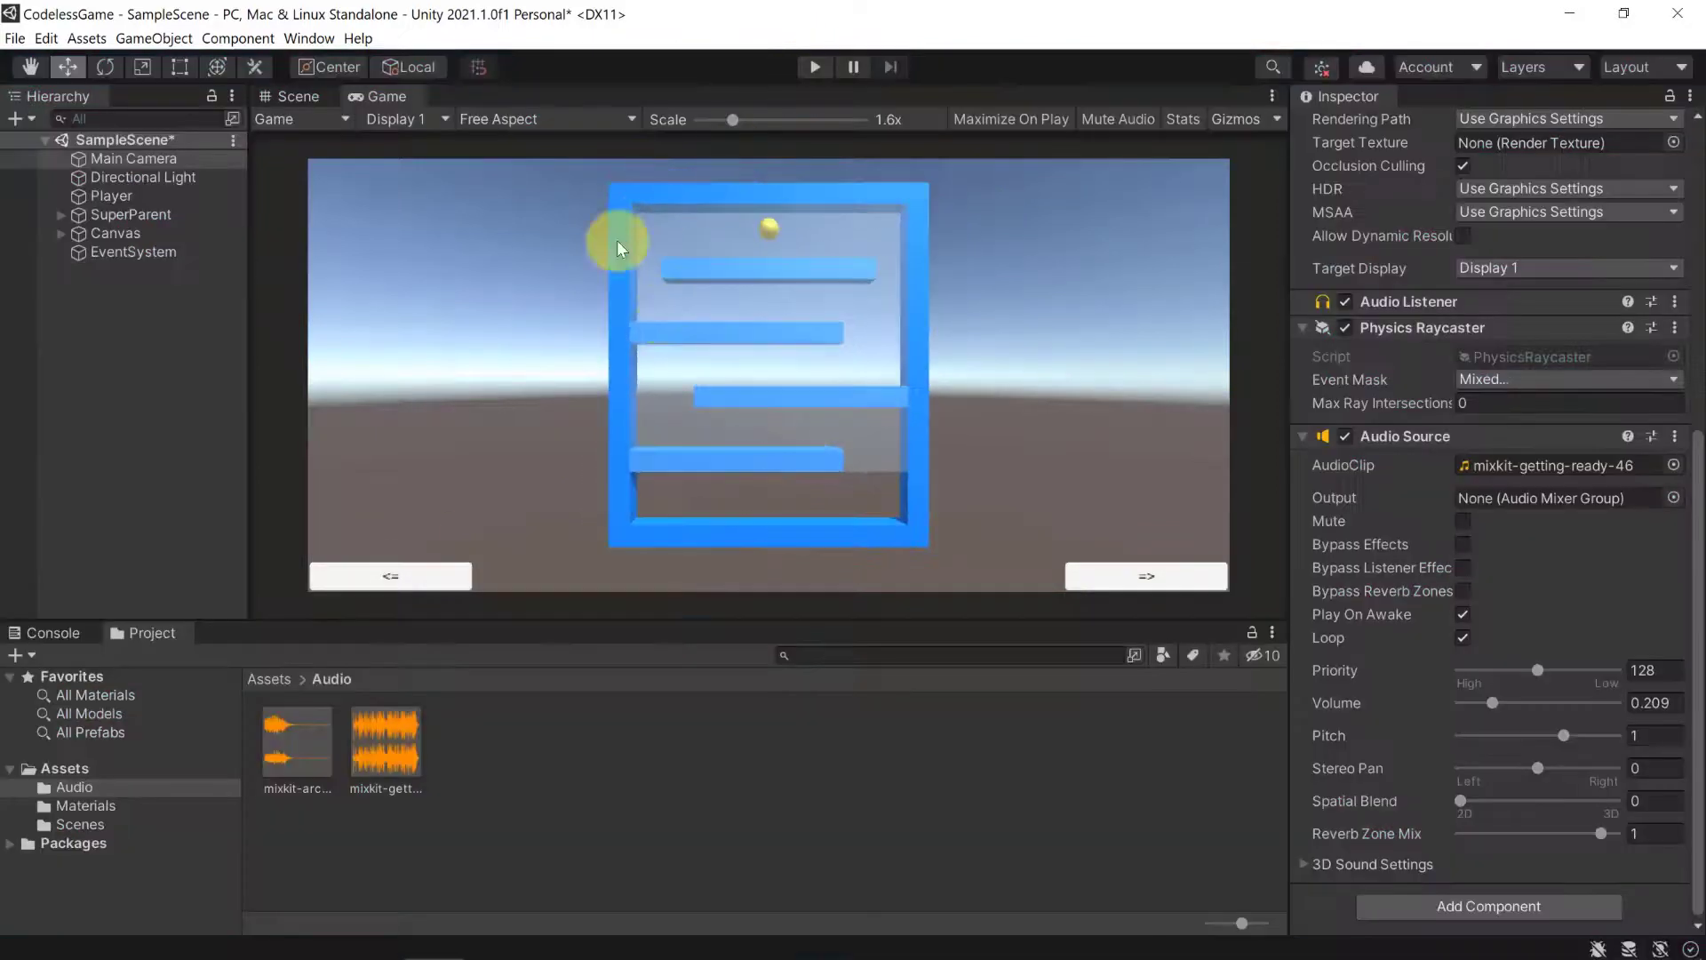